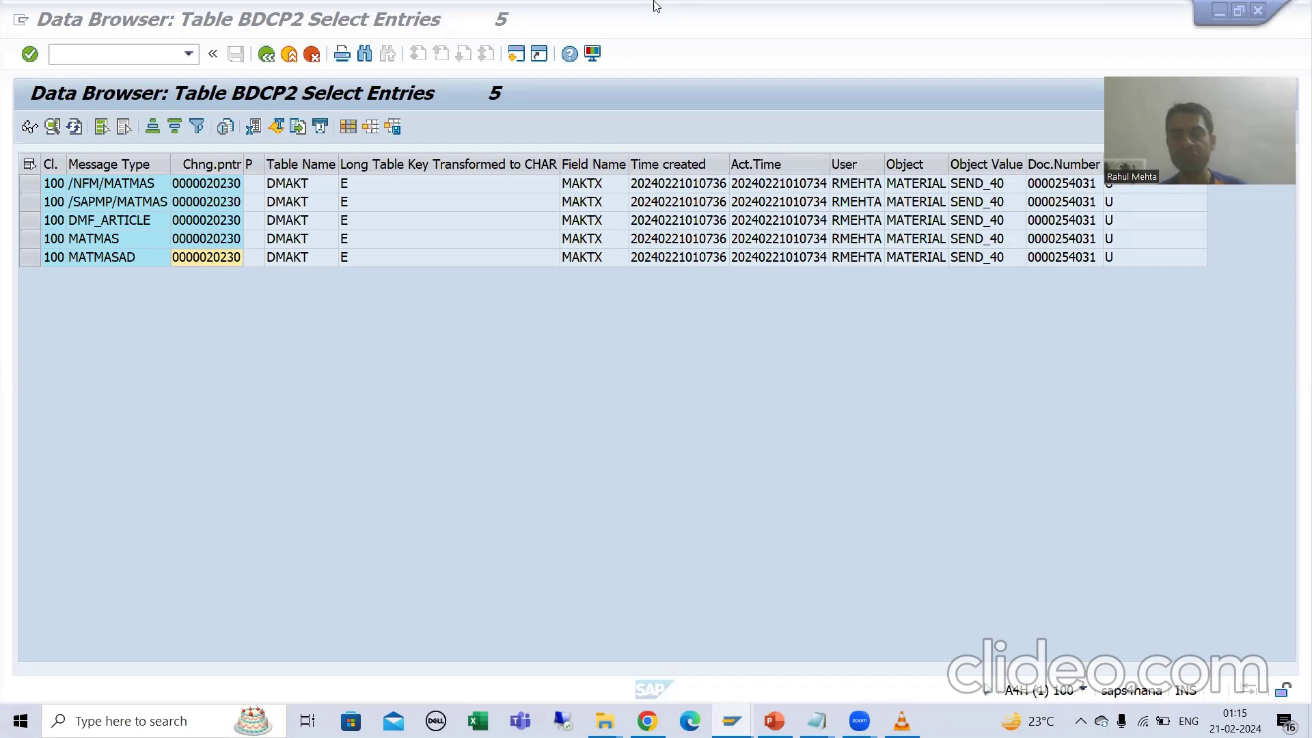
Switch to PowerPoint and review the Change Pointers Technique slides 50 and 51
{"action": "left_click", "coordinate": [774, 721]}
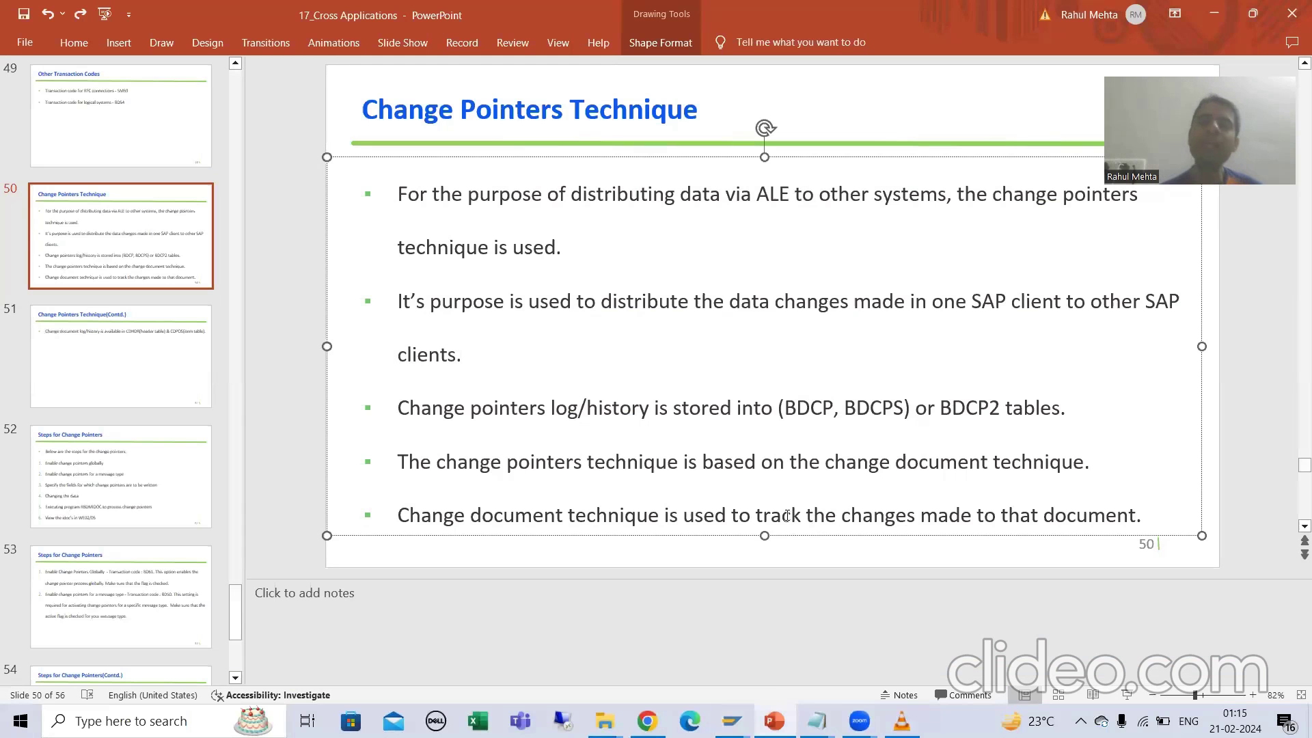
{"action": "left_click", "coordinate": [121, 353]}
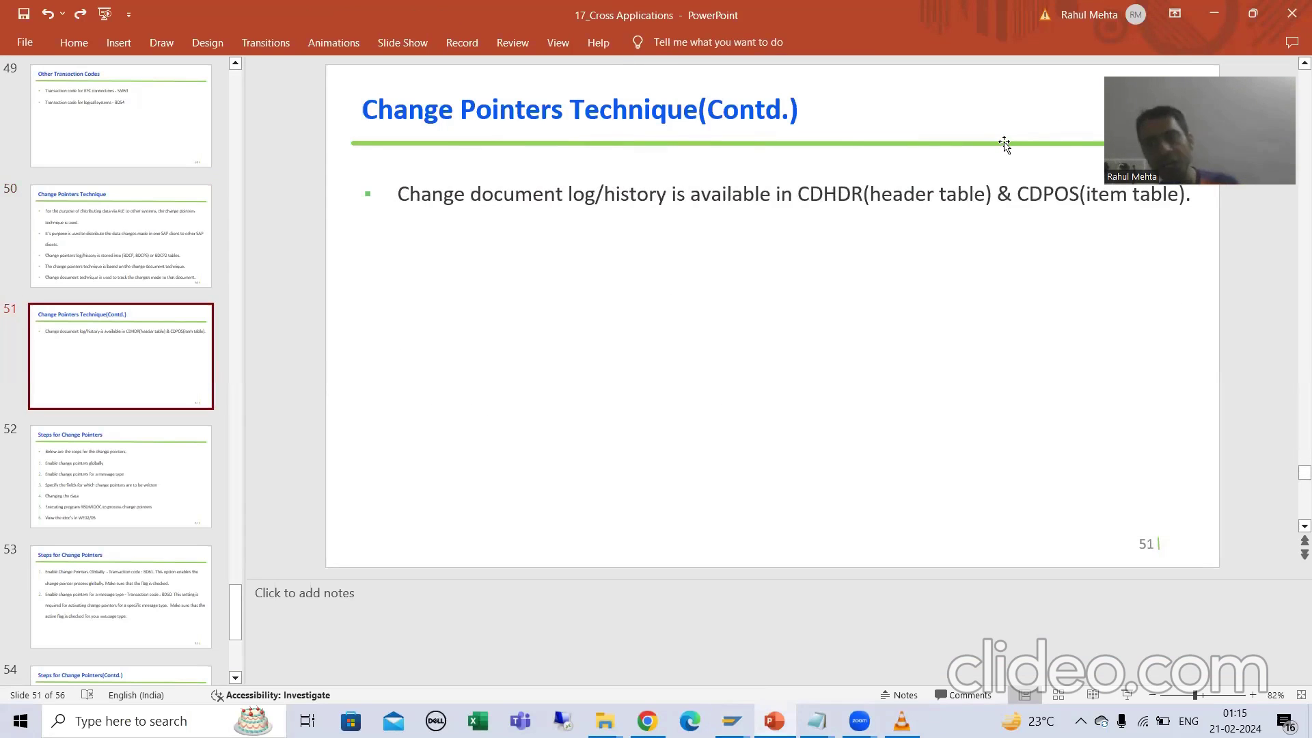
{"action": "left_click", "coordinate": [106, 240]}
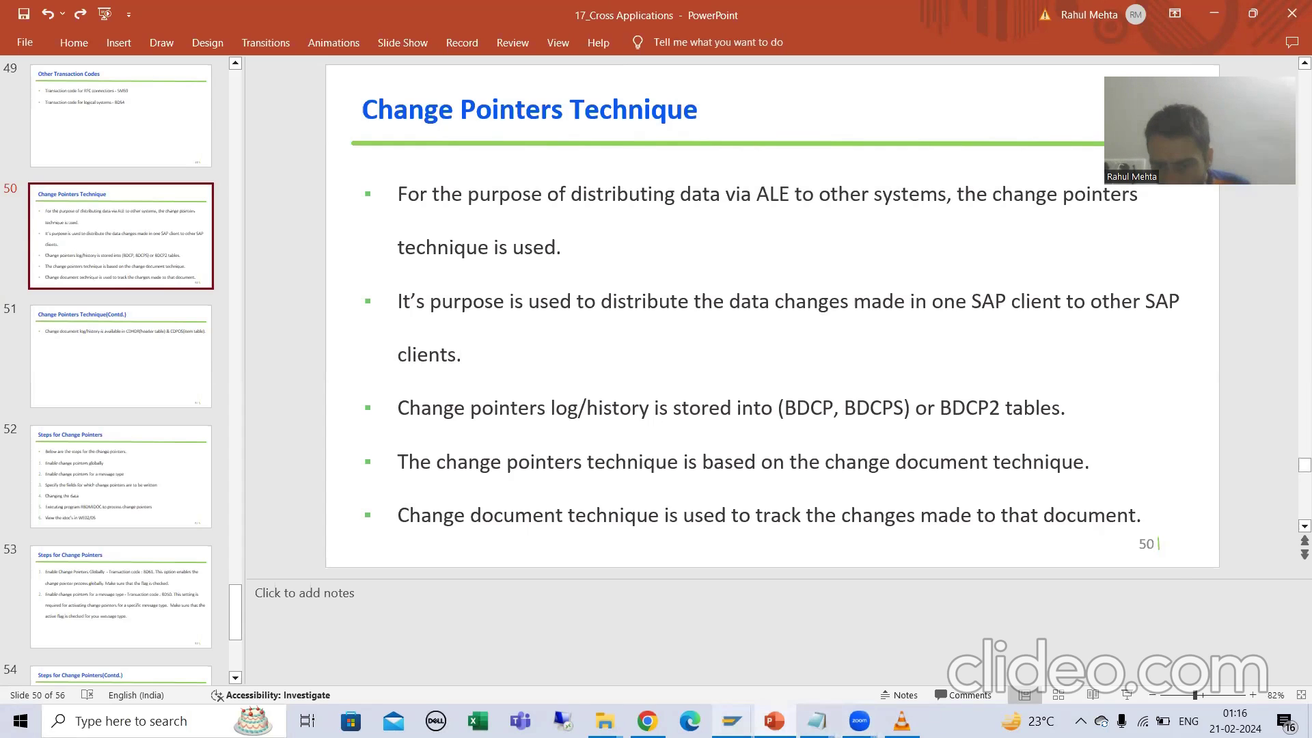
Switch to the SAP client 100 session and open material SEND_40's Basic Data 1 view with MM02 in a new session
{"action": "mouse_move", "coordinate": [732, 721]}
{"action": "left_click", "coordinate": [1071, 644]}
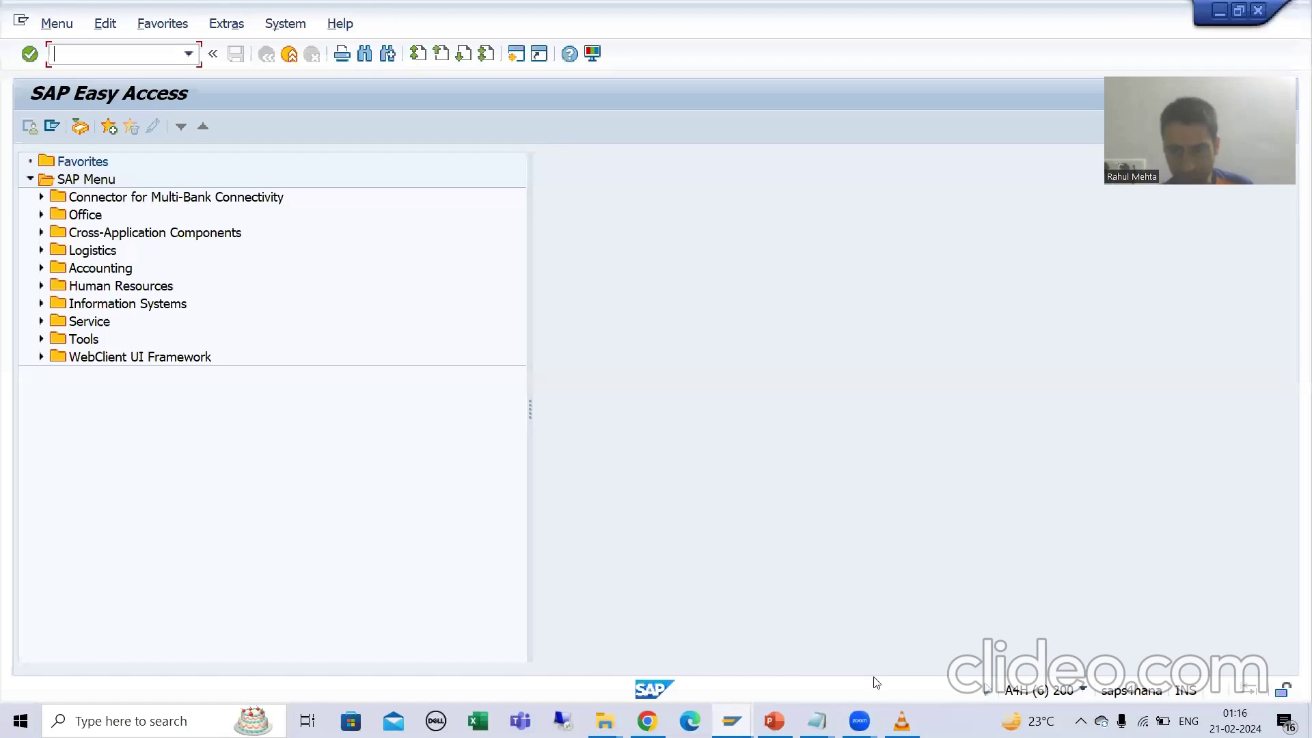
{"action": "left_click", "coordinate": [889, 644]}
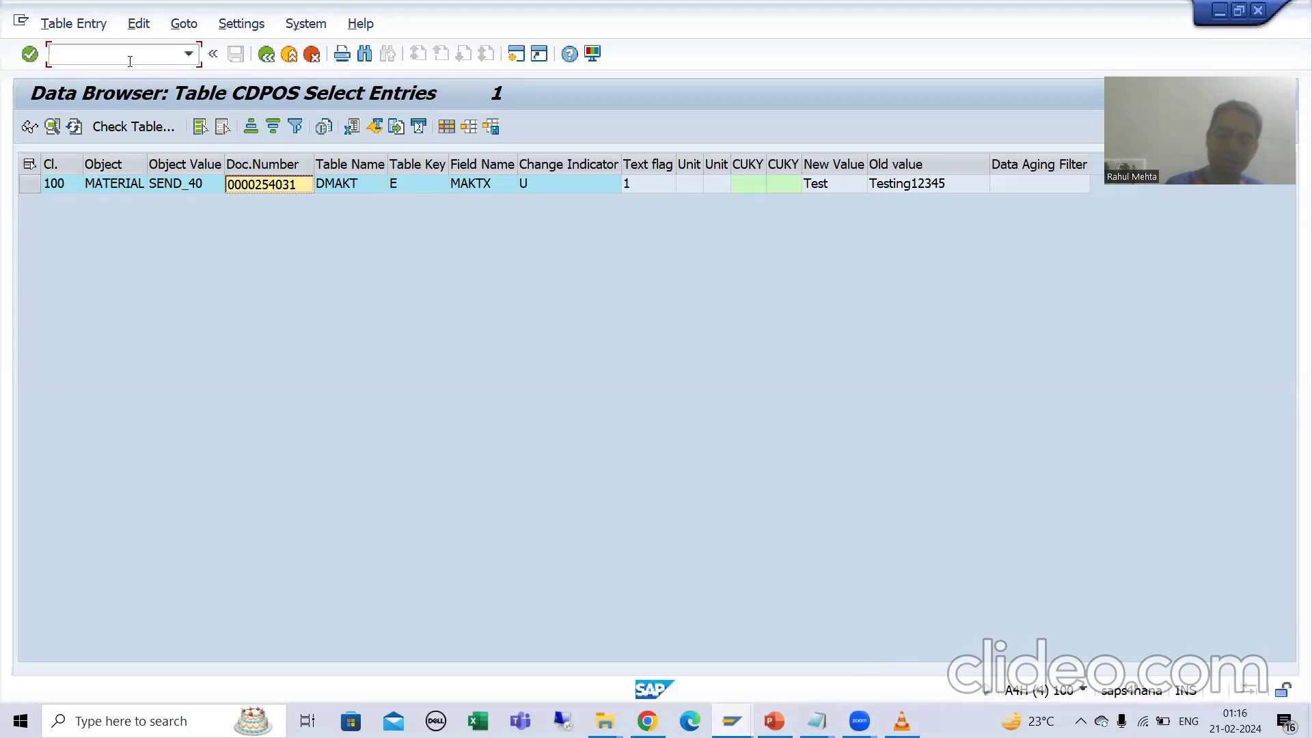
{"action": "type", "text": "/omm02"}
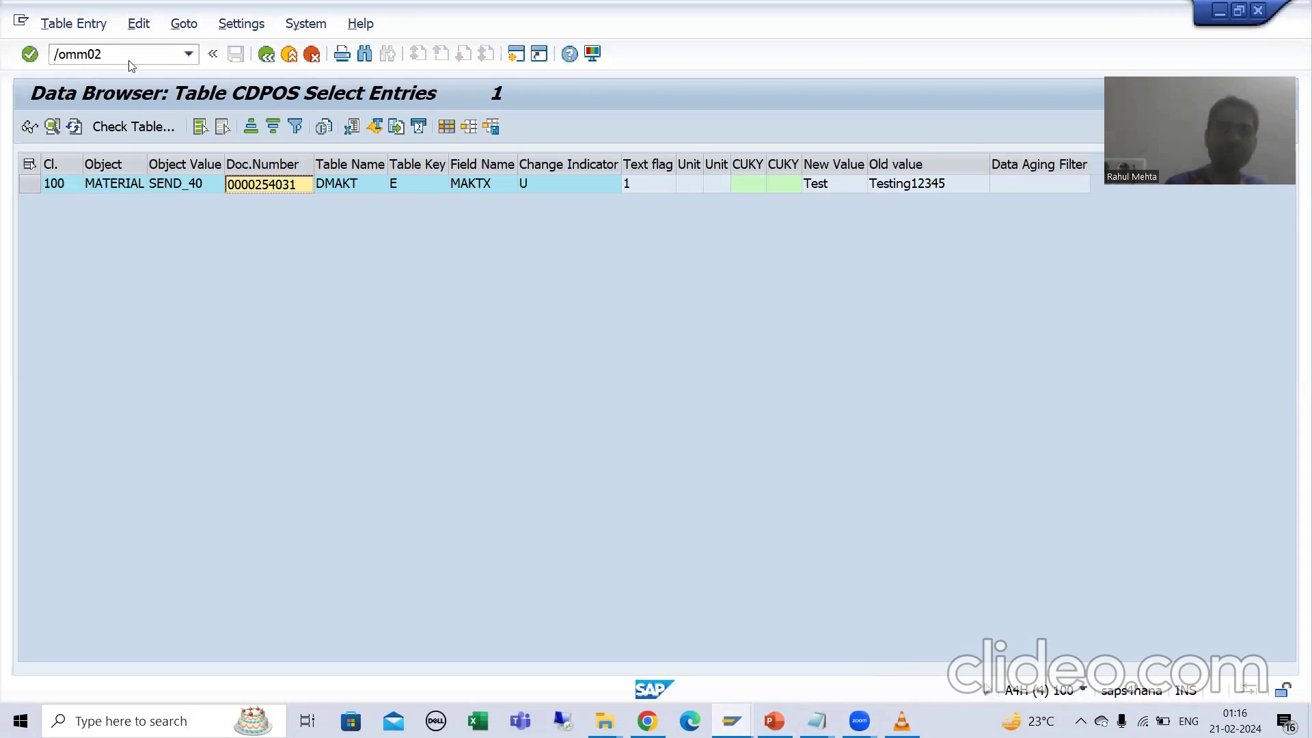
{"action": "key", "text": "Return"}
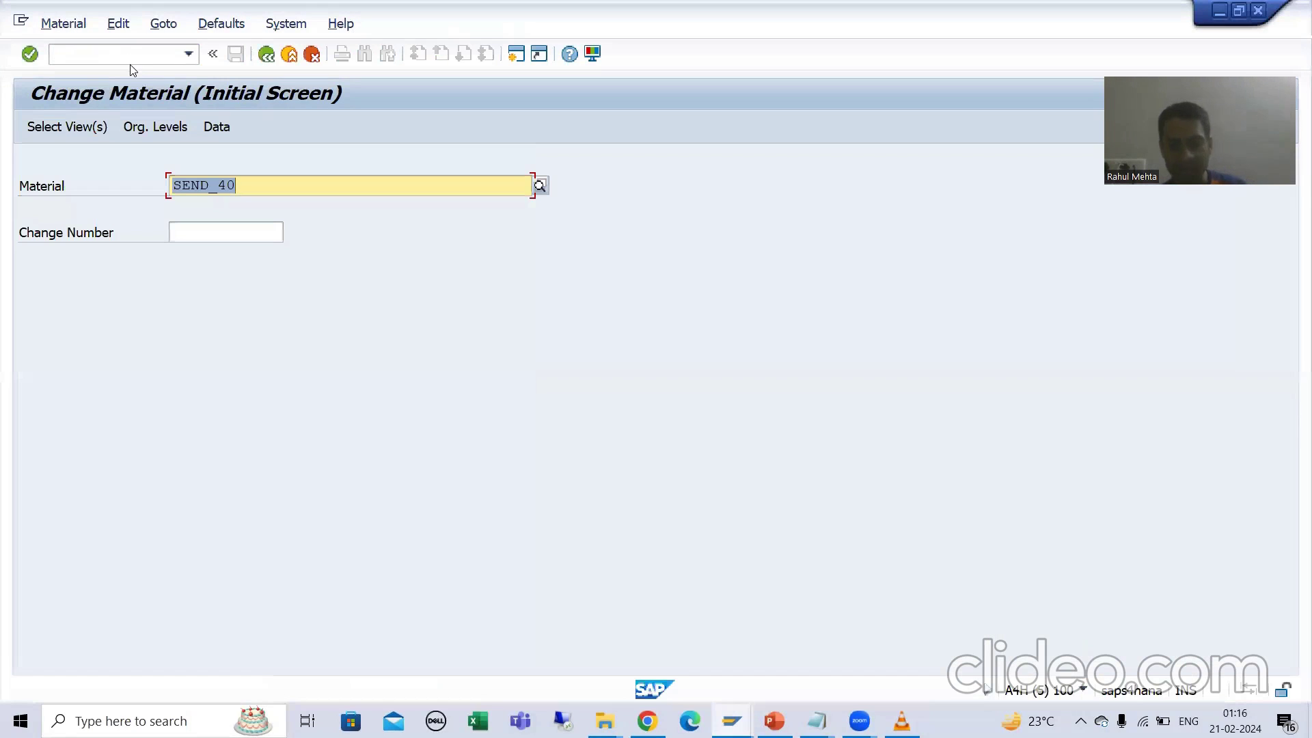
{"action": "key", "text": "Return"}
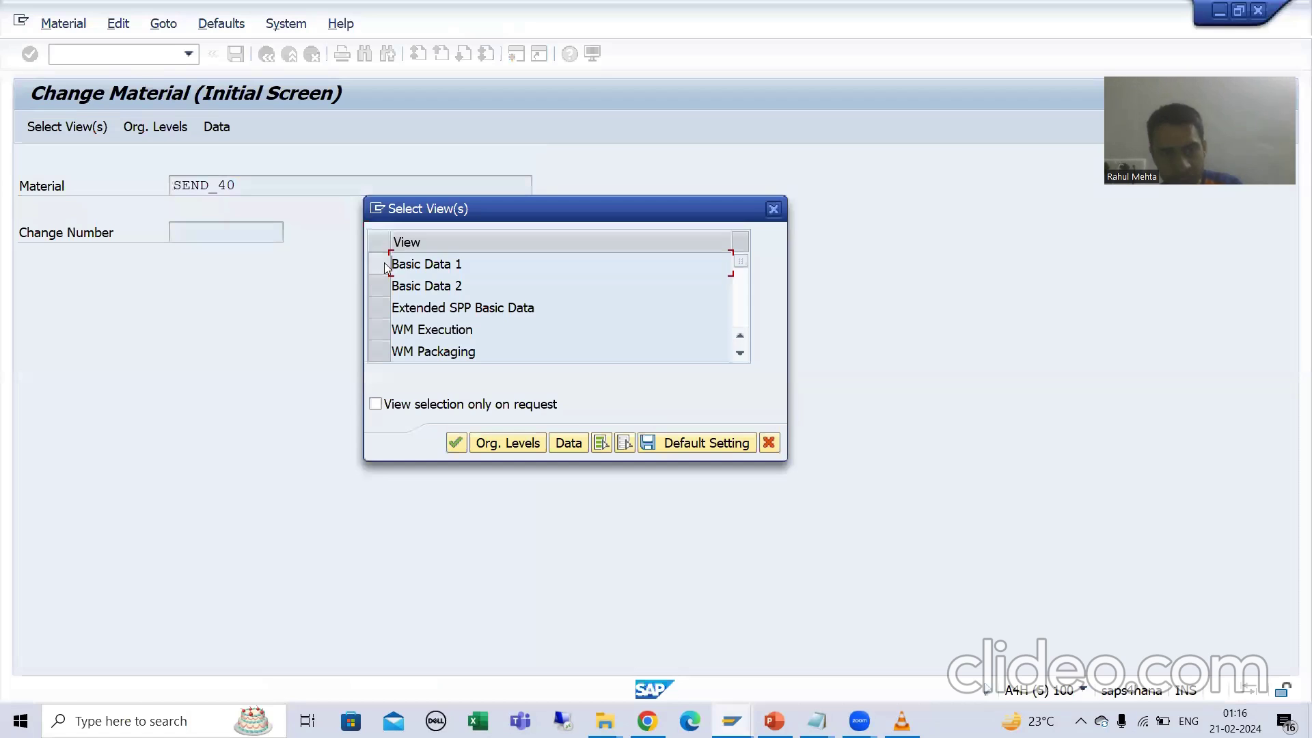
{"action": "left_click", "coordinate": [380, 263]}
{"action": "key", "text": "Return"}
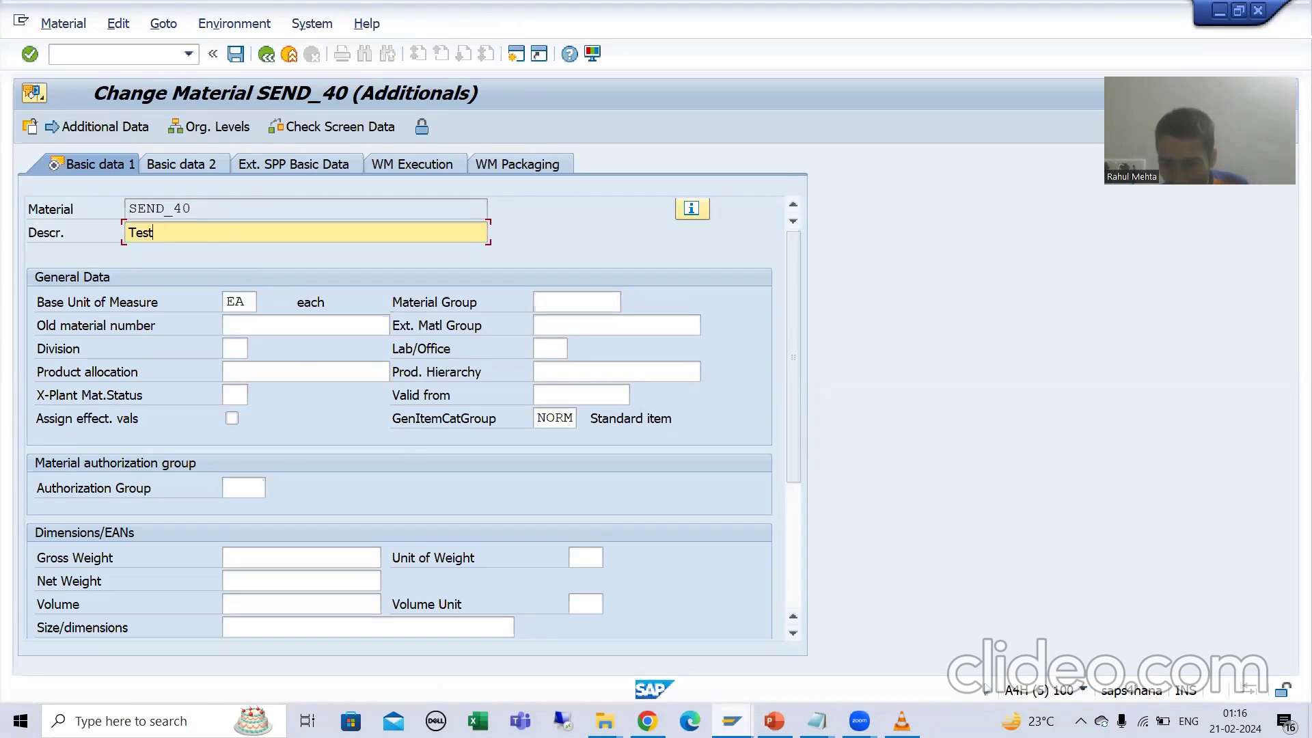
Open SEND_40's Basic Data 1 view with MM02 in client 200 and compare its description with the client 100 record
{"action": "left_click", "coordinate": [731, 721]}
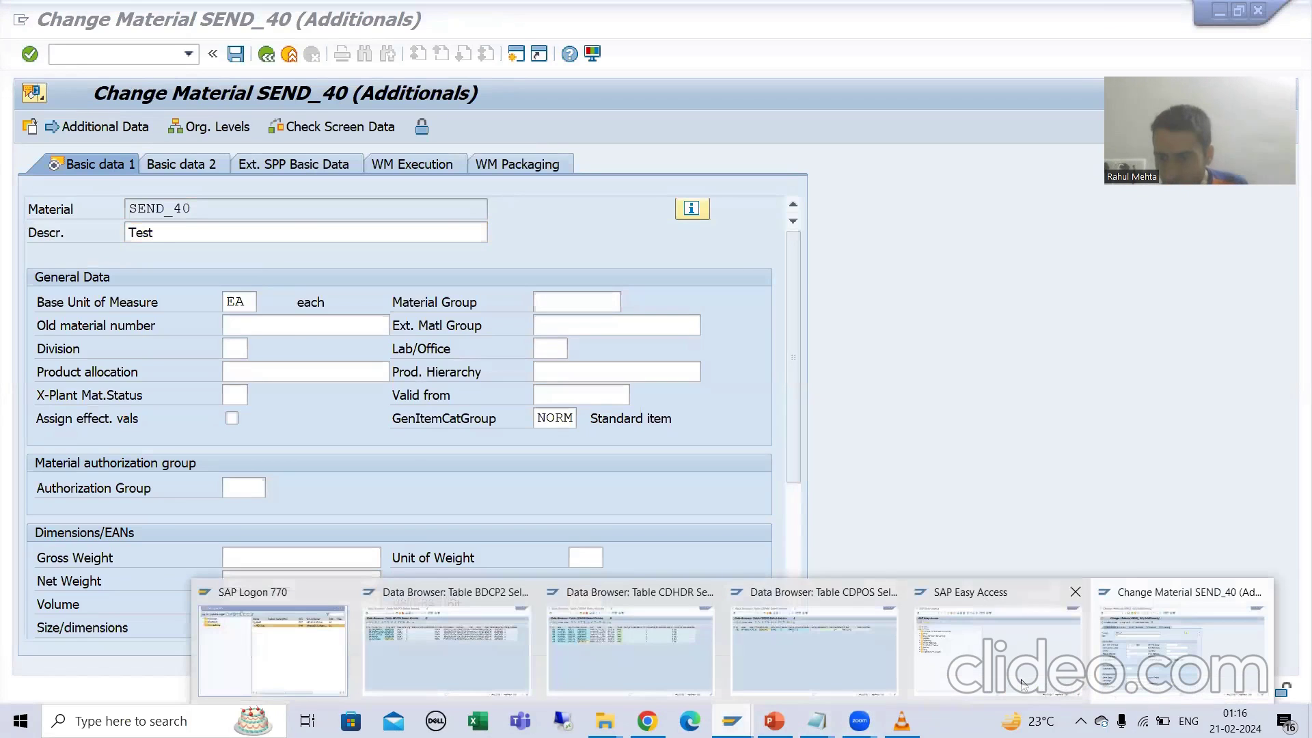
{"action": "left_click", "coordinate": [1059, 691]}
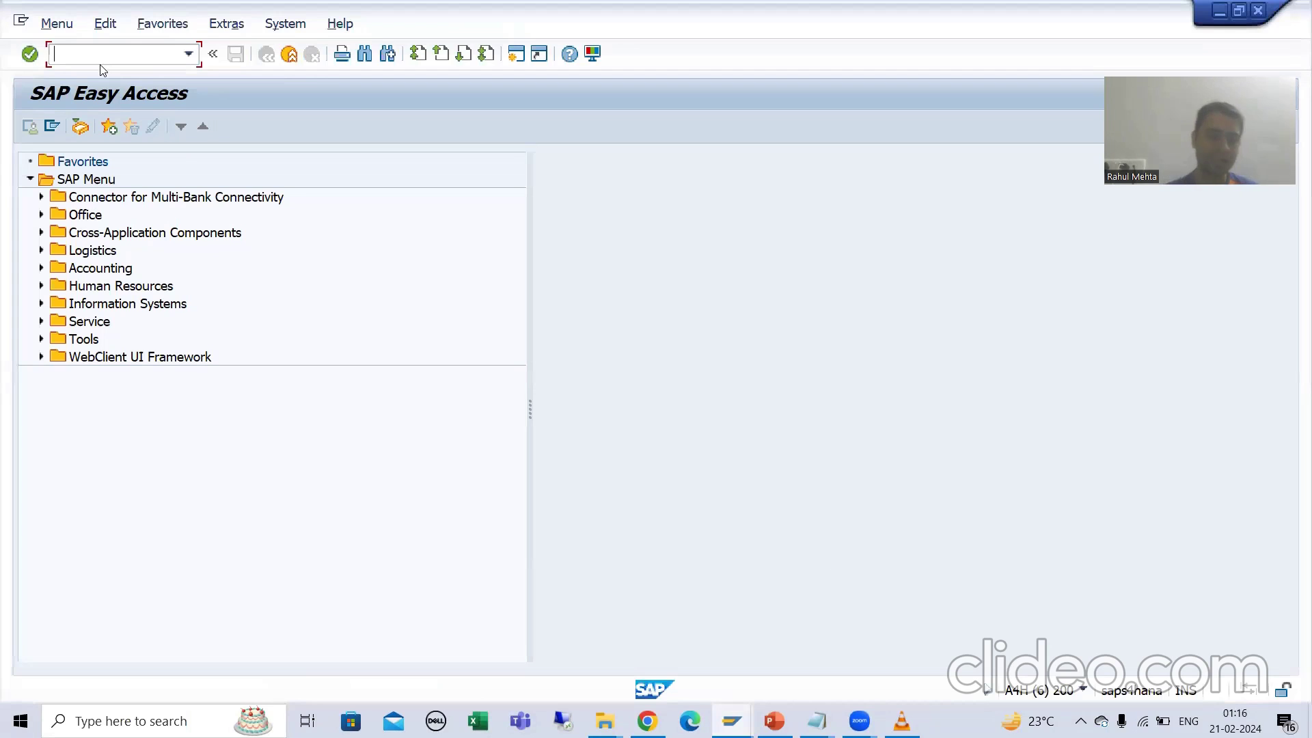
{"action": "type", "text": "mm03"}
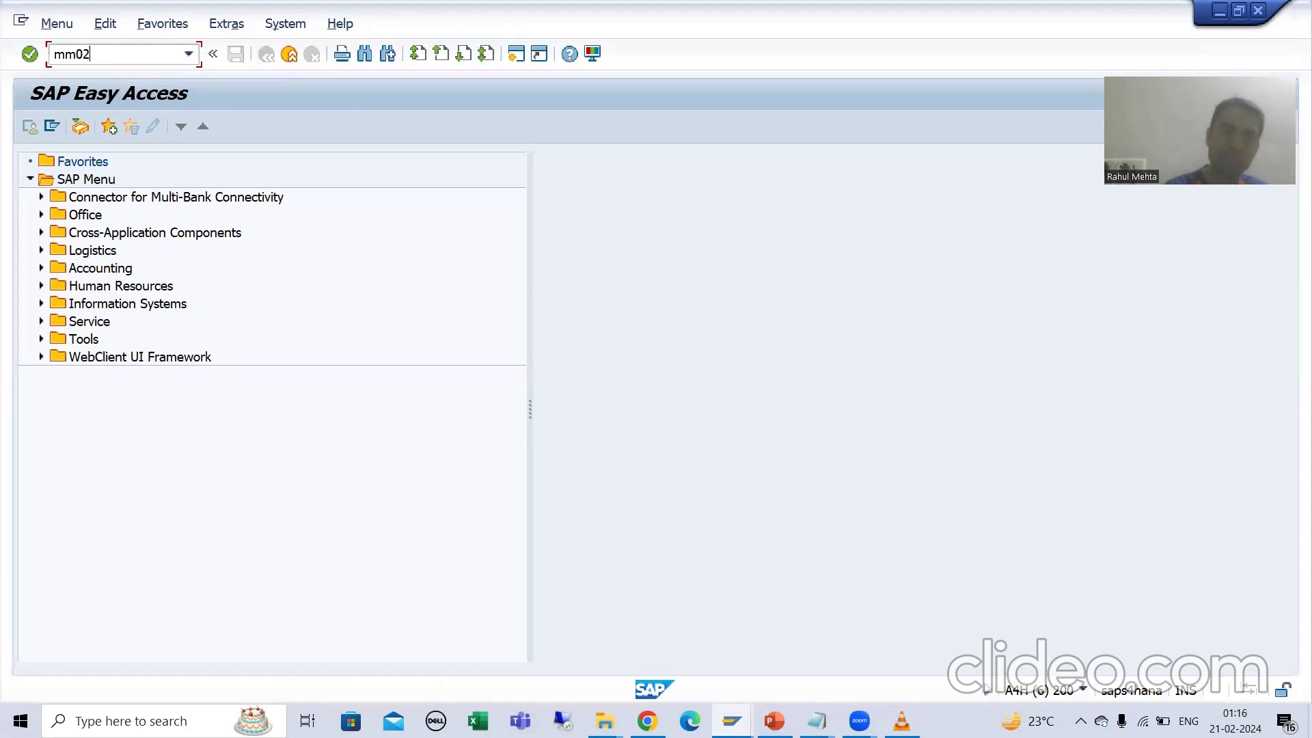
{"action": "key", "text": "Return"}
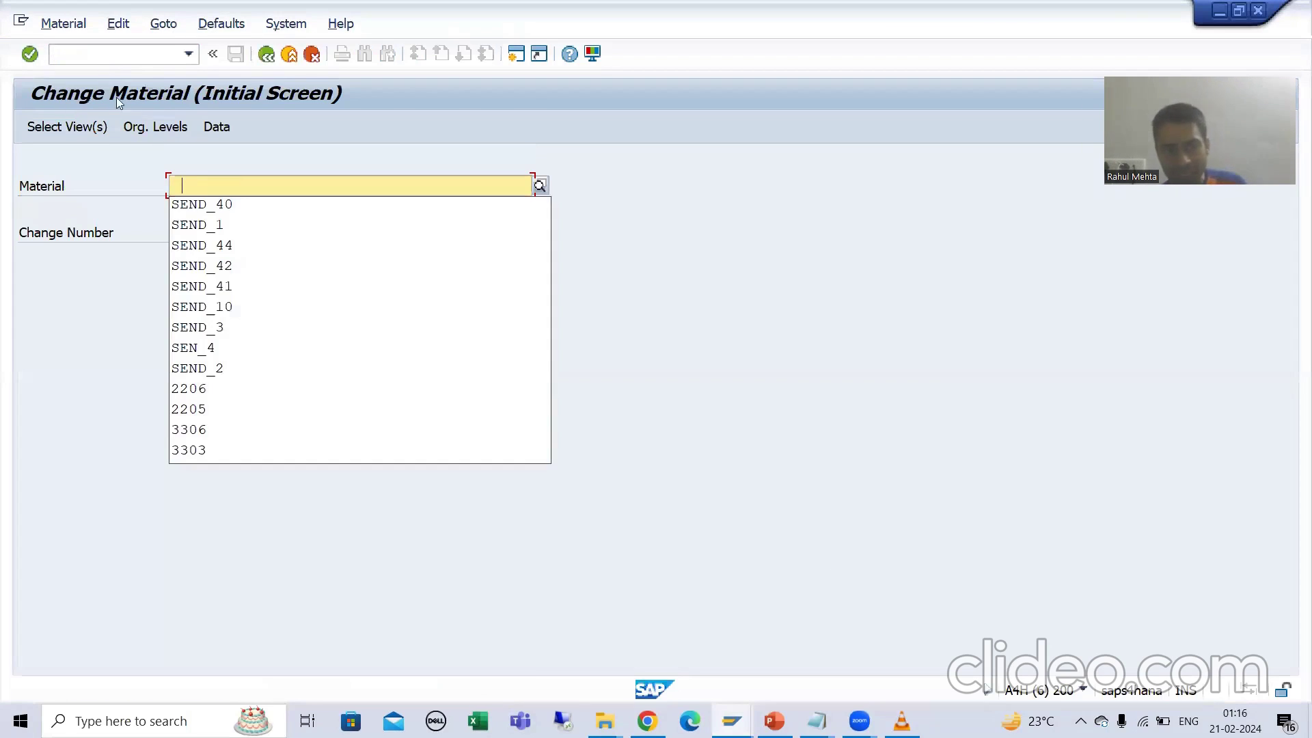
{"action": "left_click", "coordinate": [197, 203]}
{"action": "key", "text": "Return"}
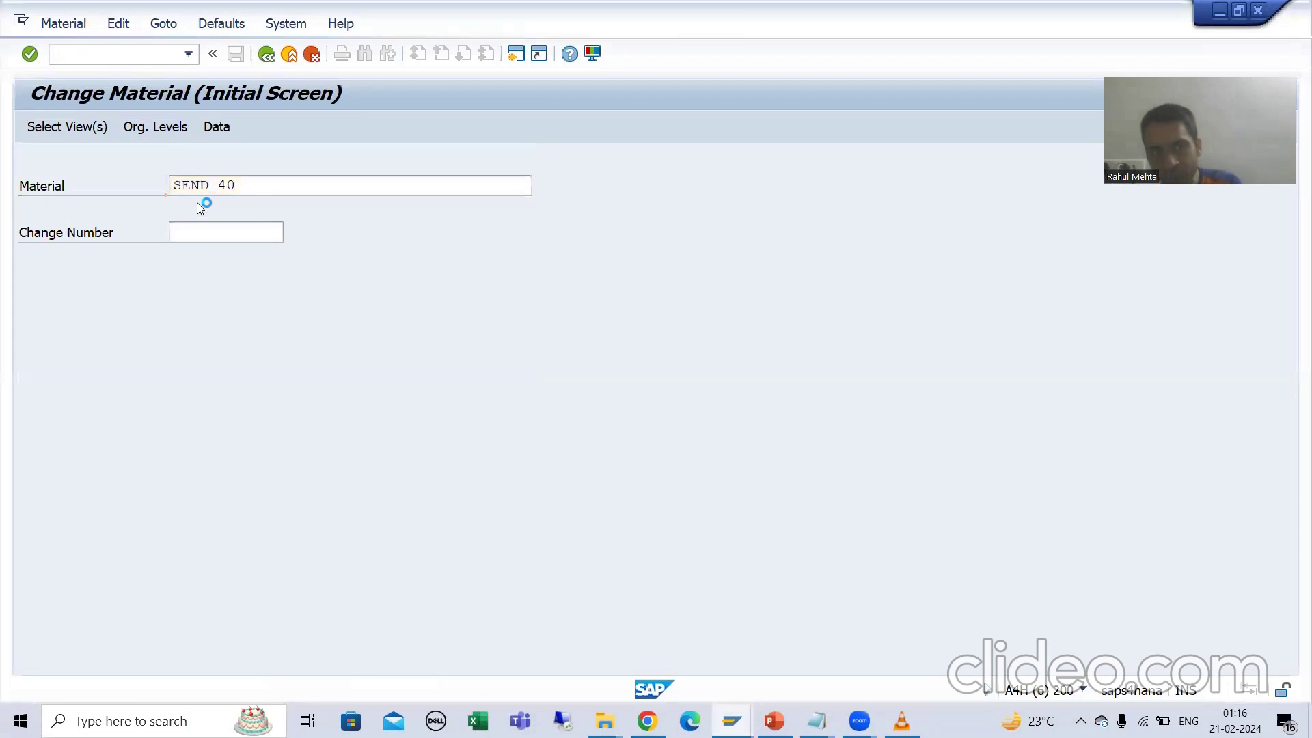
{"action": "left_click", "coordinate": [380, 260]}
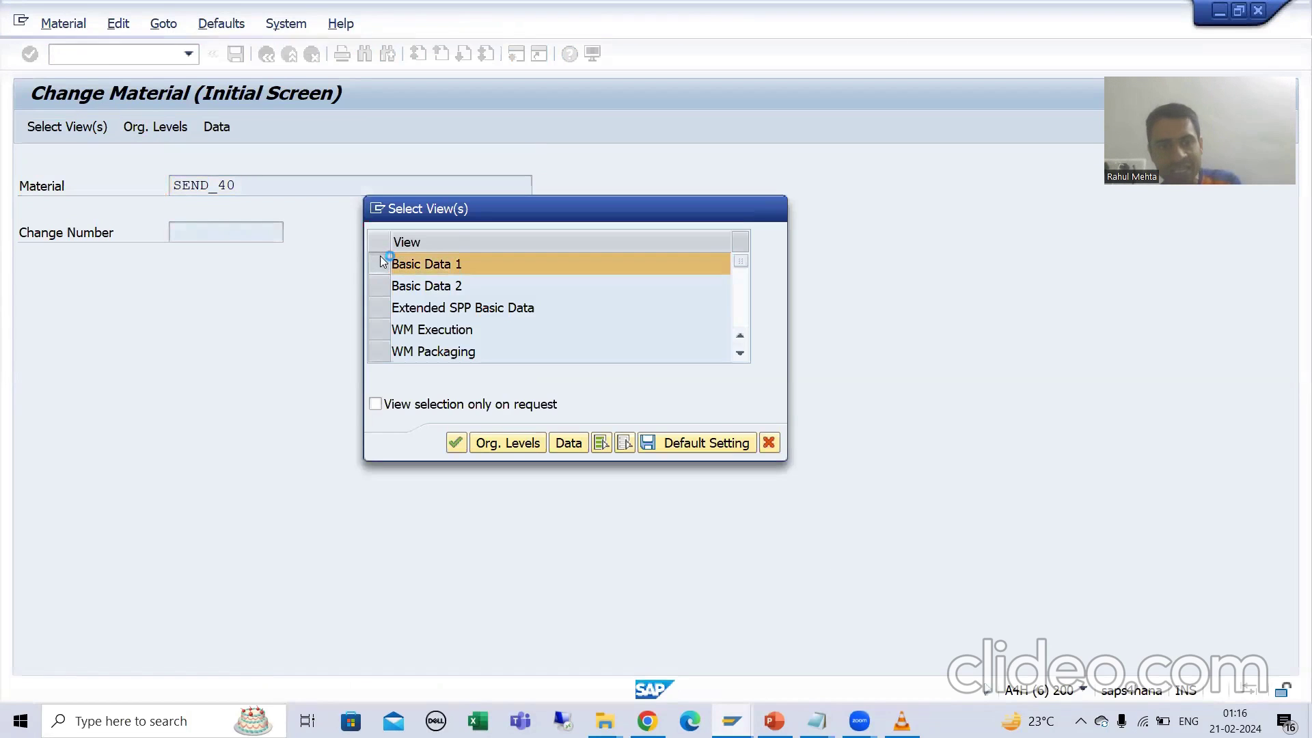
{"action": "key", "text": "Return"}
{"action": "left_click", "coordinate": [224, 235]}
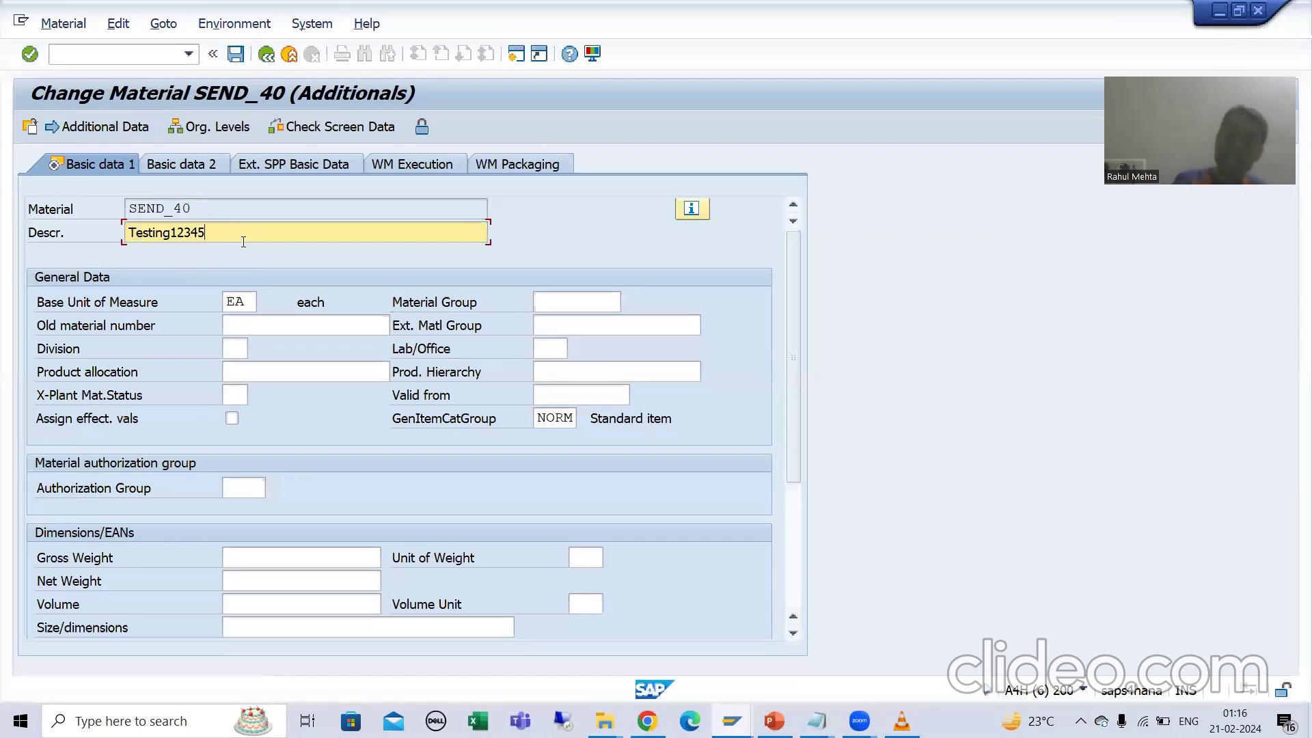
{"action": "left_click", "coordinate": [731, 721]}
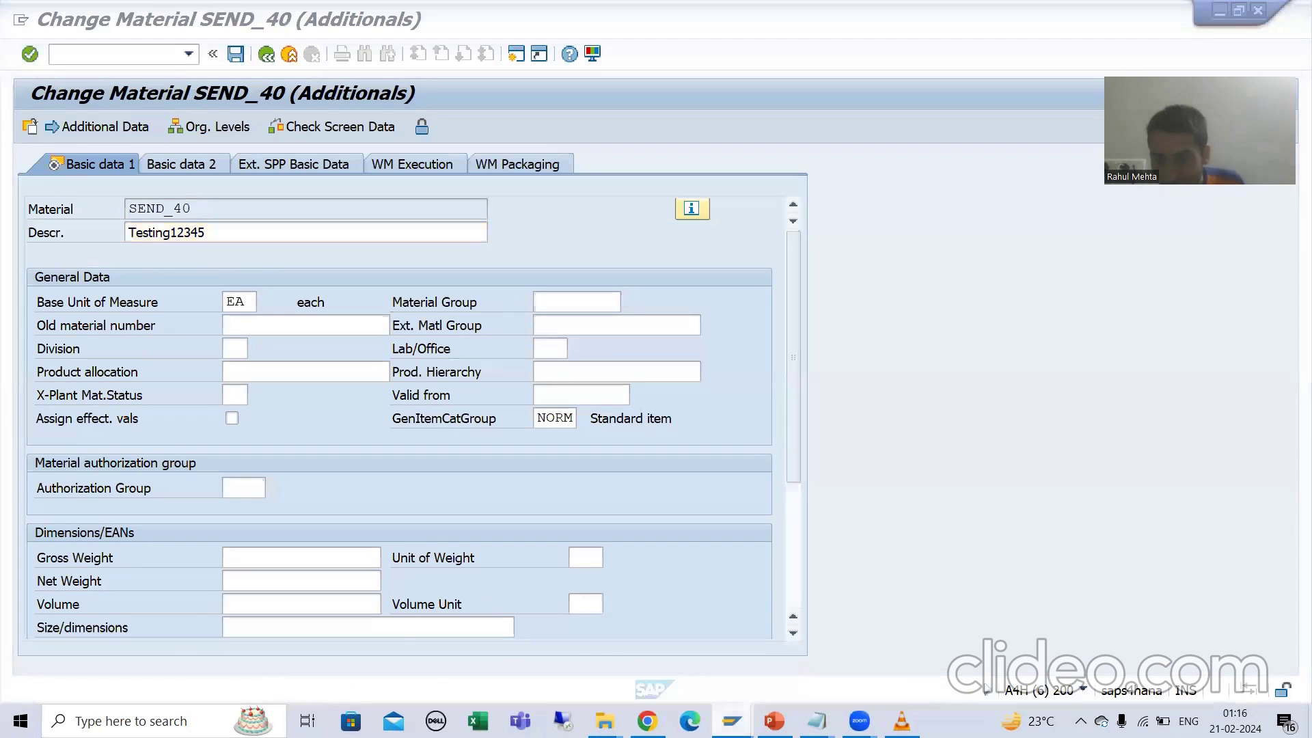
{"action": "left_click", "coordinate": [1150, 666]}
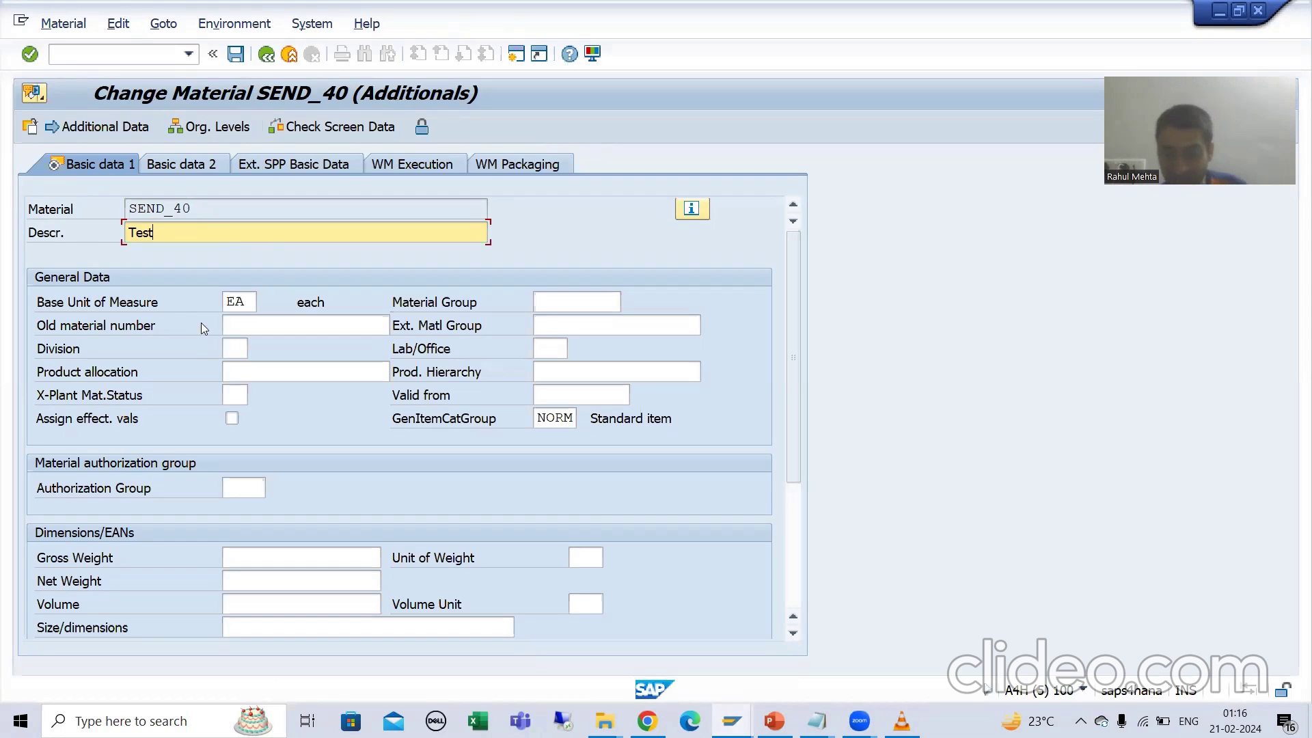
Return to the BDCP2 entries and open the ABAP Editor (SE38) in a new session
{"action": "left_click", "coordinate": [732, 721]}
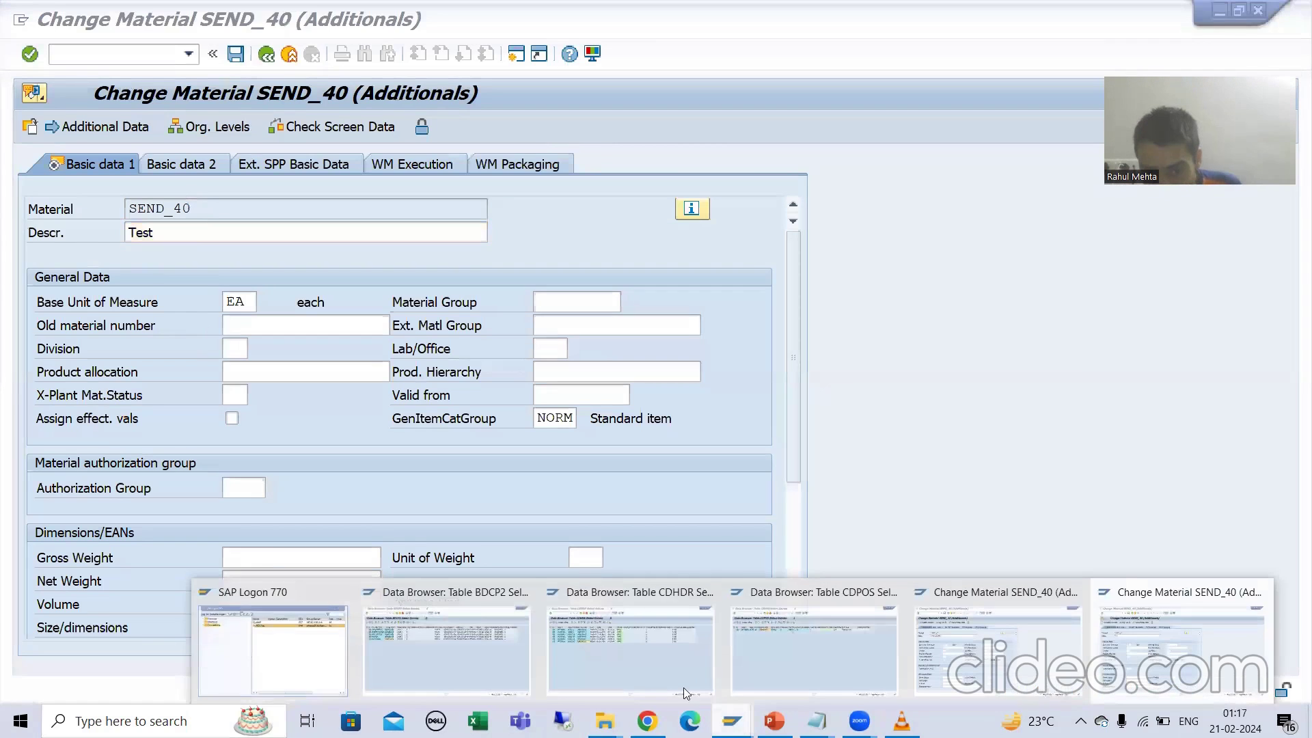
{"action": "left_click", "coordinate": [451, 642]}
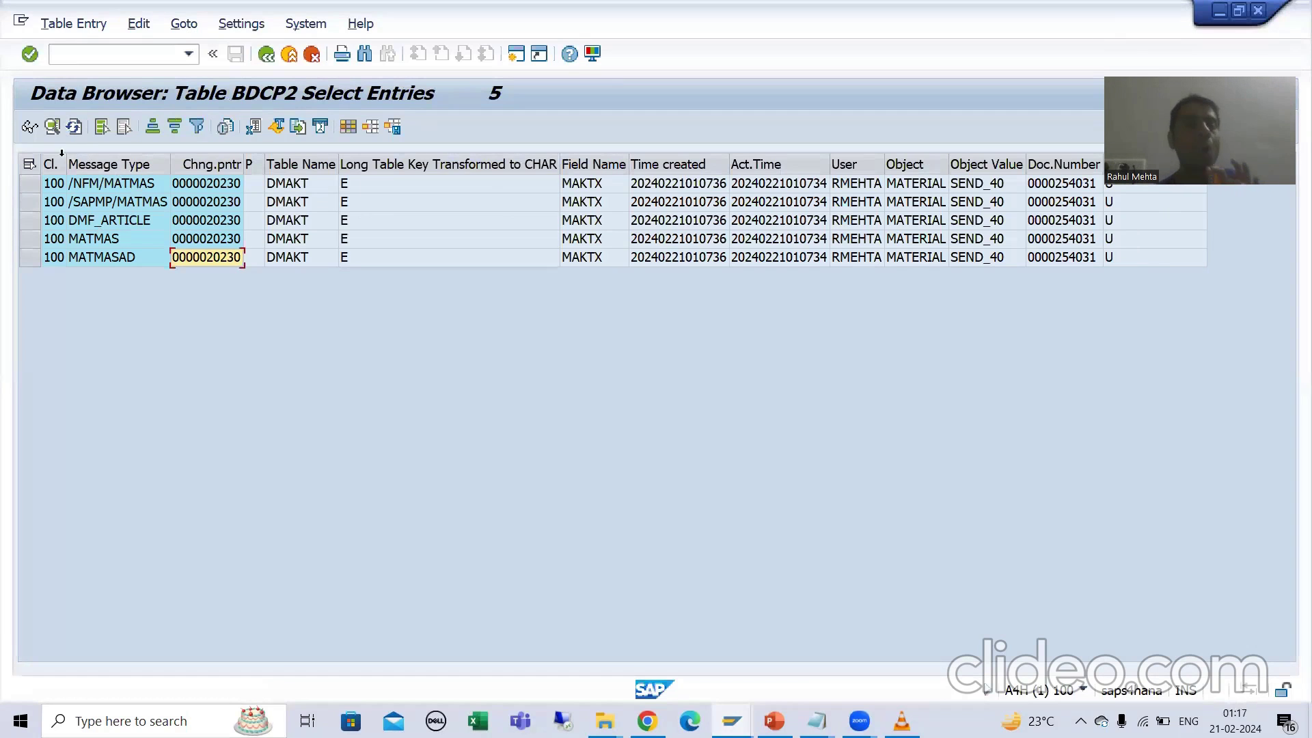
{"action": "left_click", "coordinate": [74, 55]}
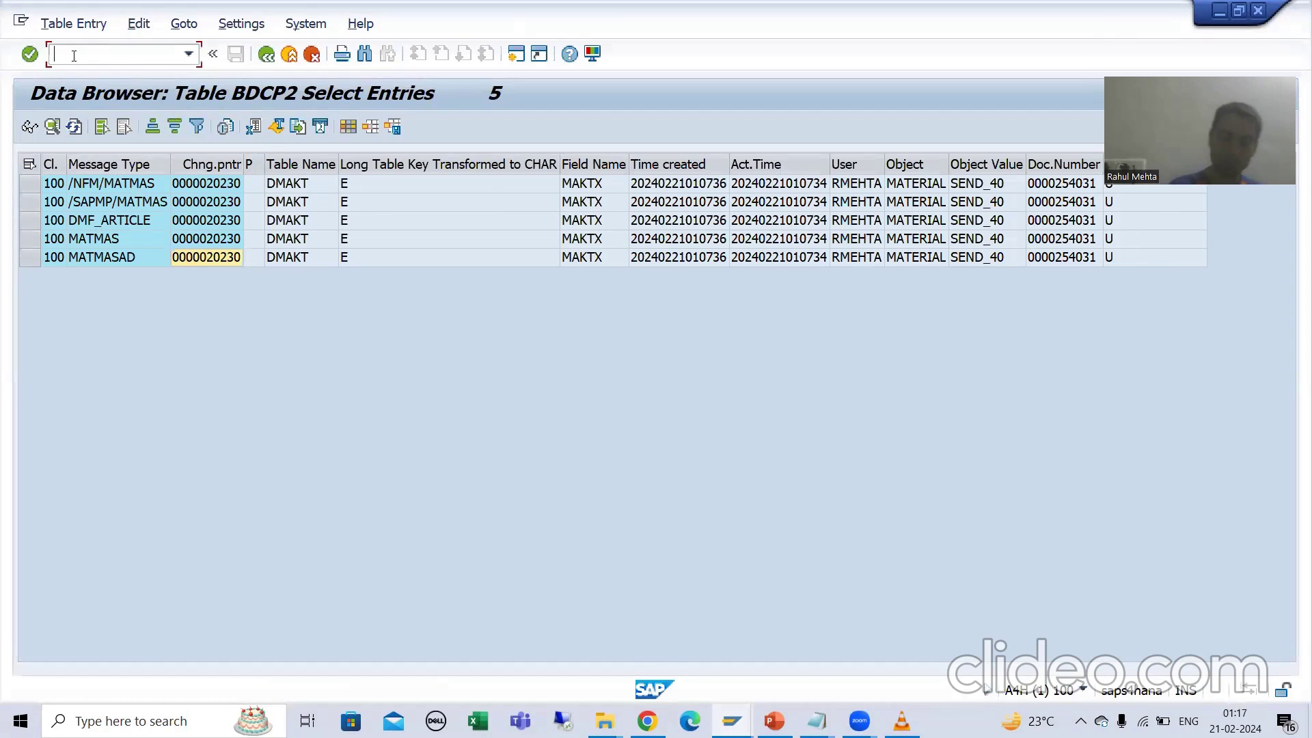
{"action": "type", "text": "/ose38"}
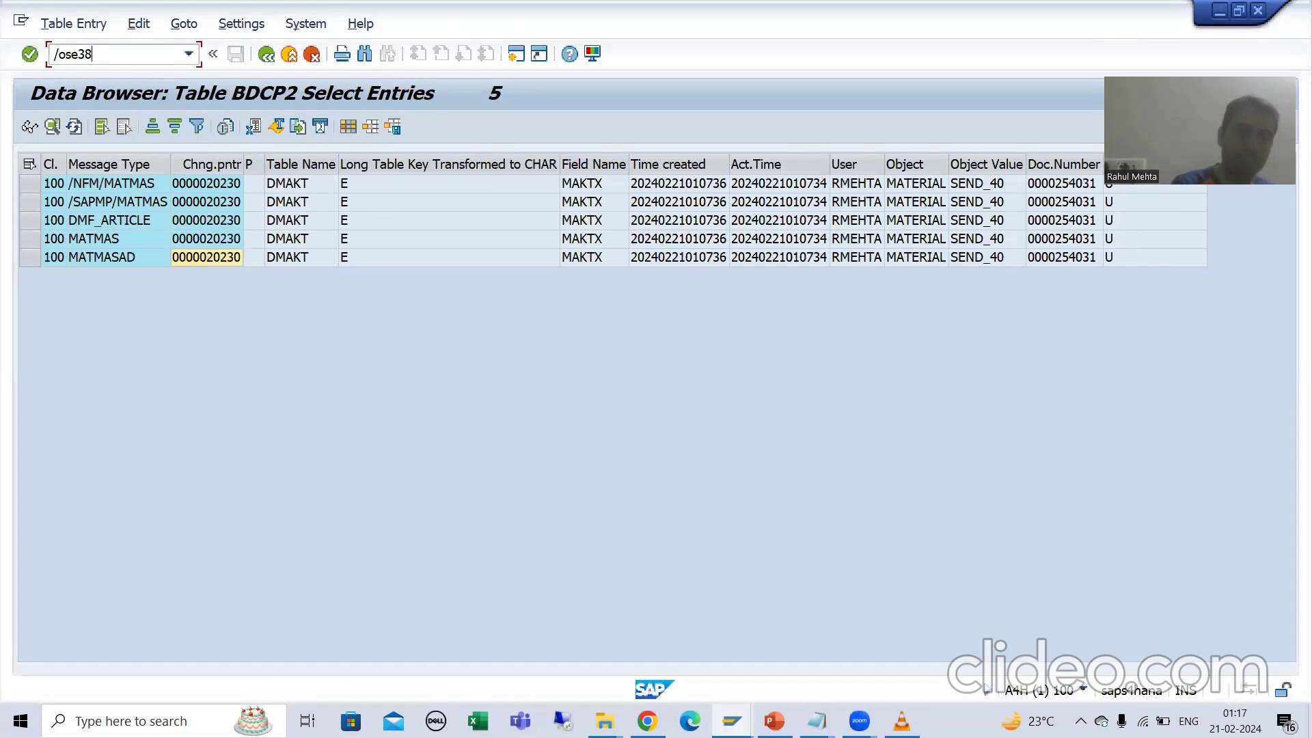
{"action": "key", "text": "Return"}
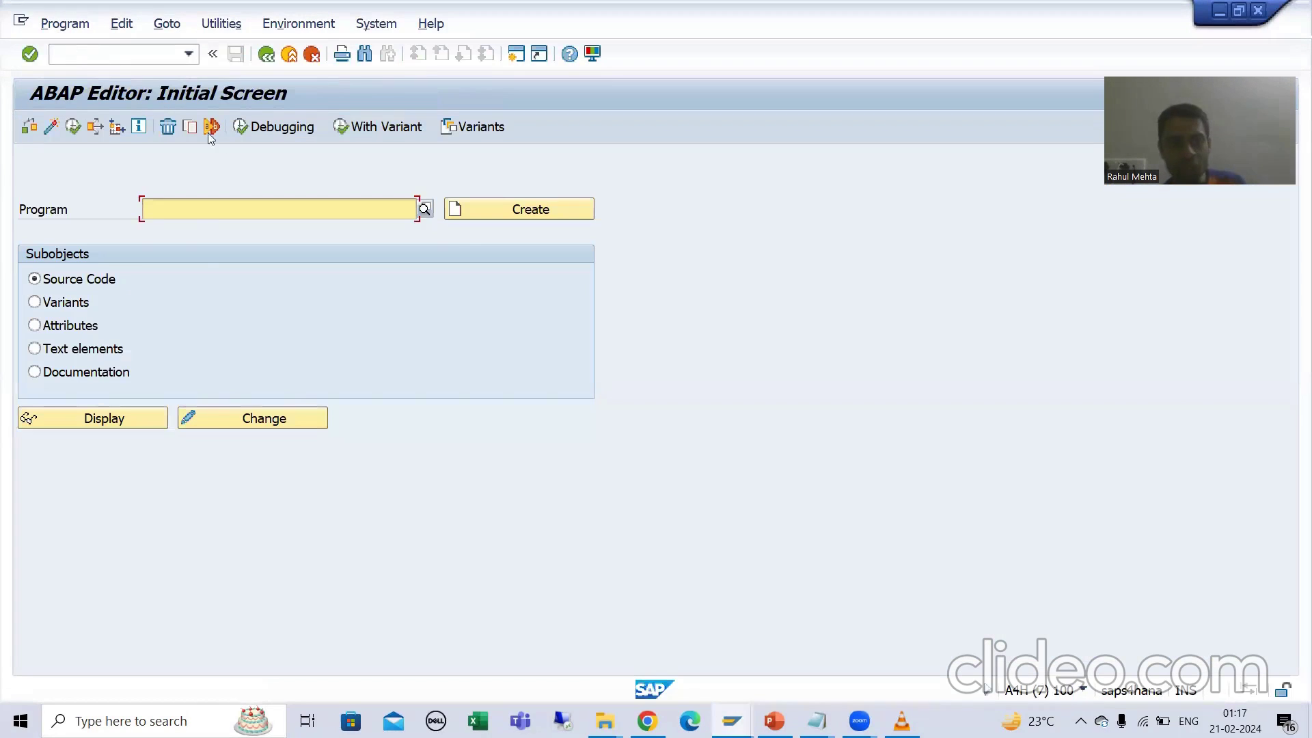
Execute program RBDMIDOC and choose MATMAS as the message type on its selection screen
{"action": "left_click", "coordinate": [209, 209]}
{"action": "left_click", "coordinate": [211, 225]}
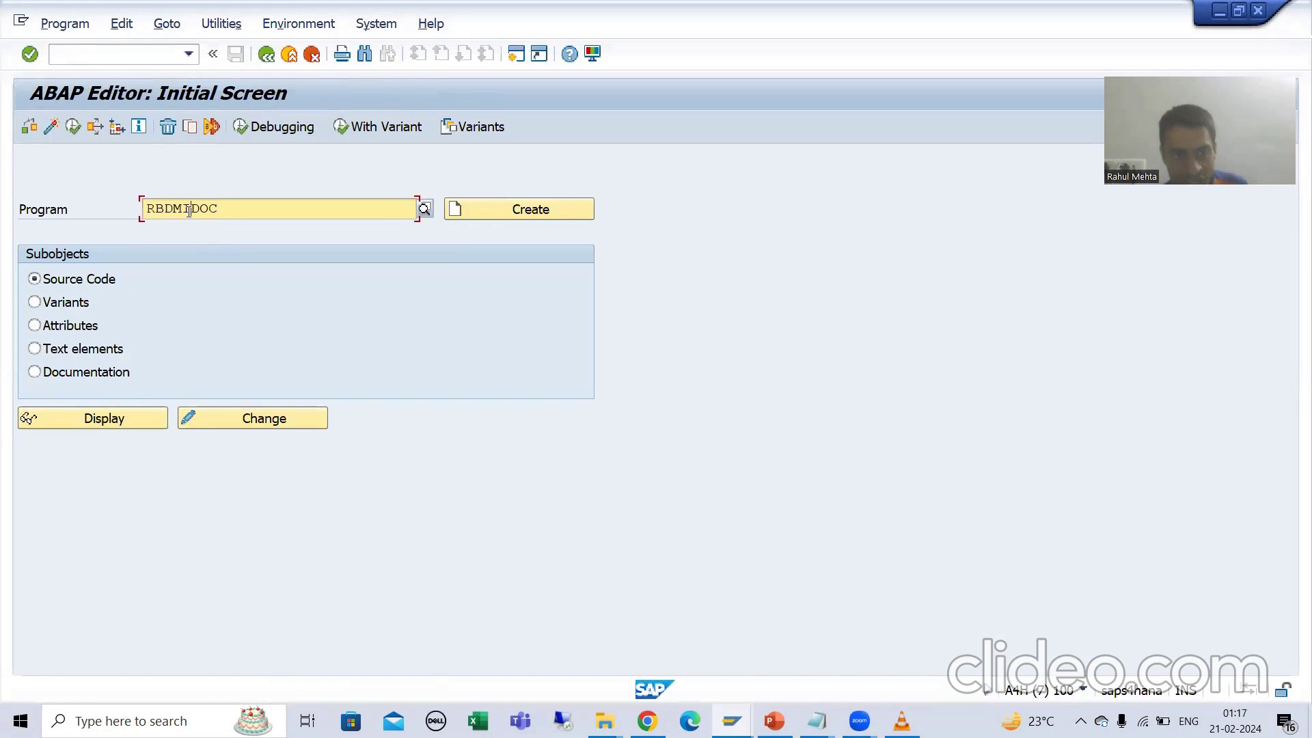
{"action": "left_click", "coordinate": [73, 127]}
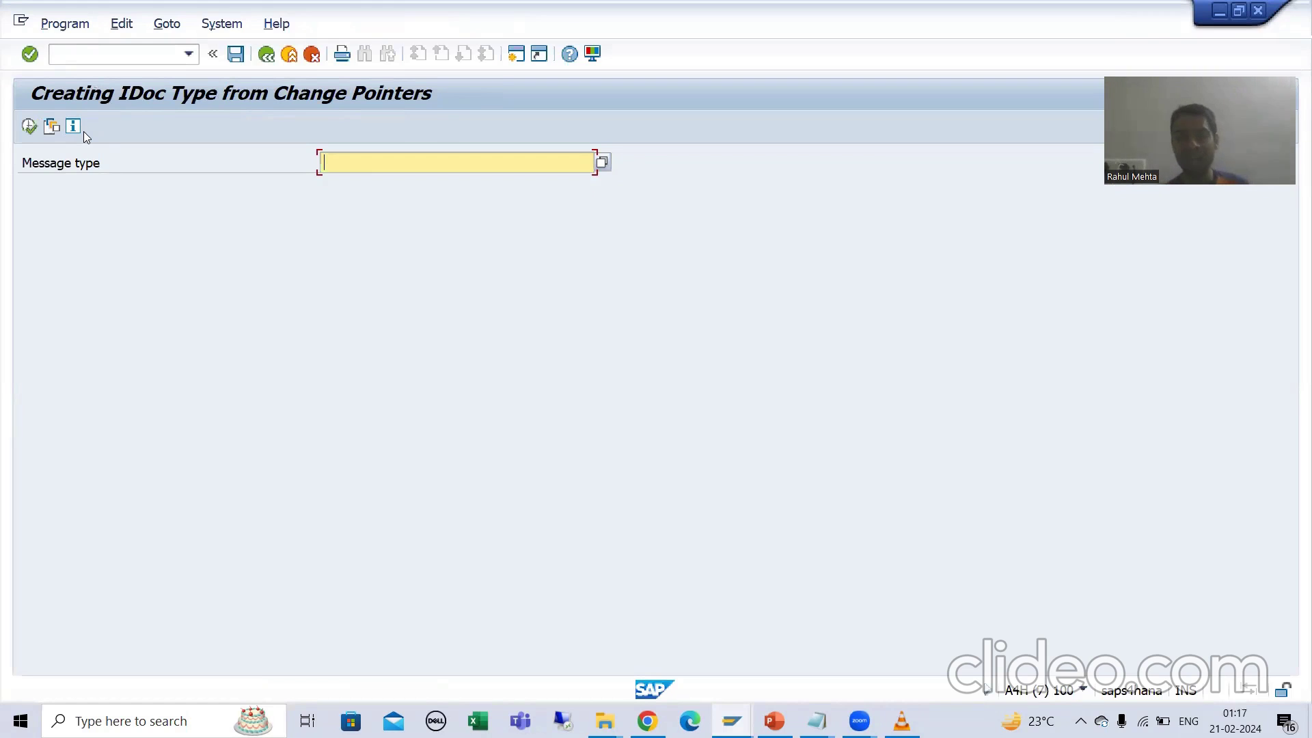
{"action": "left_click", "coordinate": [335, 164]}
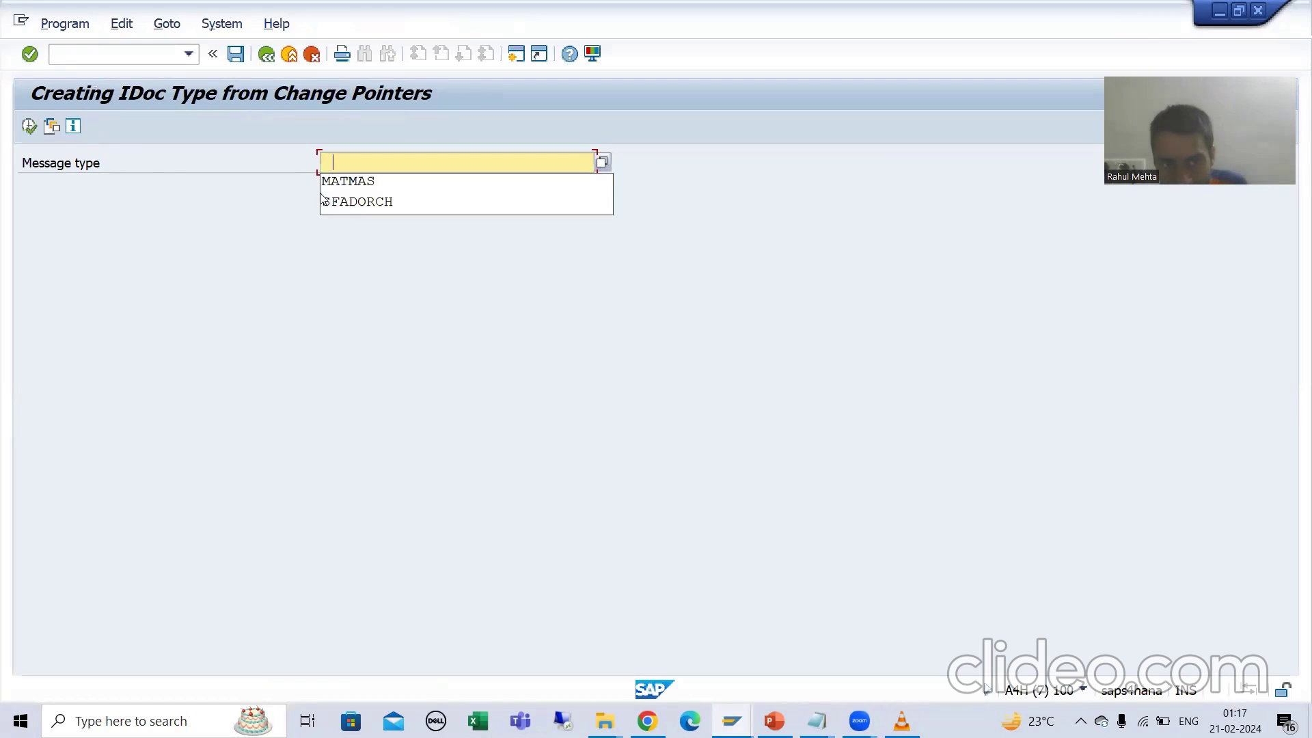
{"action": "left_click", "coordinate": [345, 185]}
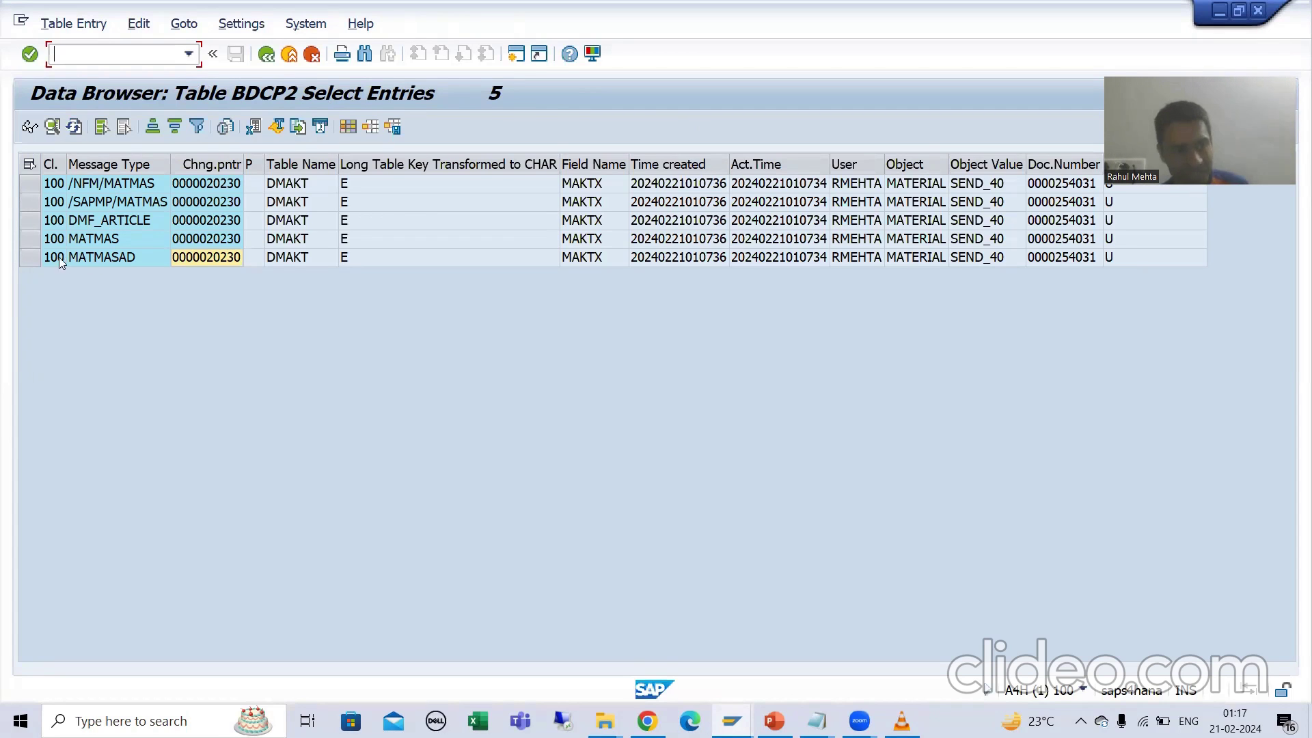
Examine the processing indicator column for the MATMAS entry in BDCP2 and the PROCESS field in the table definition
{"action": "left_click", "coordinate": [36, 240]}
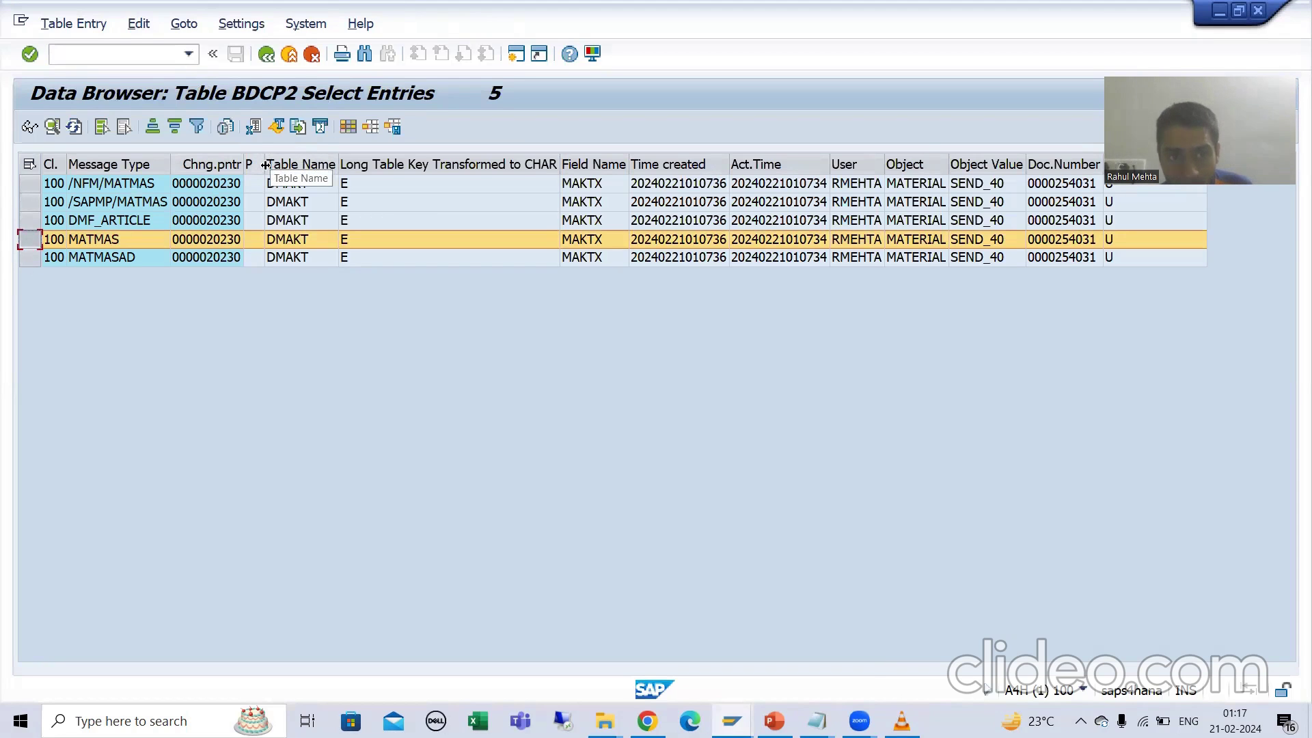
{"action": "left_click_drag", "start_coordinate": [265, 165], "coordinate": [321, 168]}
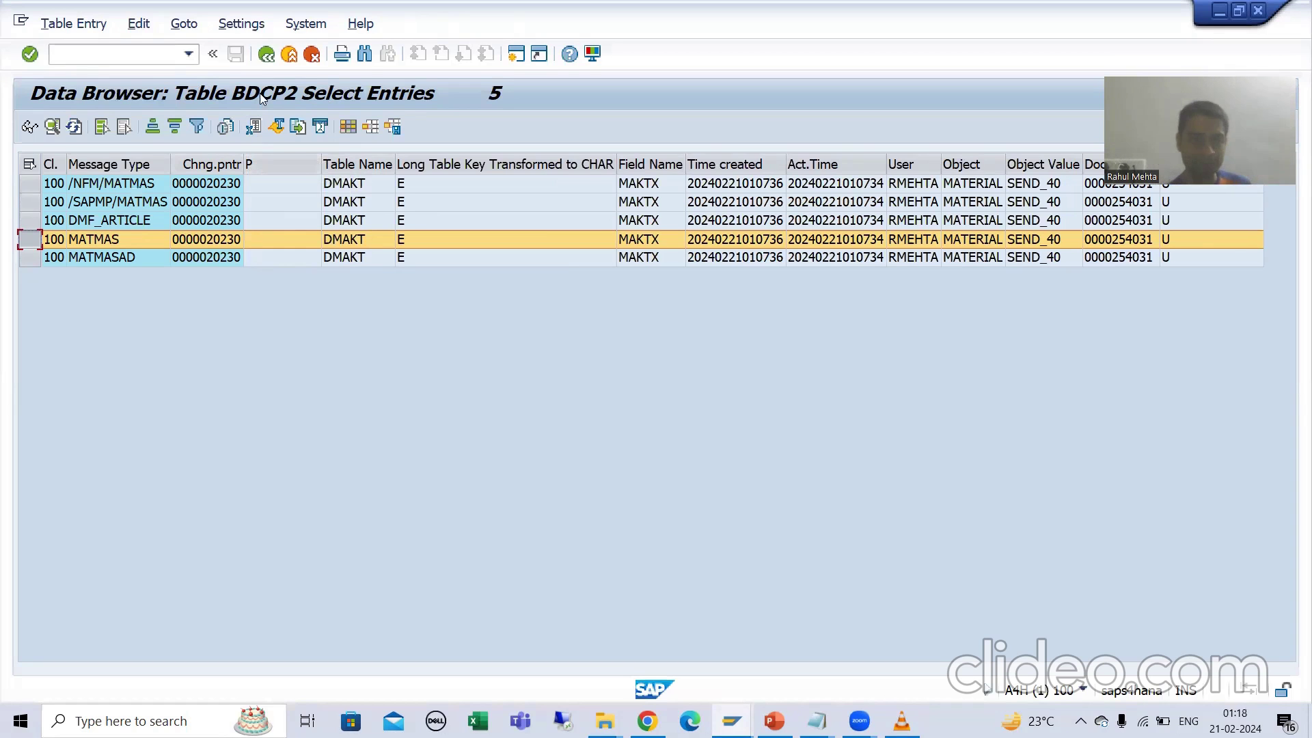
{"action": "key", "text": "F3"}
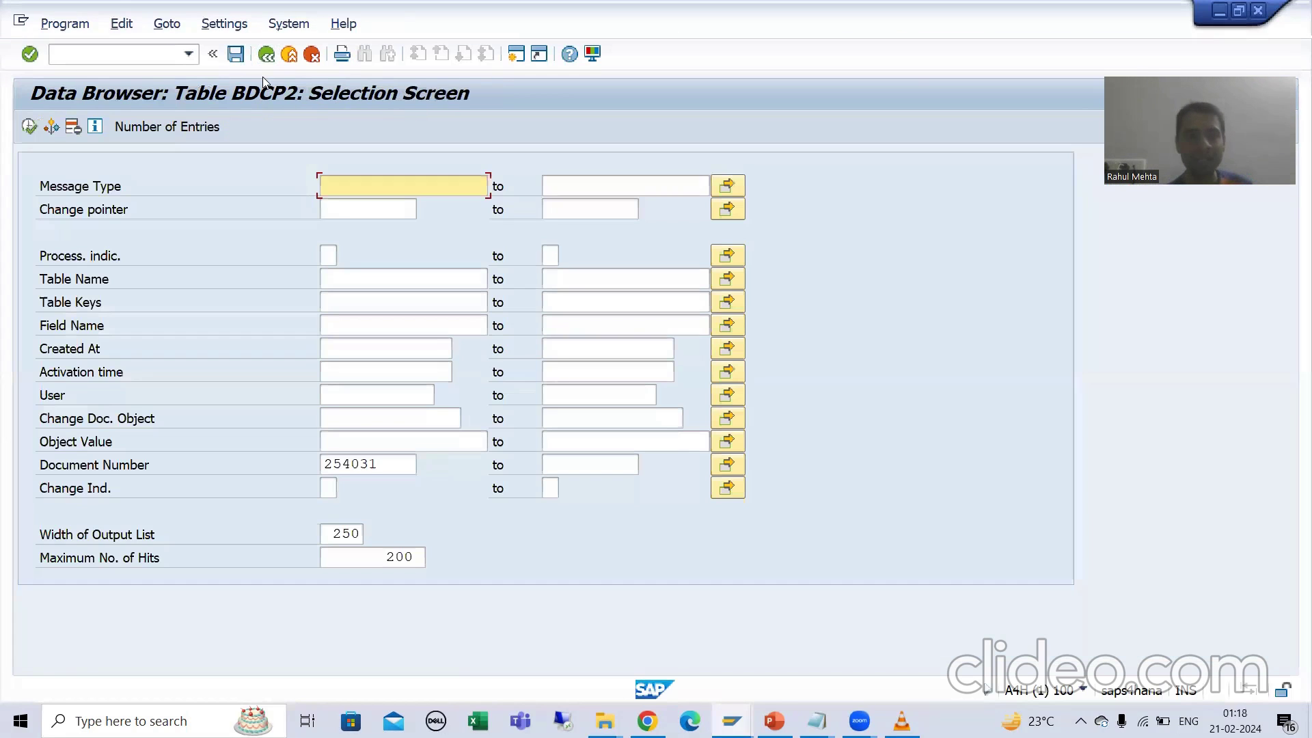
{"action": "key", "text": "F3"}
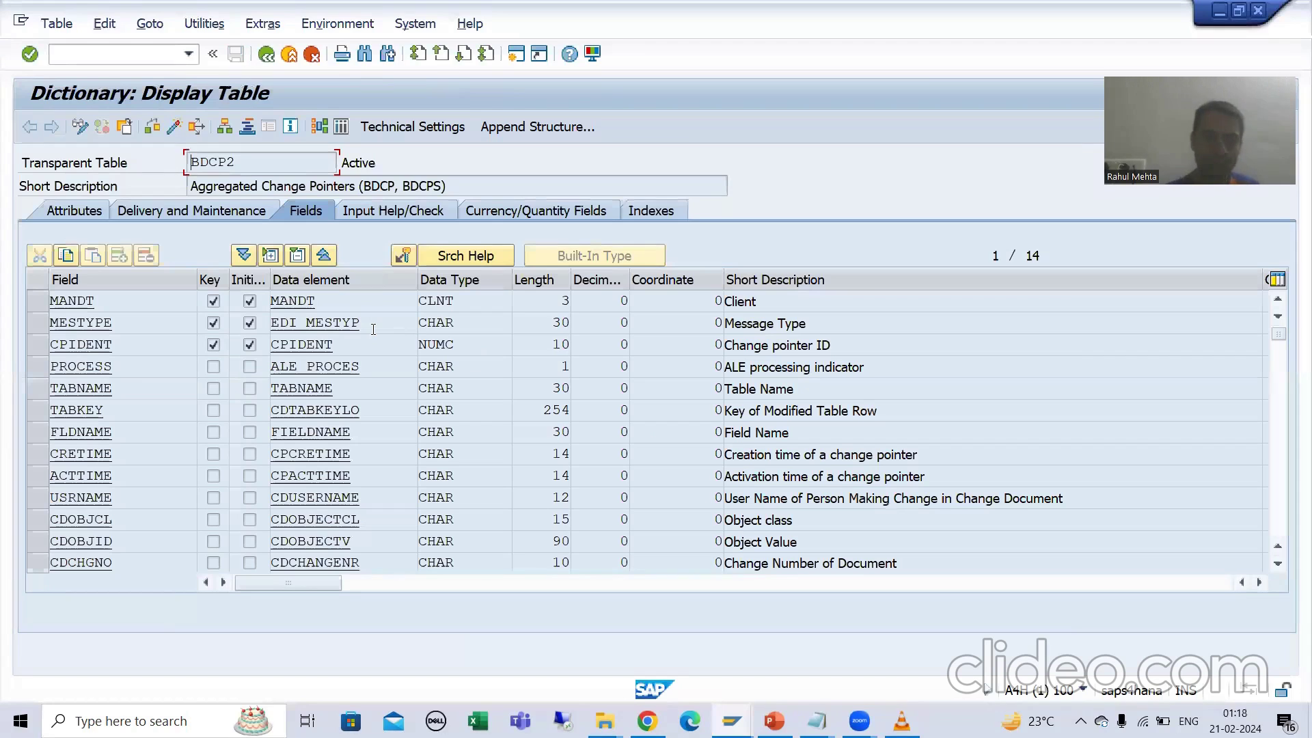
{"action": "left_click", "coordinate": [38, 367]}
{"action": "left_click_drag", "start_coordinate": [866, 367], "coordinate": [716, 366]}
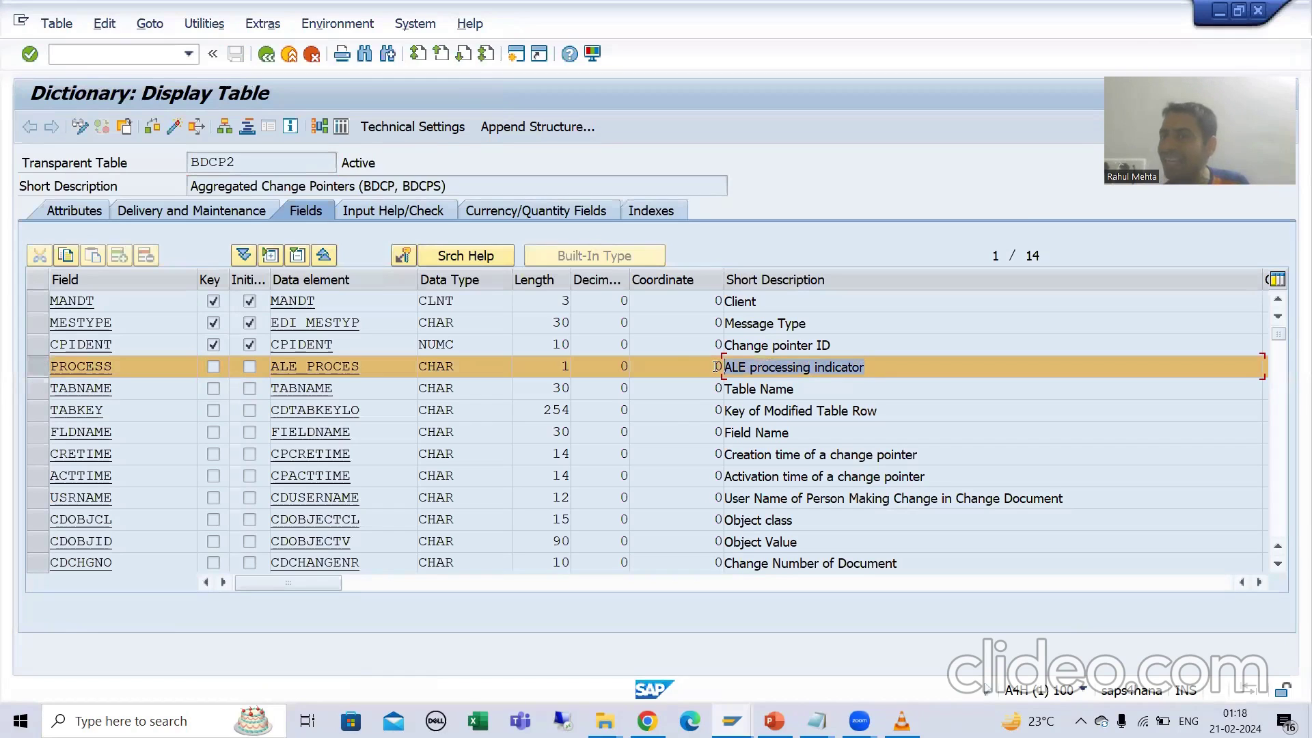
{"action": "left_click", "coordinate": [343, 127]}
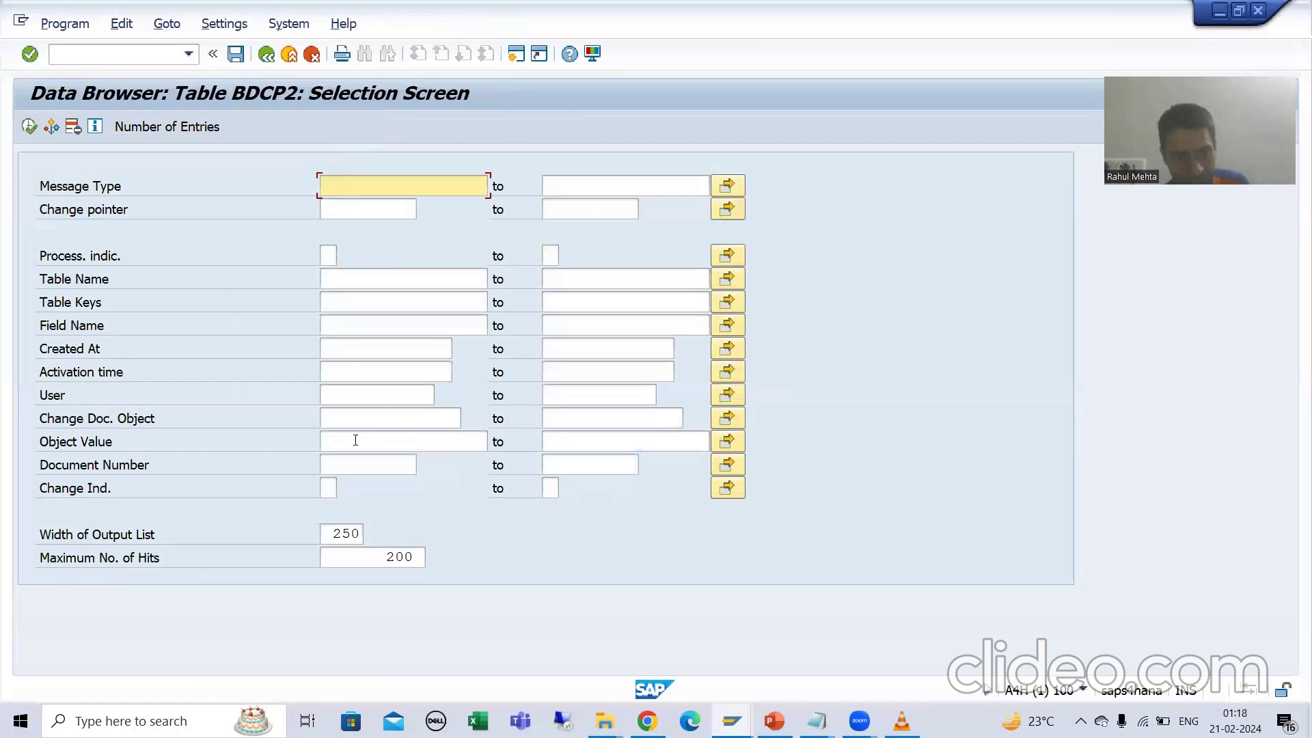
{"action": "left_click", "coordinate": [355, 440]}
{"action": "left_click", "coordinate": [355, 464]}
{"action": "left_click", "coordinate": [354, 481]}
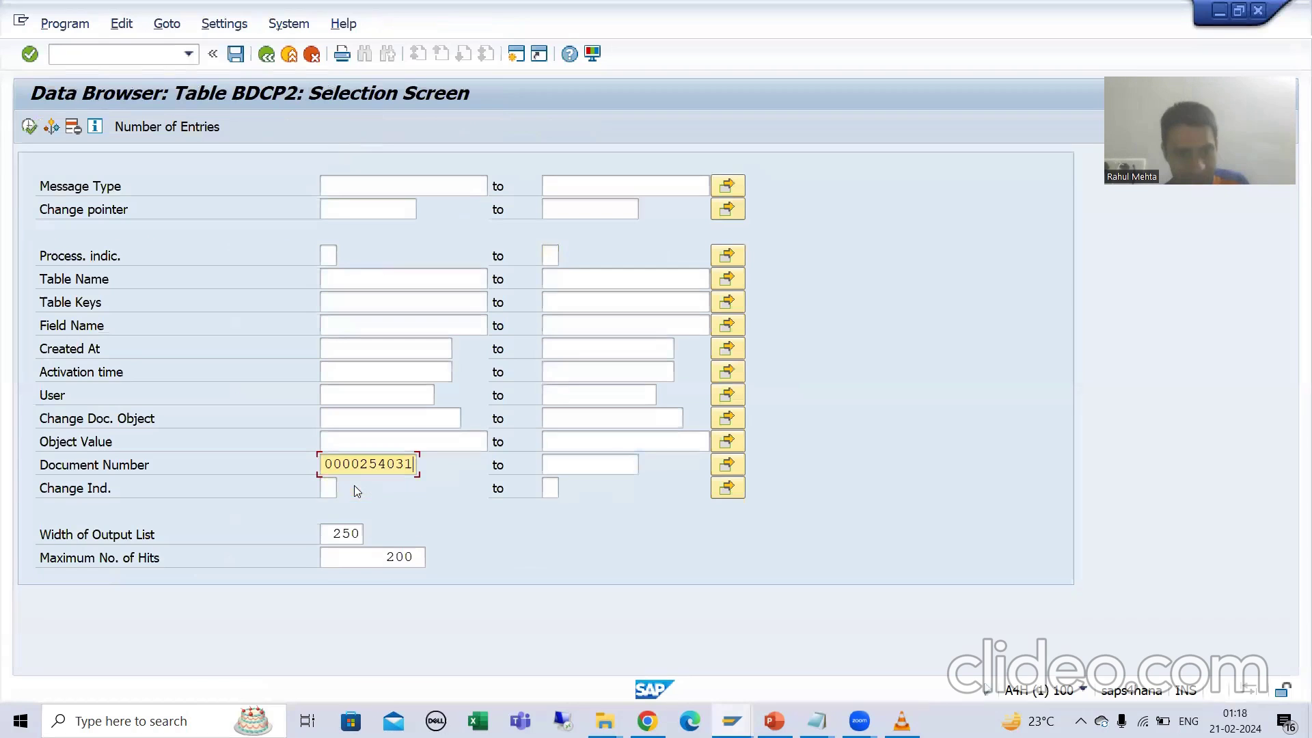
{"action": "left_click", "coordinate": [29, 127]}
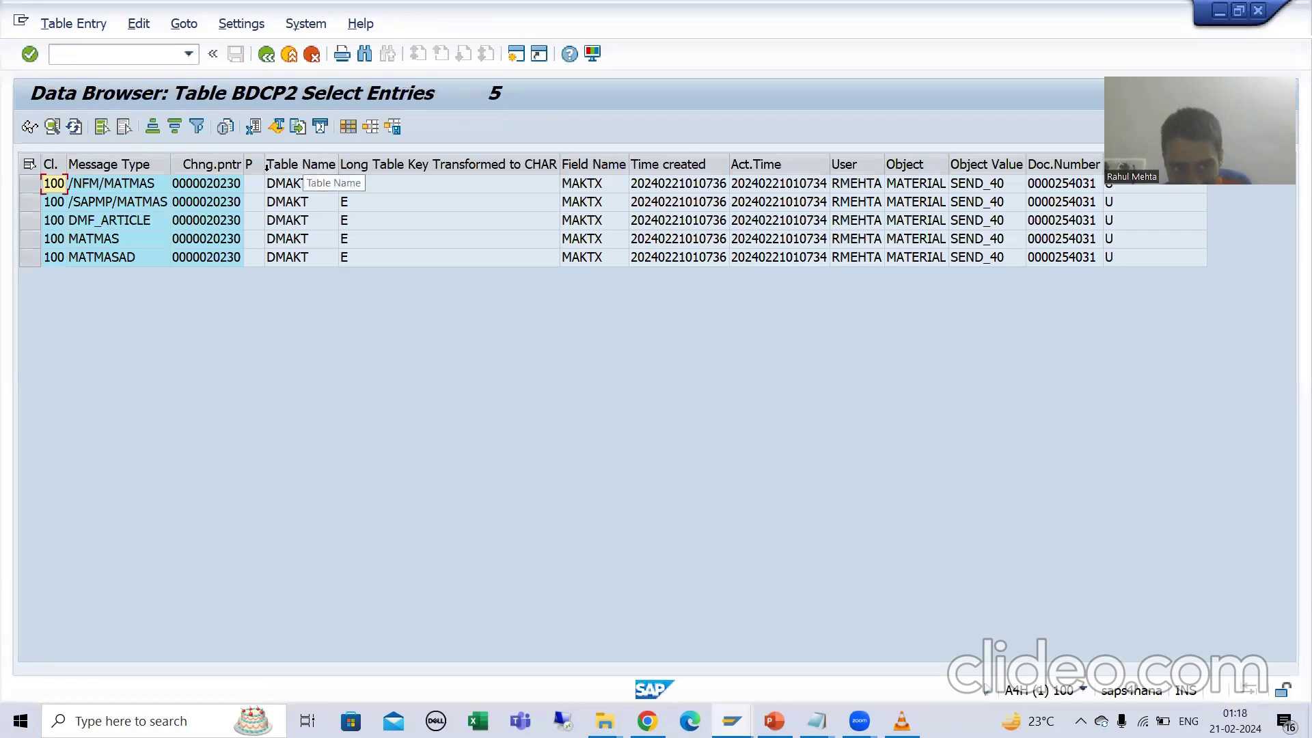
Widen the processing indicator column of the BDCP2 entries and select the MATMAS row
{"action": "left_click", "coordinate": [266, 166]}
{"action": "left_click_drag", "start_coordinate": [266, 166], "coordinate": [303, 171]}
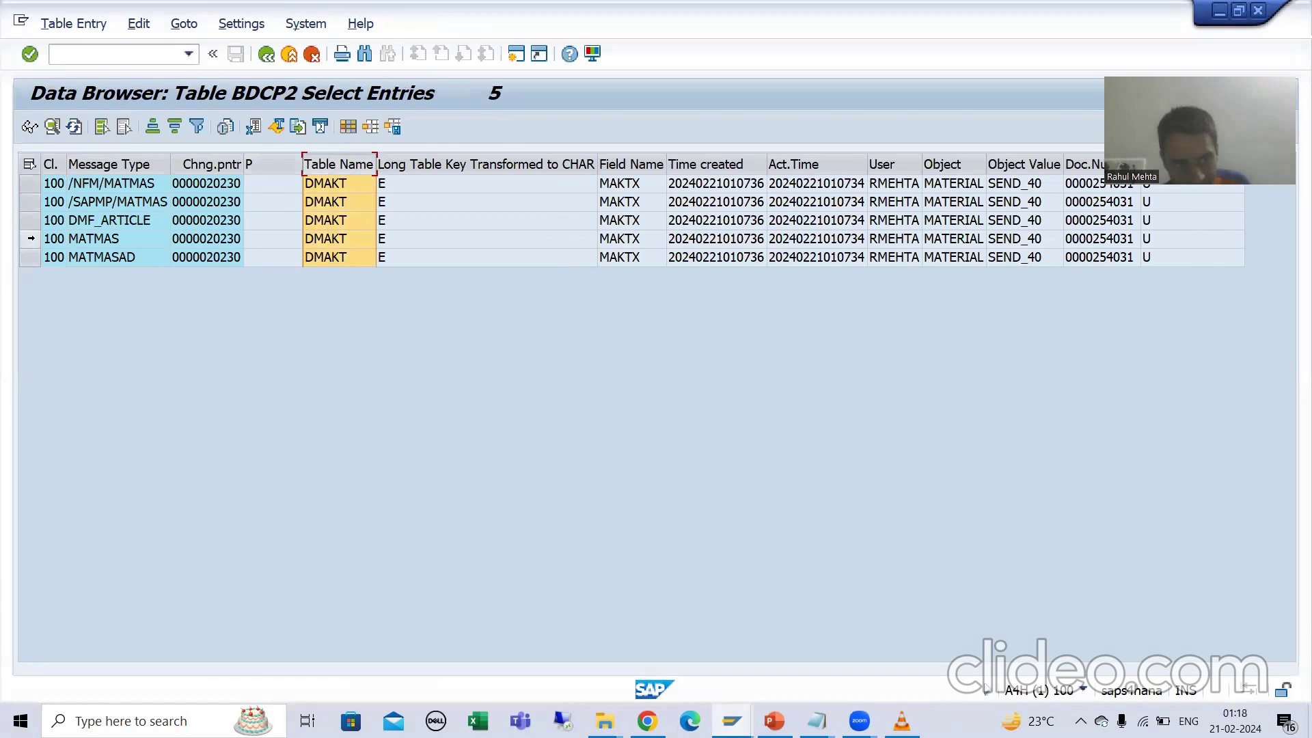
{"action": "left_click", "coordinate": [29, 241]}
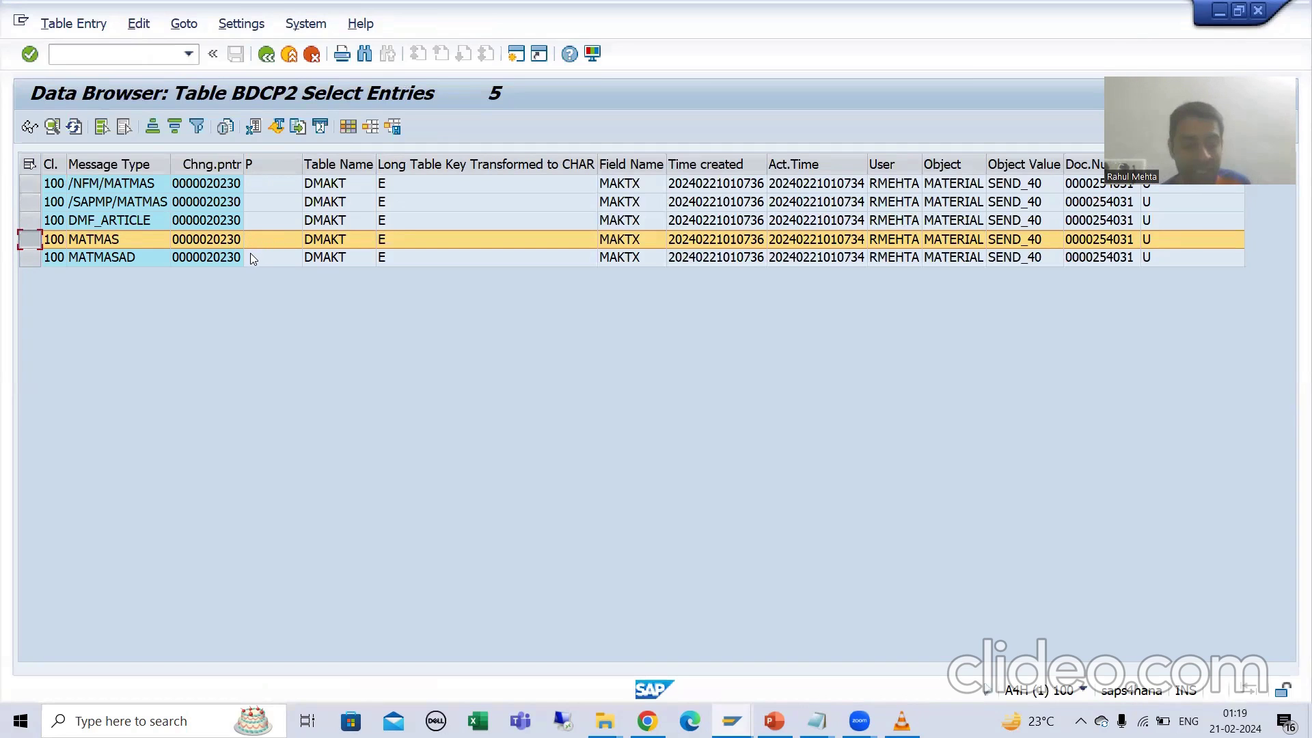
Compare the message type on the RBDMIDOC selection screen with the MATMAS row in BDCP2 and check that row's document number
{"action": "key", "text": "alt+Tab"}
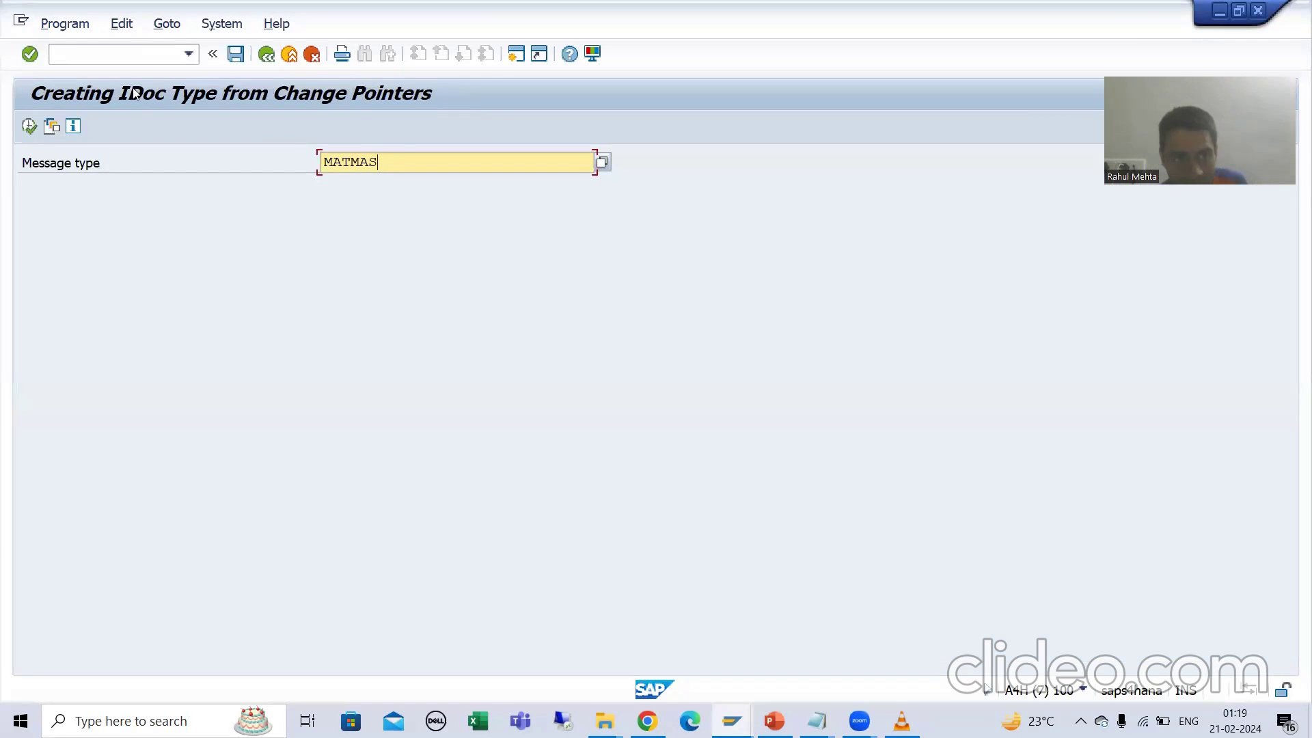
{"action": "key", "text": "alt+Tab"}
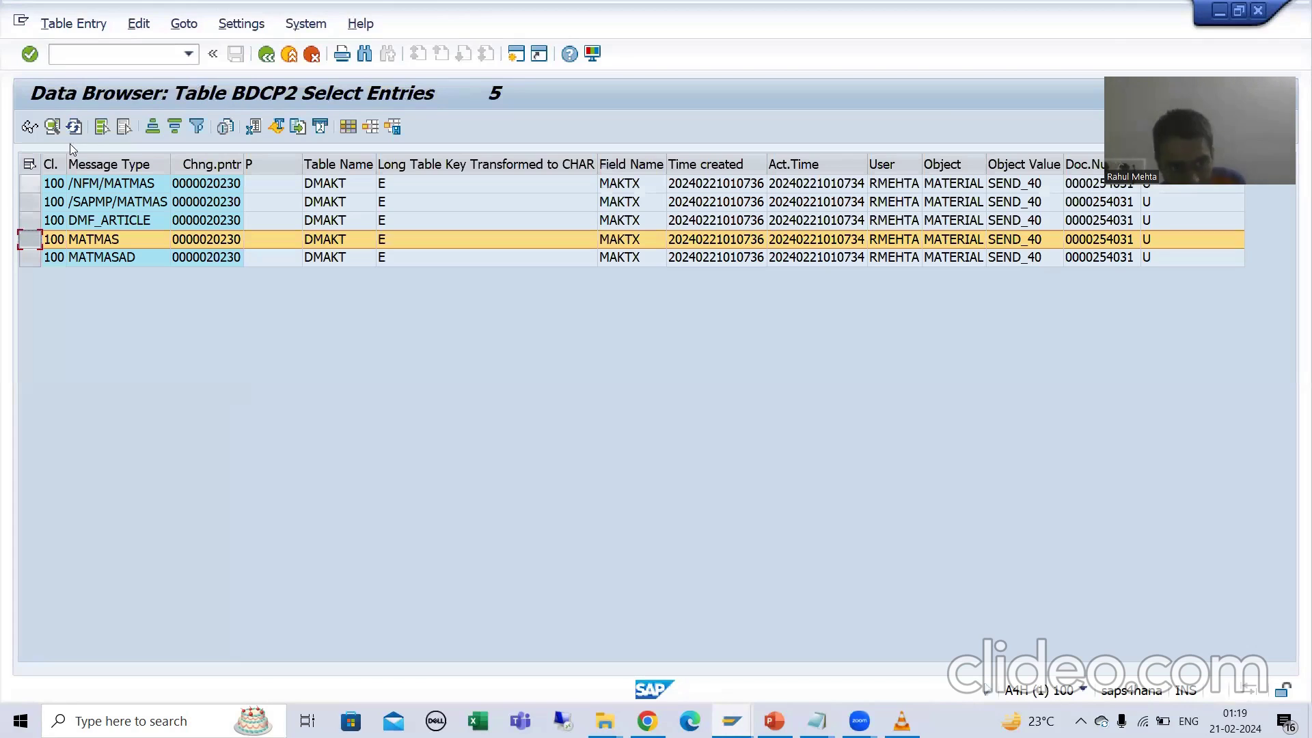
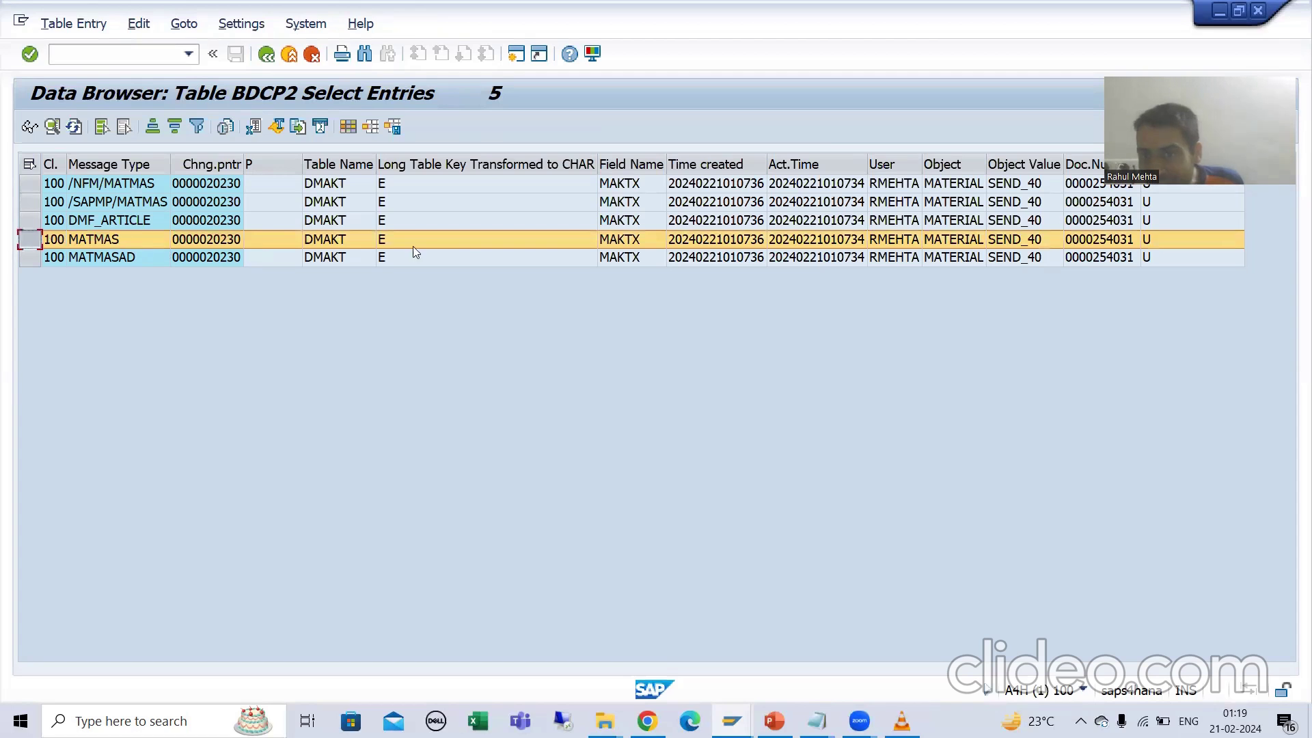
{"action": "left_click", "coordinate": [1106, 245]}
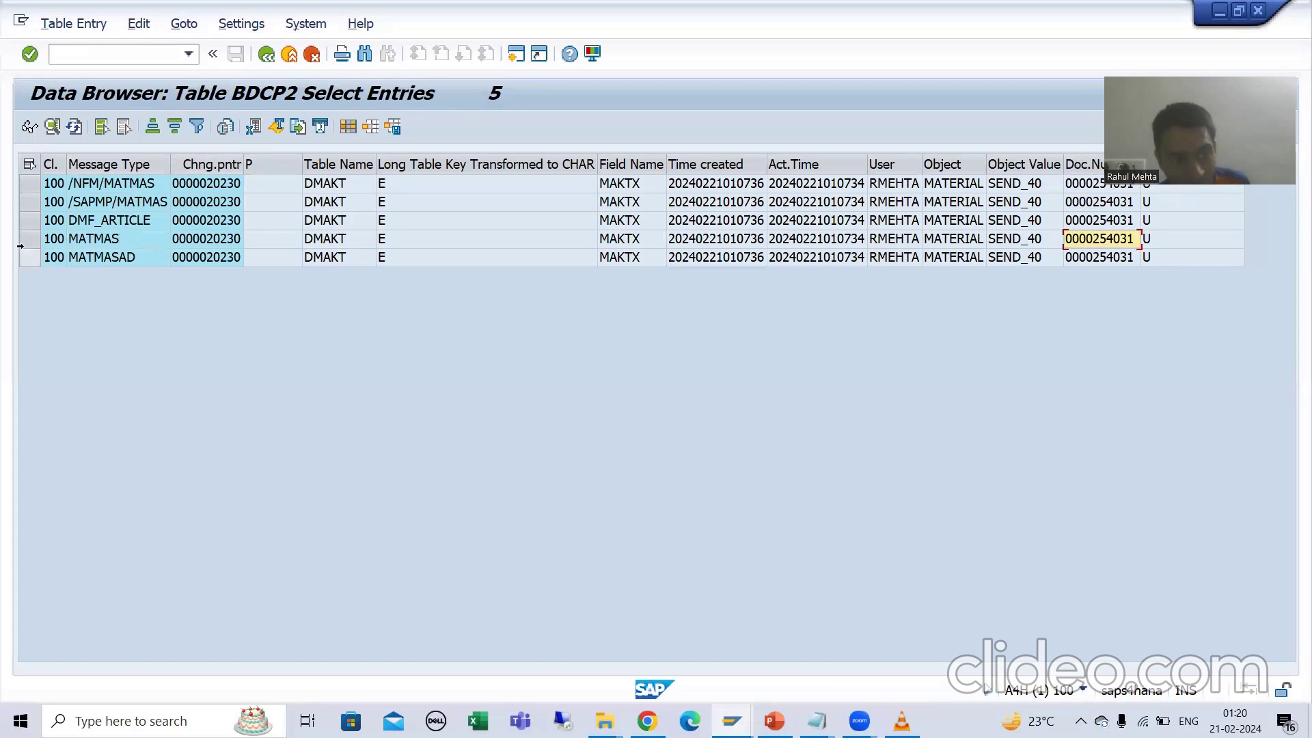
{"action": "left_click", "coordinate": [94, 238]}
{"action": "key", "text": "alt+Tab"}
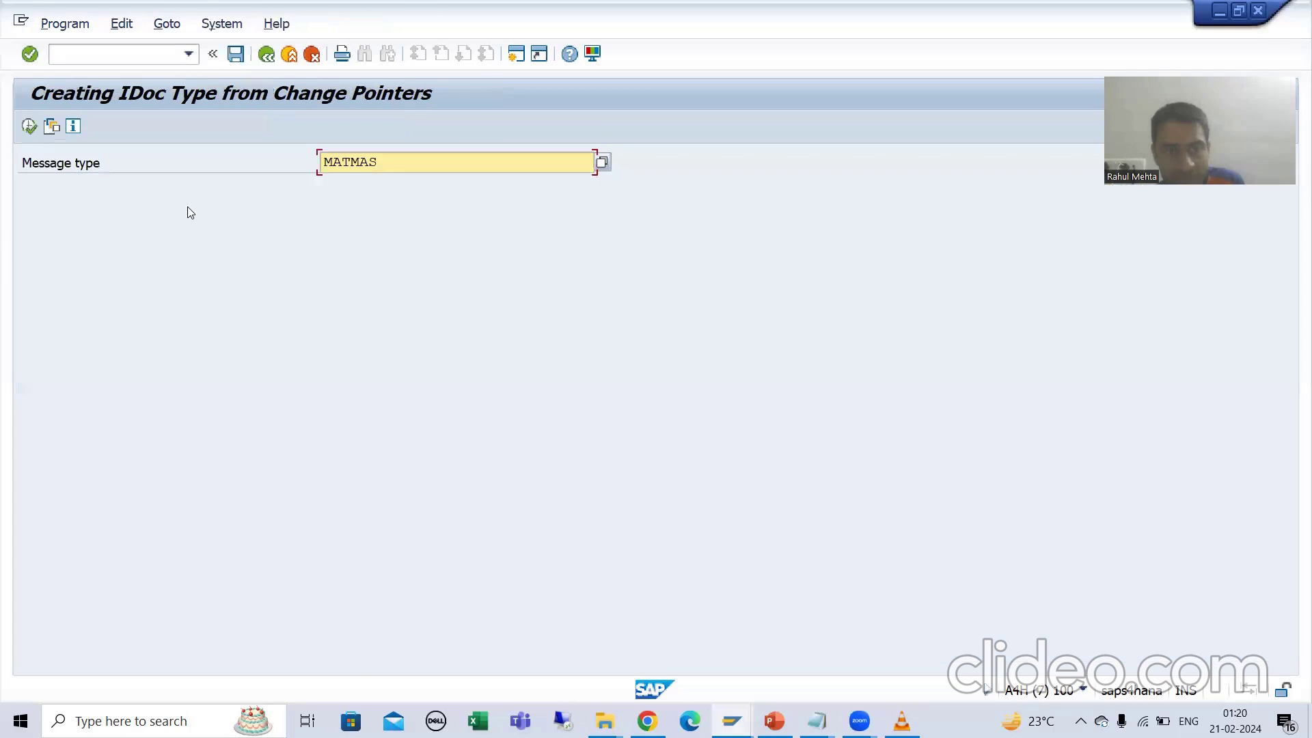
{"action": "key", "text": "alt+Tab"}
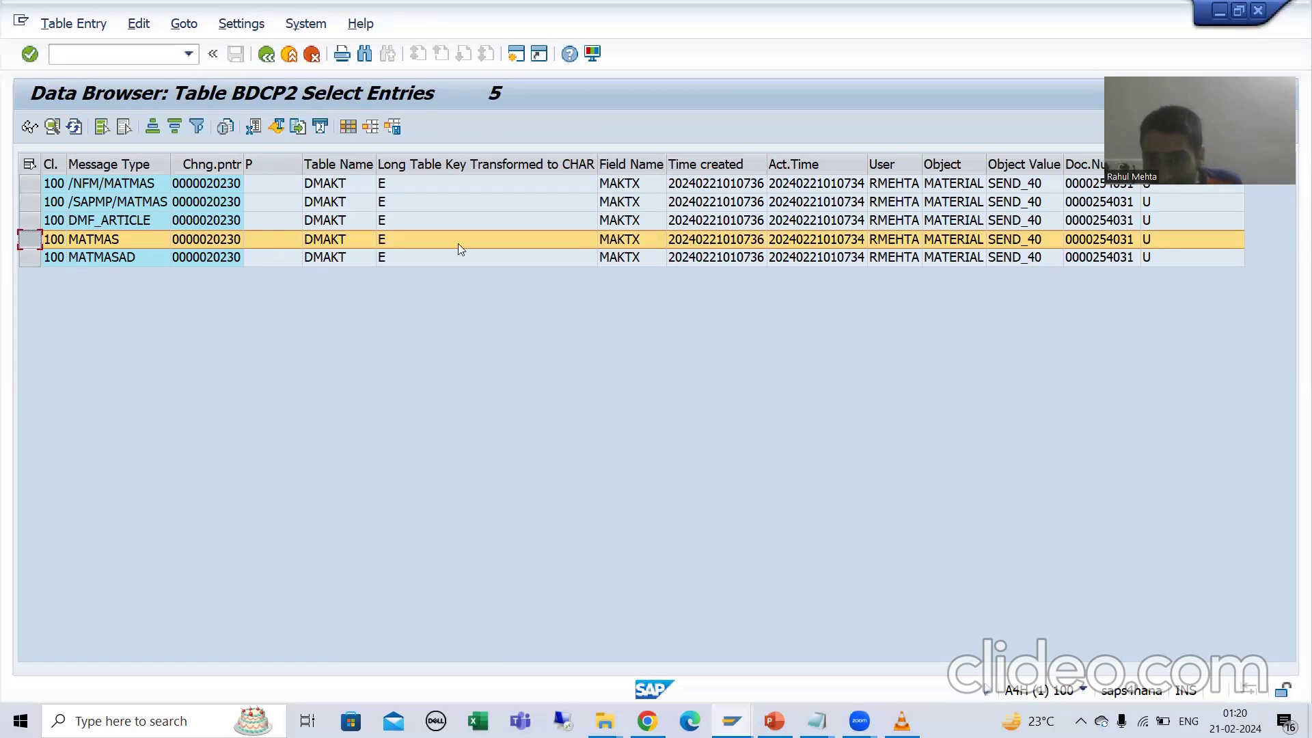
{"action": "left_click", "coordinate": [1108, 239]}
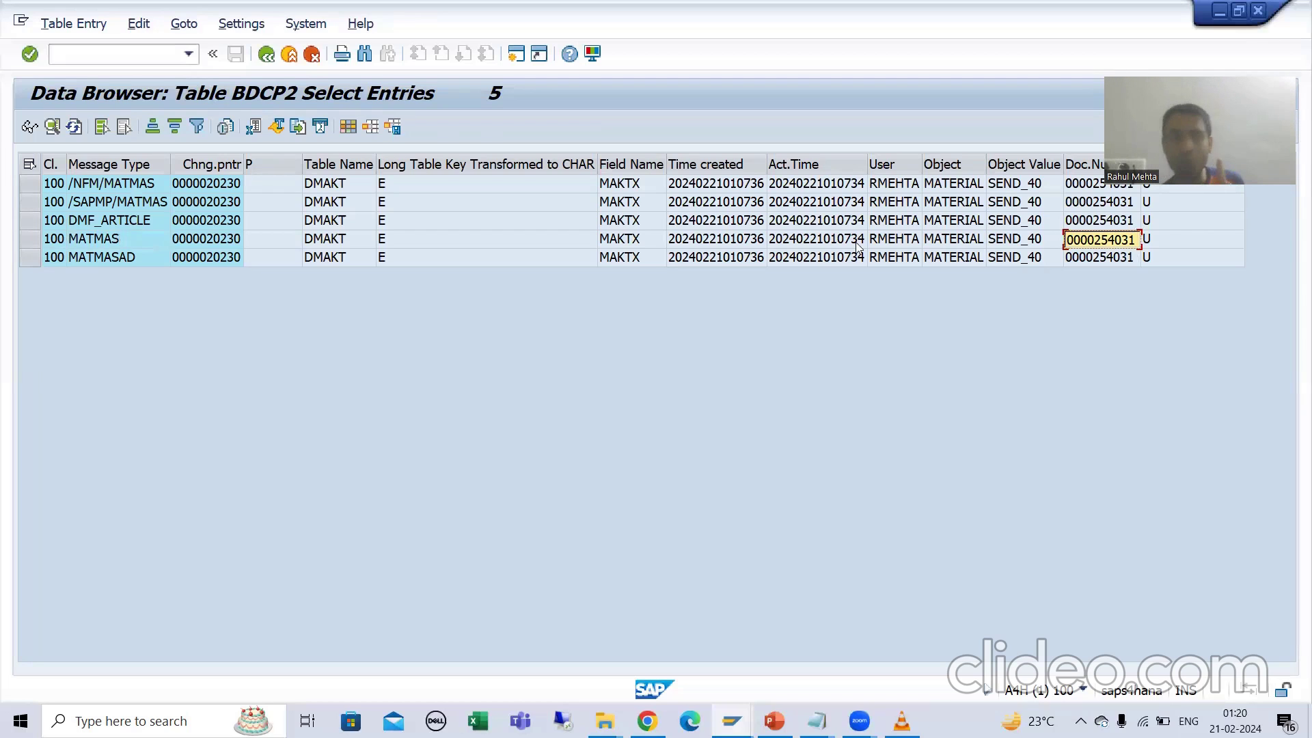
Display the CDPOS entries for document number 254031 and examine the old and new values of the change
{"action": "left_click", "coordinate": [732, 721]}
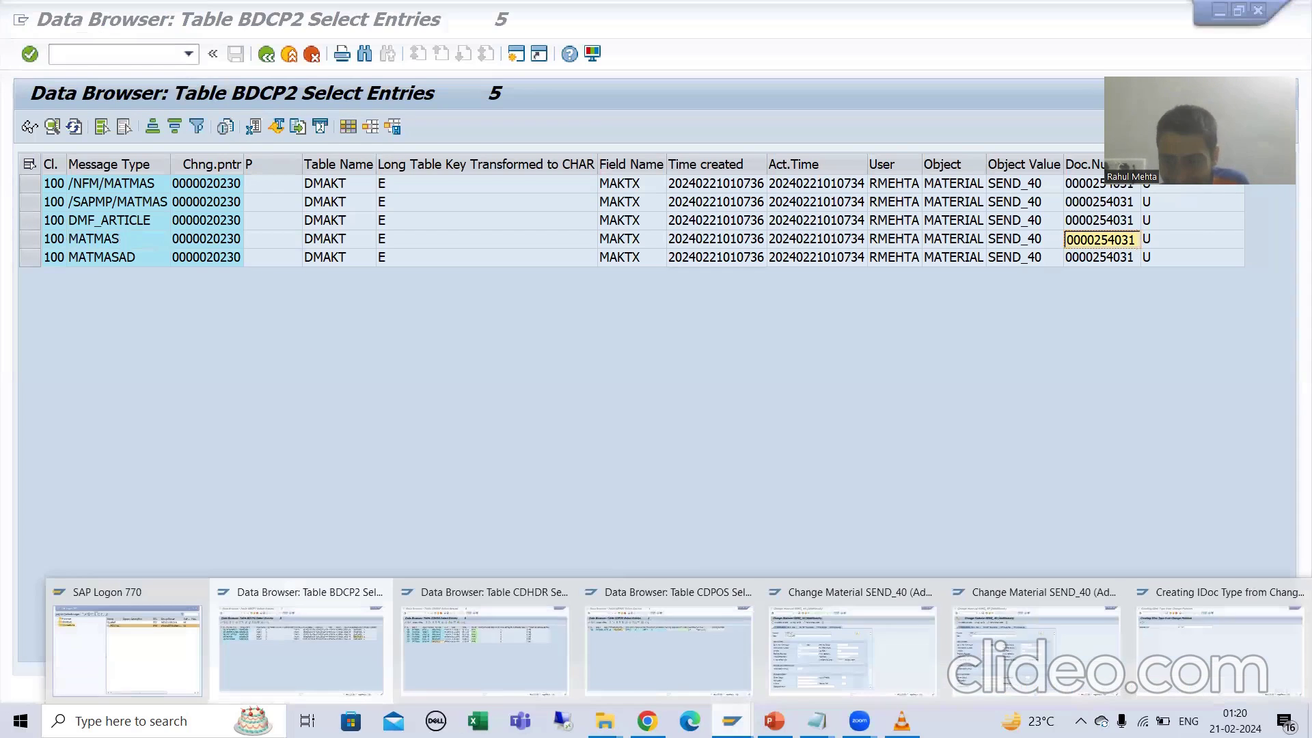
{"action": "left_click", "coordinate": [655, 652]}
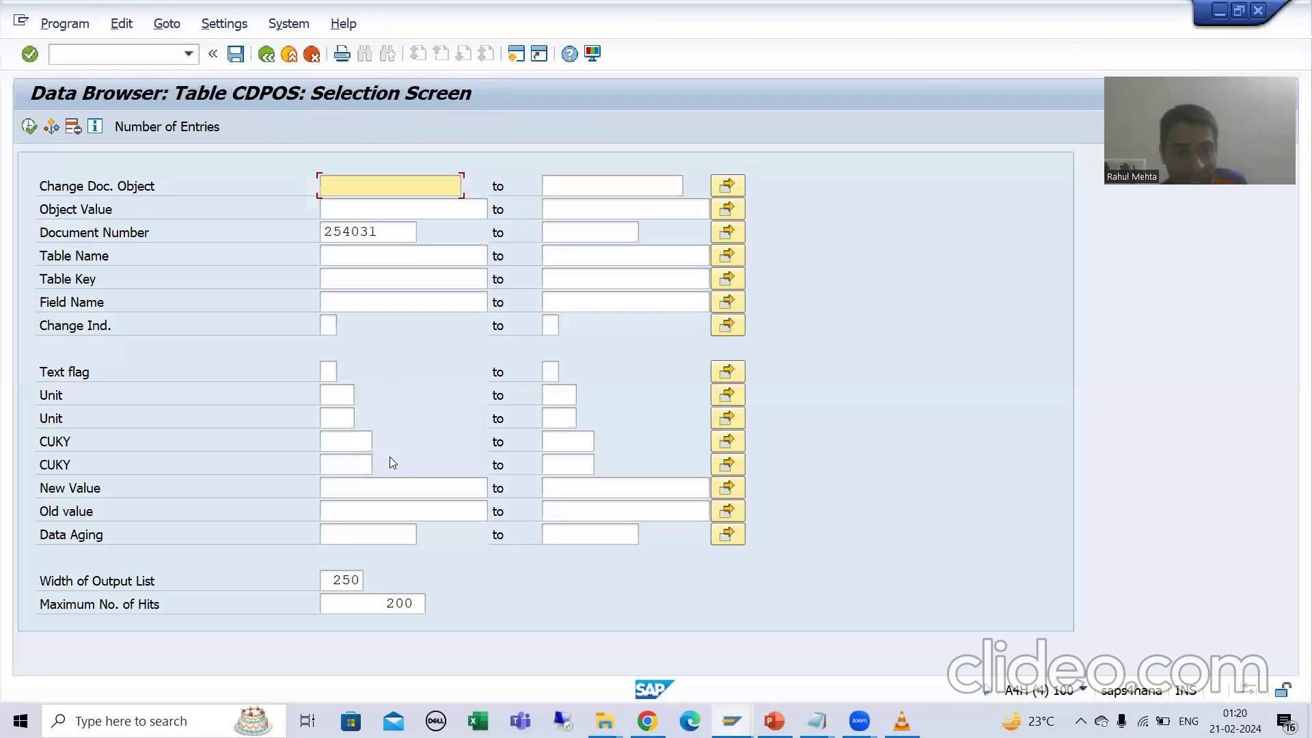
{"action": "left_click", "coordinate": [377, 235]}
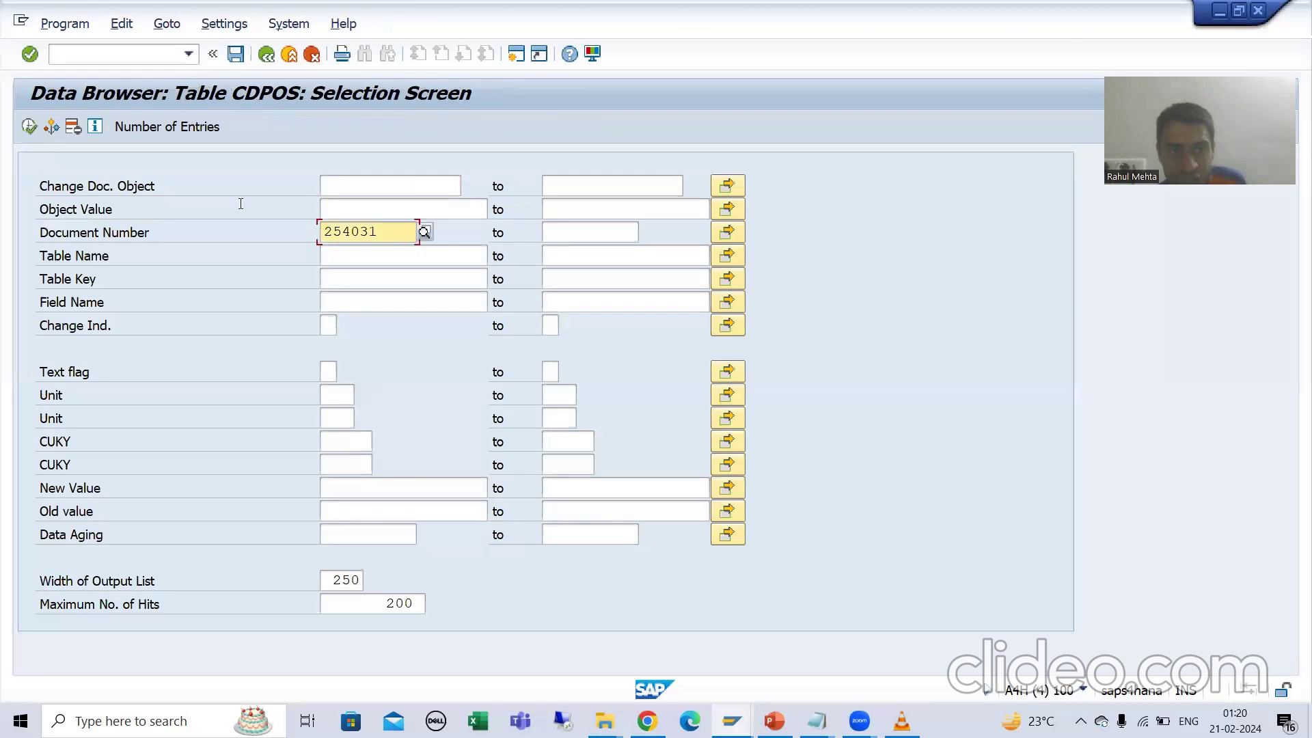
{"action": "left_click", "coordinate": [29, 127]}
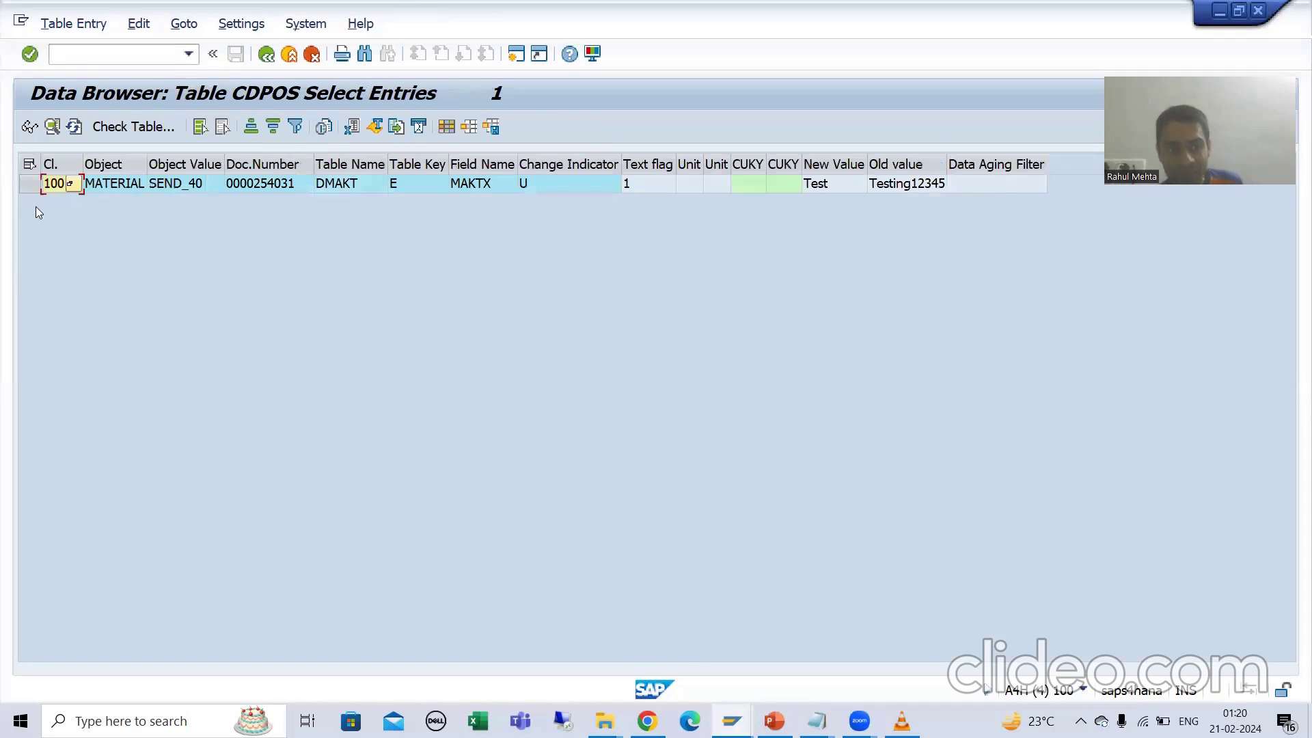
{"action": "left_click", "coordinate": [30, 188]}
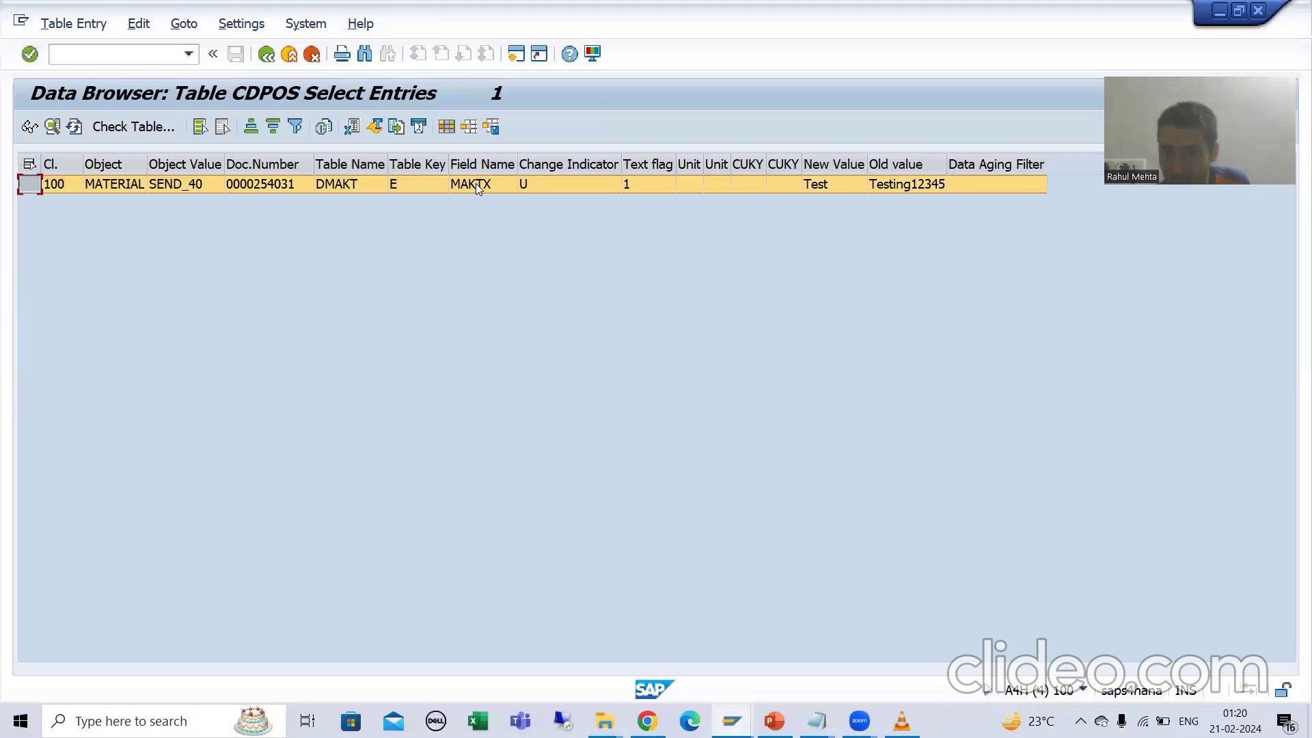
{"action": "left_click", "coordinate": [897, 185]}
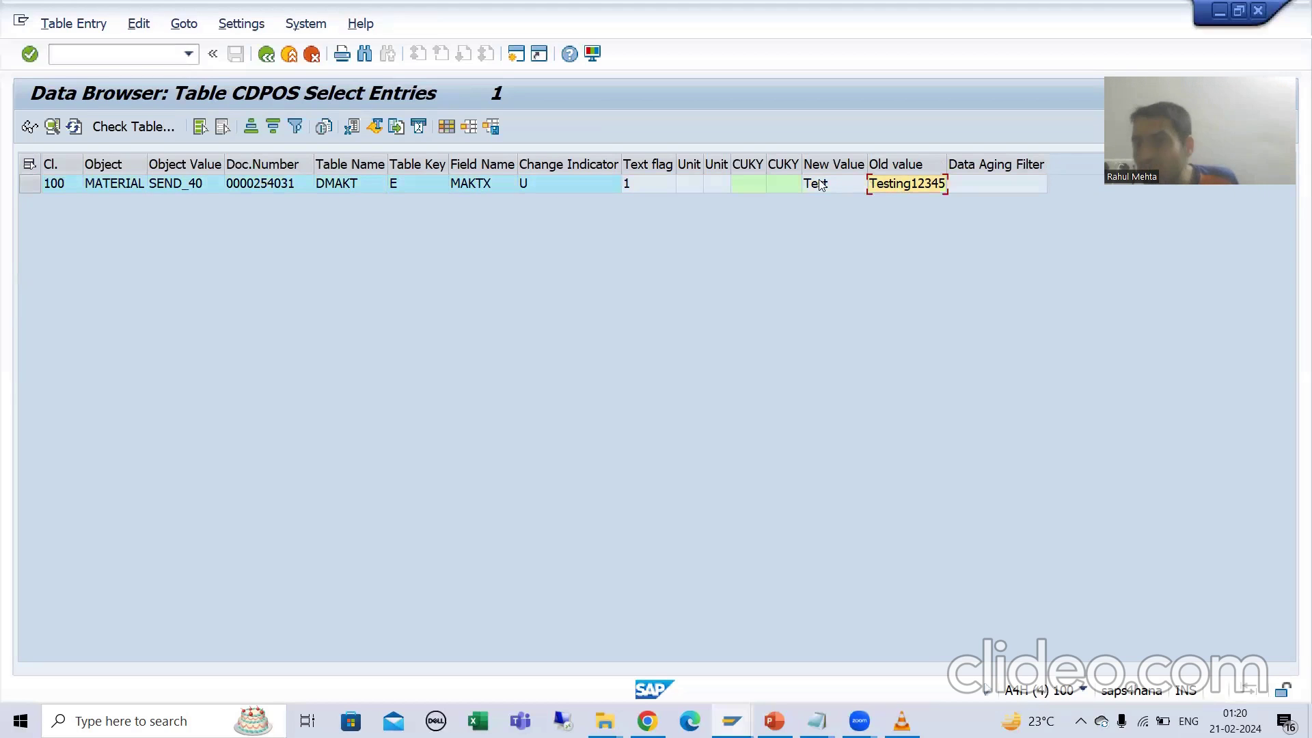
{"action": "left_click", "coordinate": [822, 185]}
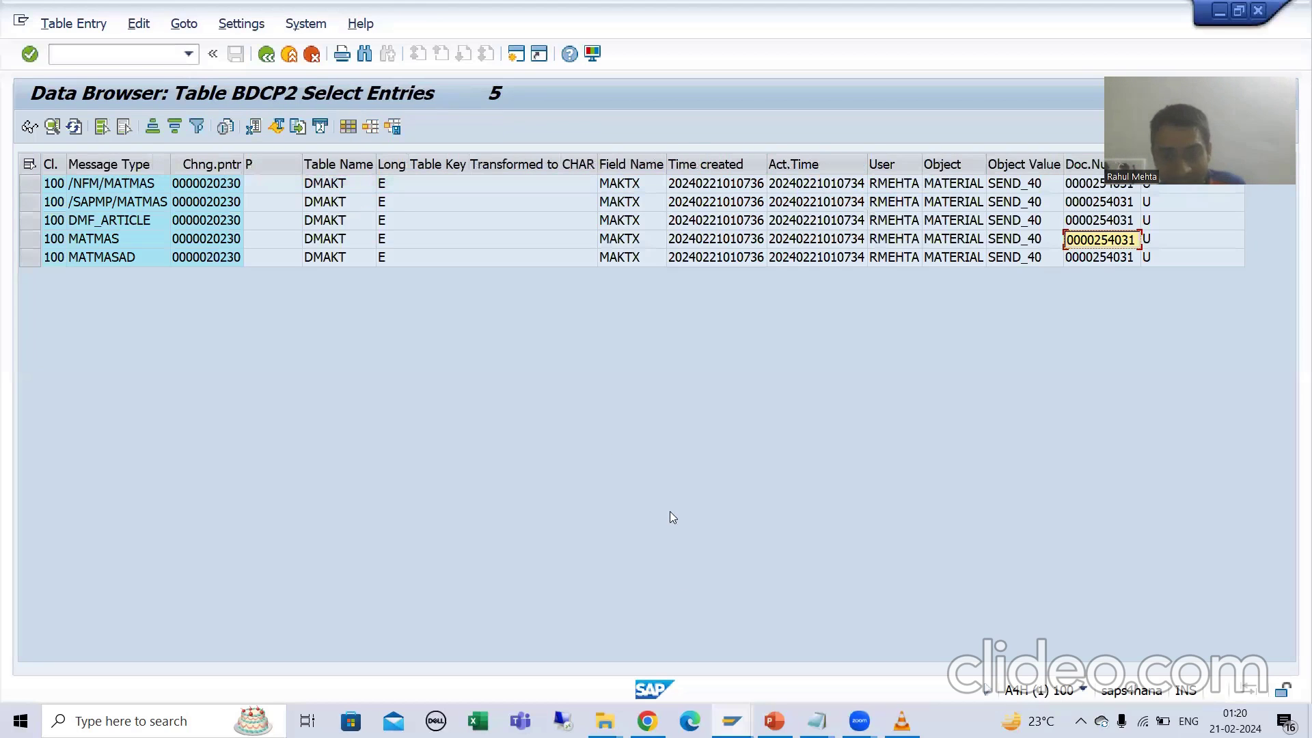
Review the RBDMIDOC selection screen, then locate the document number of the MATMAS entry in BDCP2 again
{"action": "mouse_move", "coordinate": [731, 721]}
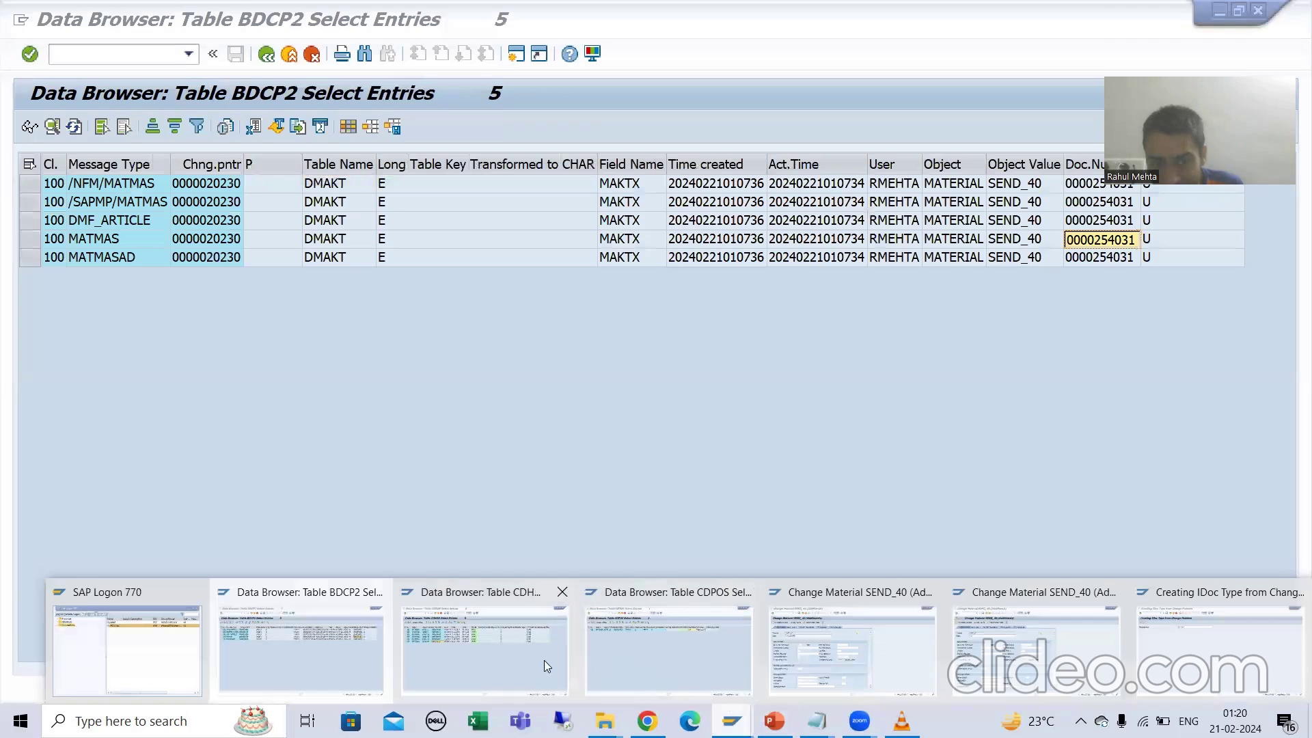
{"action": "left_click", "coordinate": [1220, 649]}
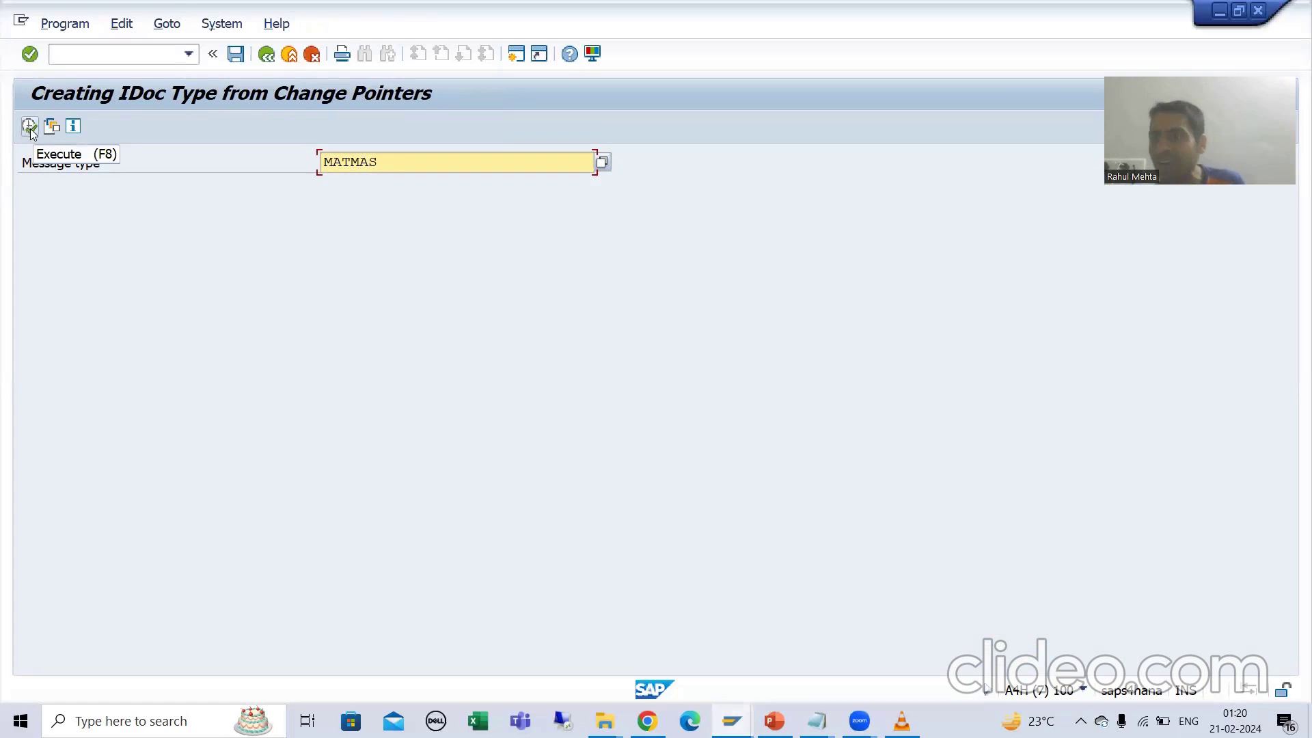
{"action": "left_click", "coordinate": [732, 721]}
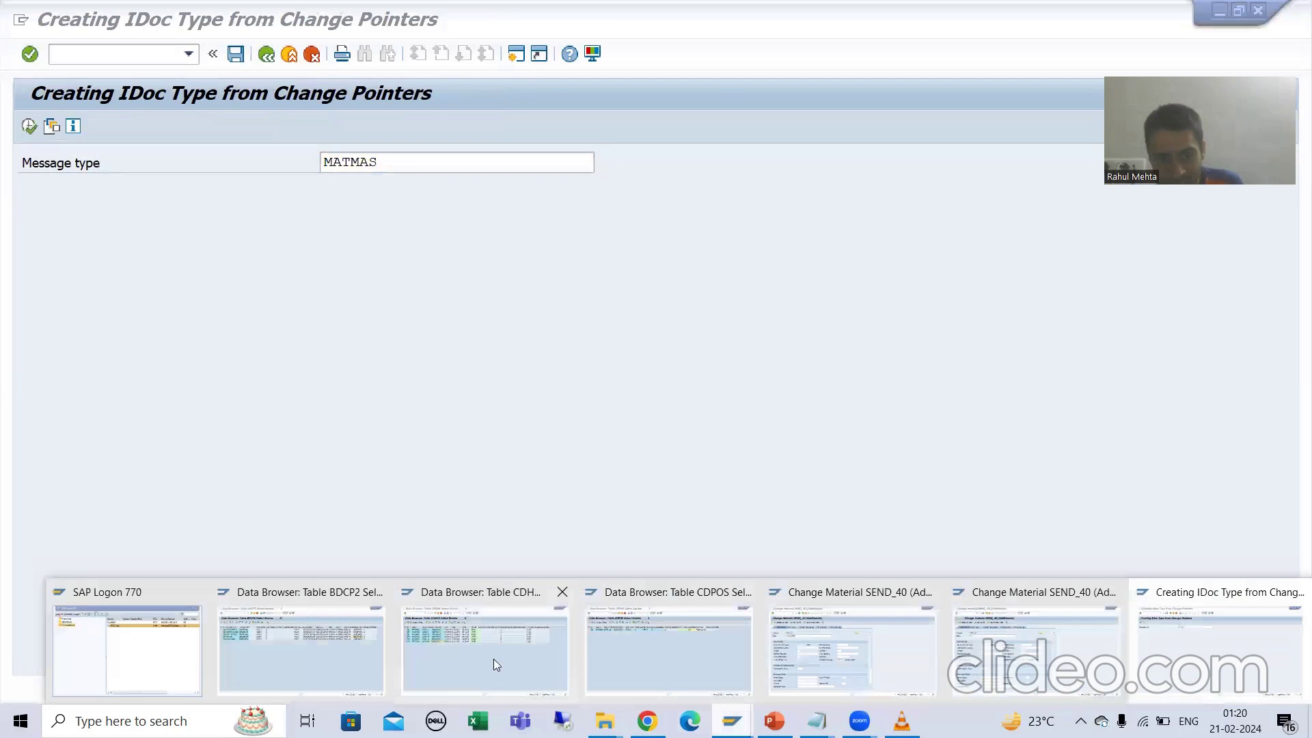
{"action": "left_click", "coordinate": [362, 642]}
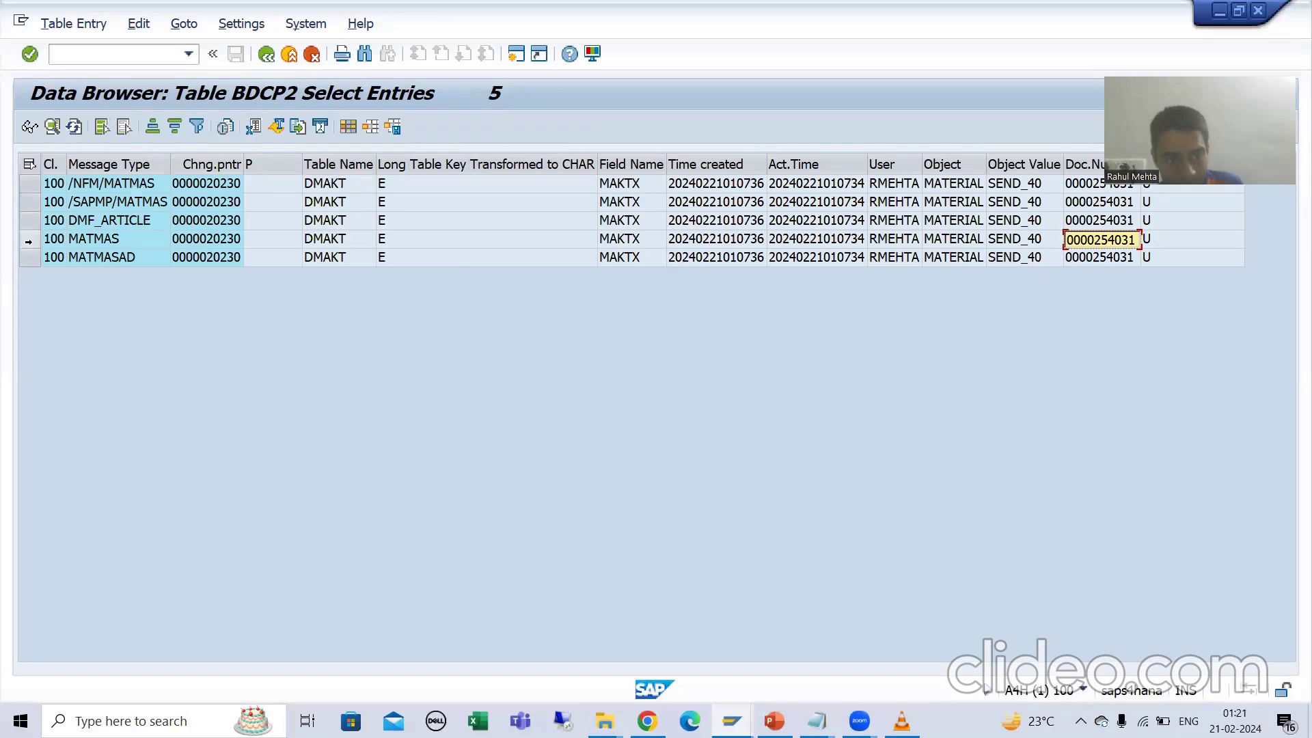
{"action": "left_click", "coordinate": [29, 243]}
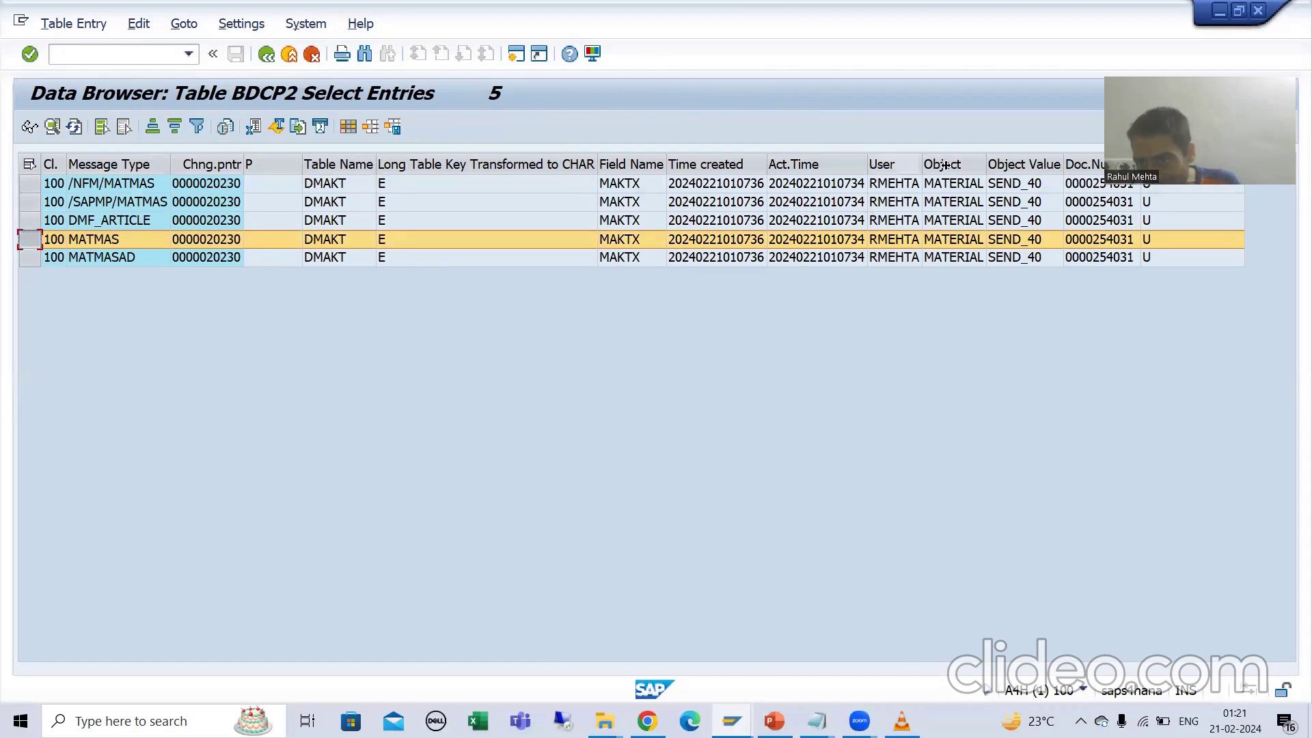
{"action": "left_click", "coordinate": [1084, 241]}
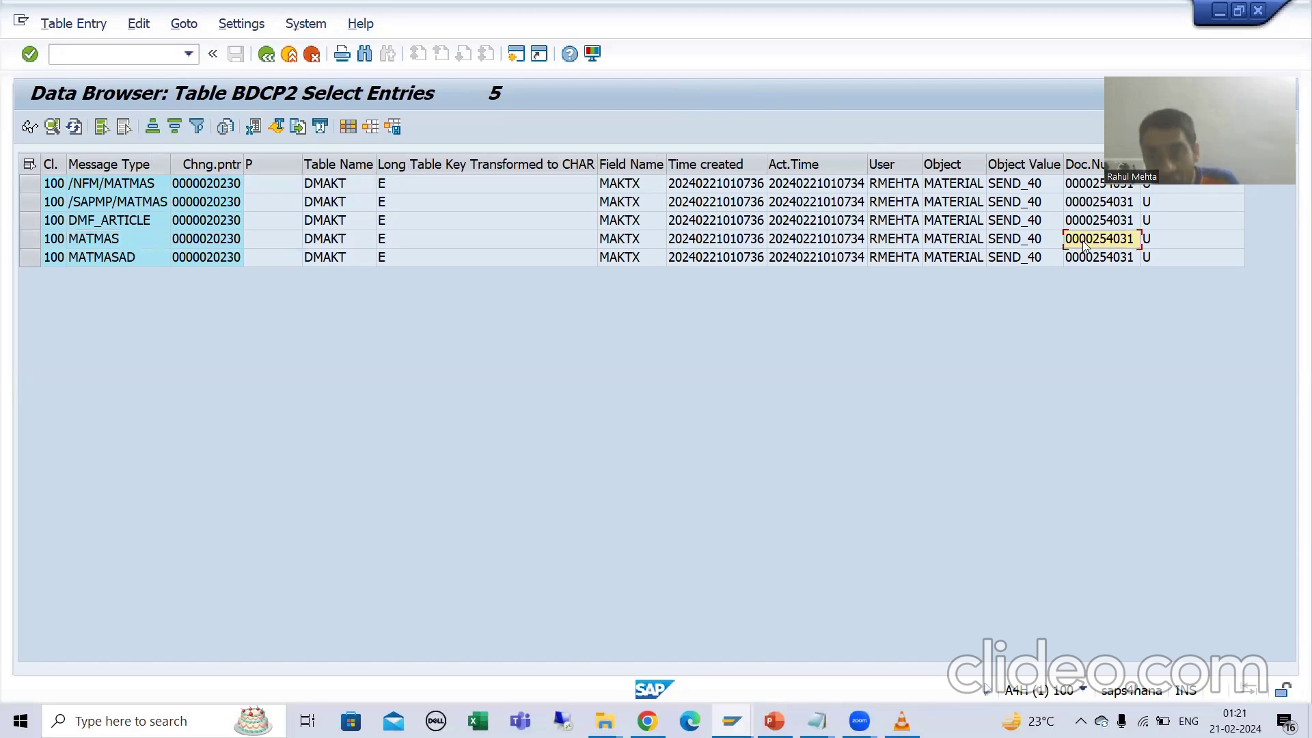
Examine the document number, field name, old value and new value of the change item in CDPOS
{"action": "left_click", "coordinate": [731, 721]}
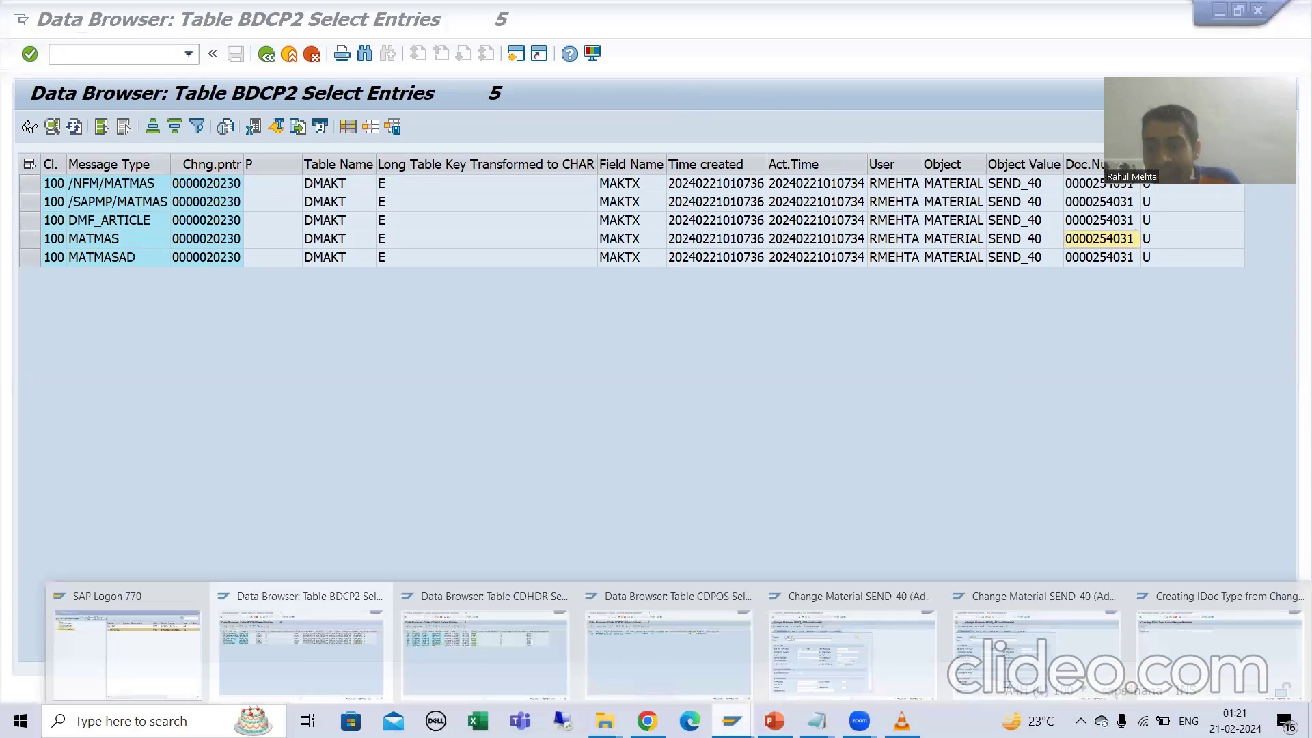
{"action": "left_click", "coordinate": [629, 646]}
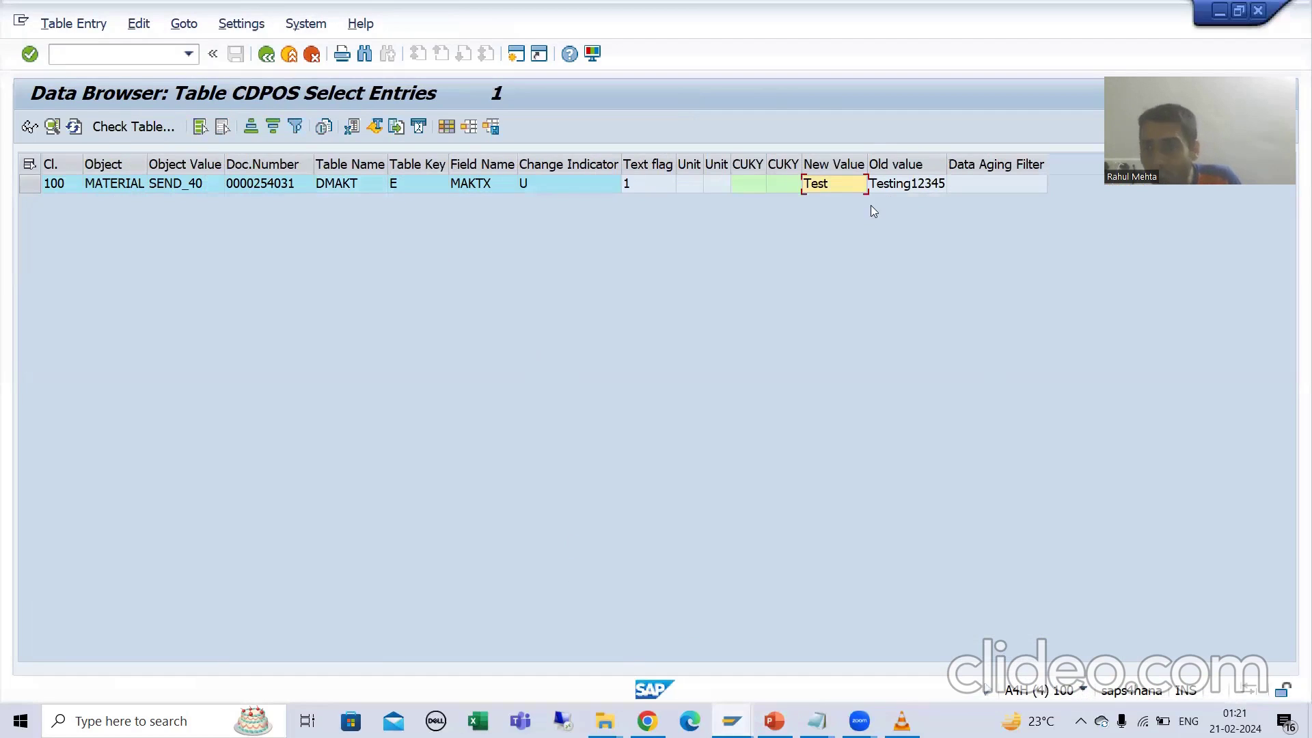
{"action": "left_click", "coordinate": [273, 184]}
{"action": "left_click", "coordinate": [475, 189]}
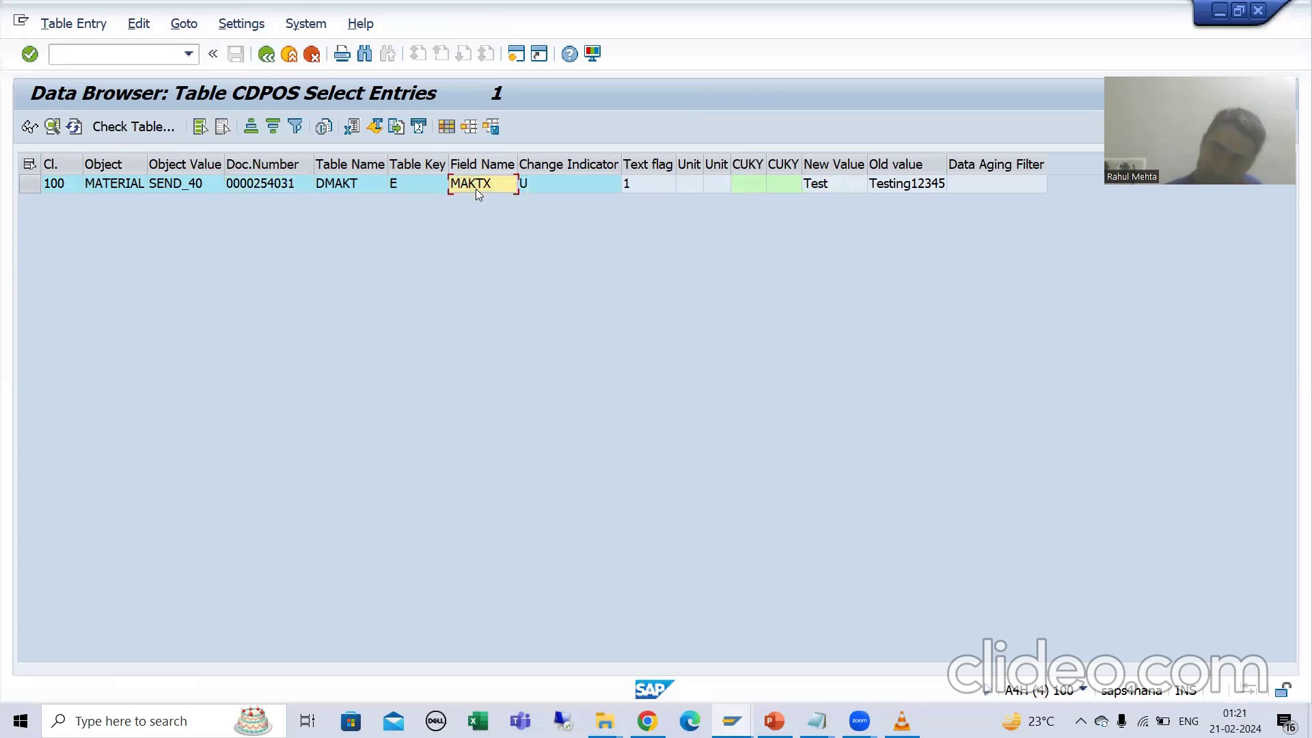
{"action": "left_click", "coordinate": [908, 183]}
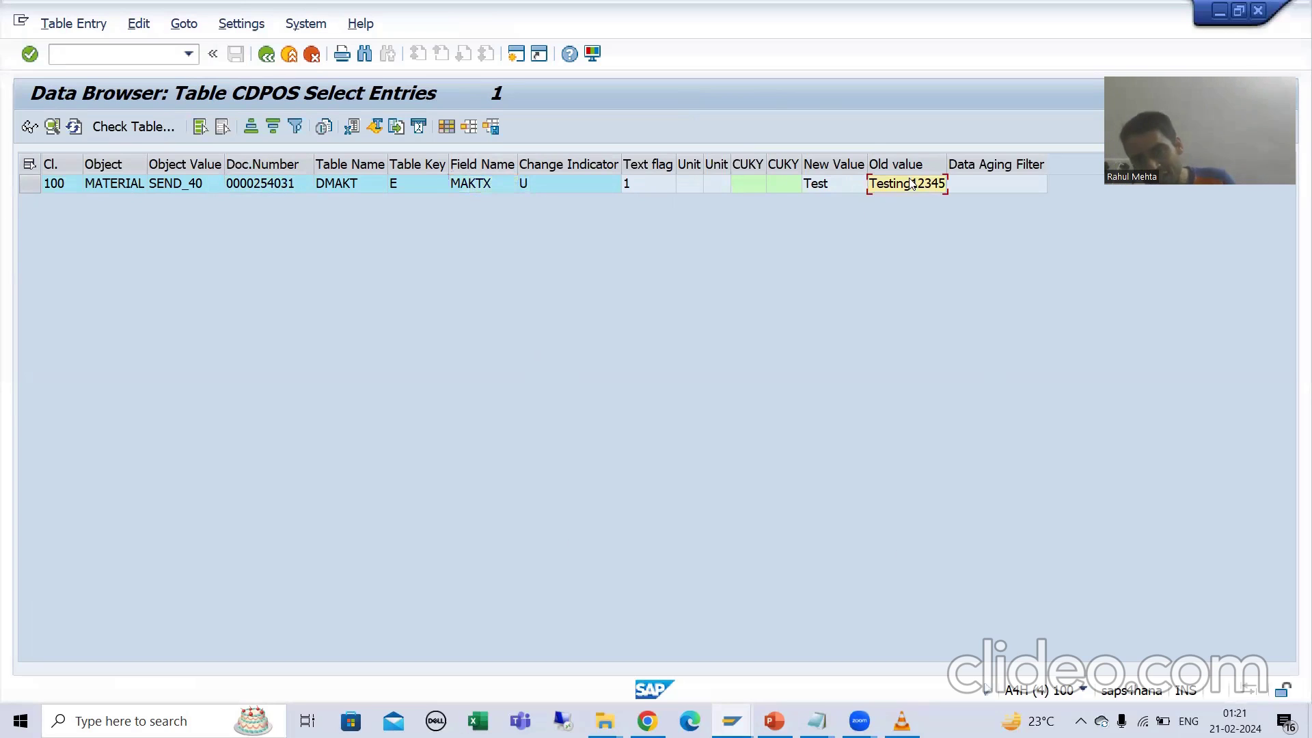
{"action": "left_click", "coordinate": [833, 191]}
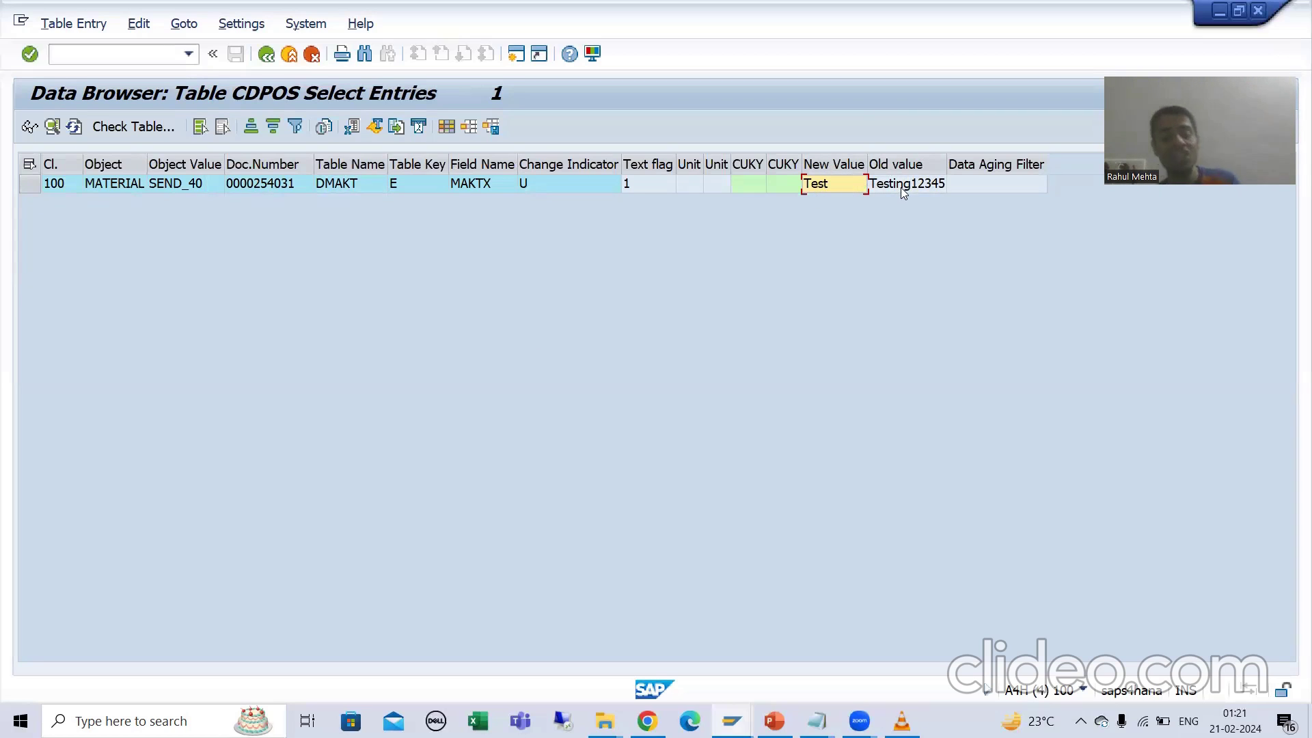
Run RBDMIDOC for message type MATMAS to create the IDocs and acknowledge the information messages
{"action": "key", "text": "alt+Tab"}
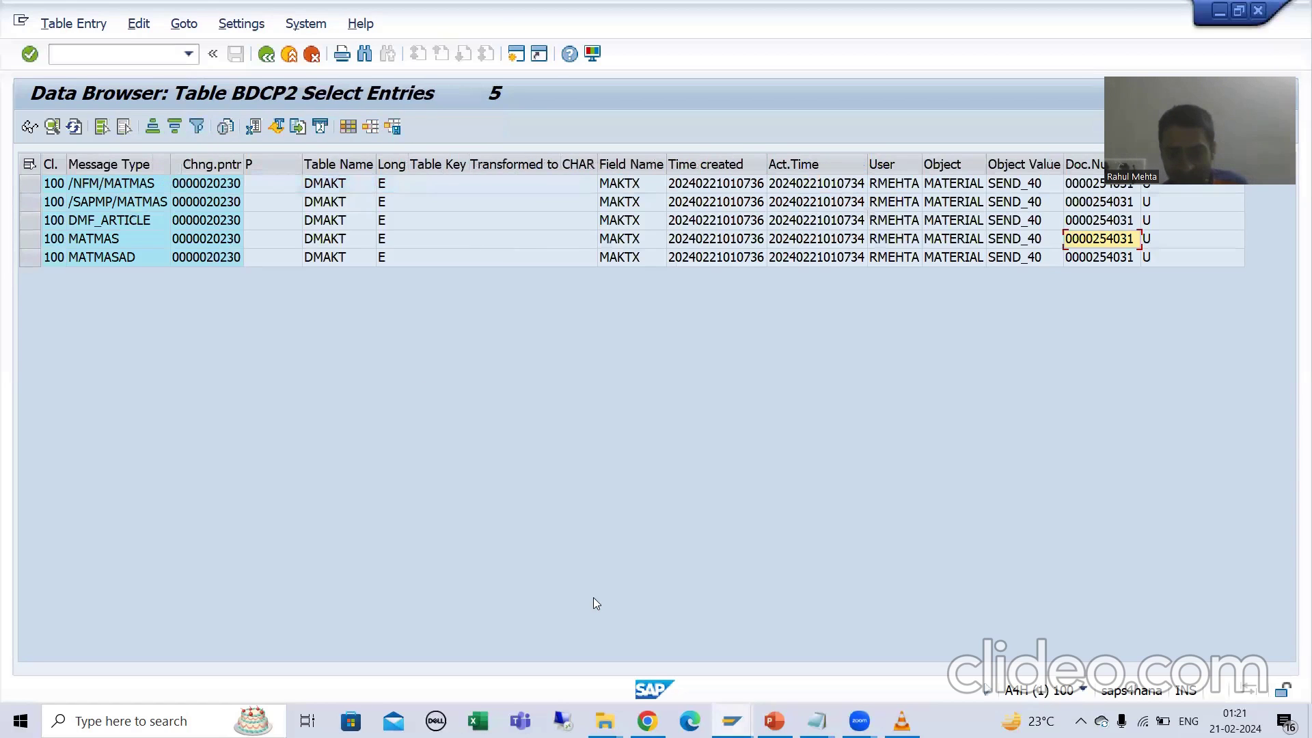
{"action": "key", "text": "alt+Tab"}
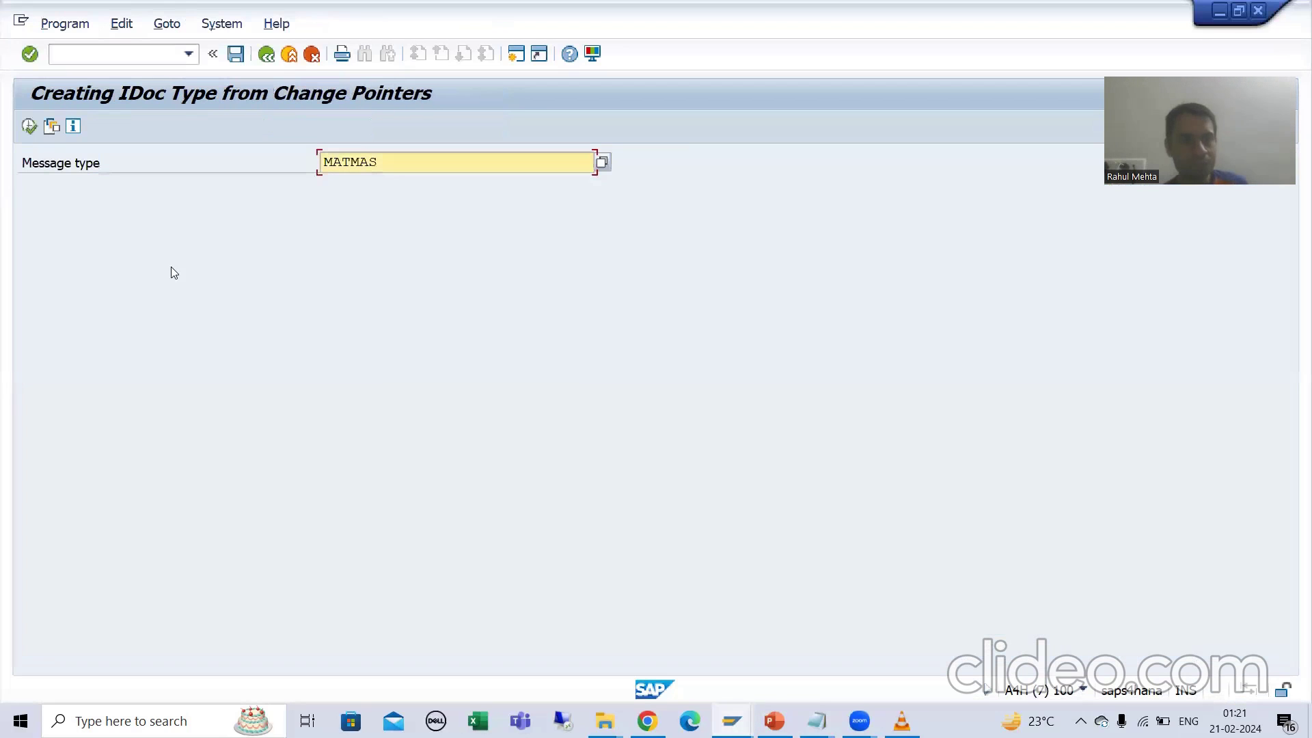
{"action": "left_click", "coordinate": [32, 130]}
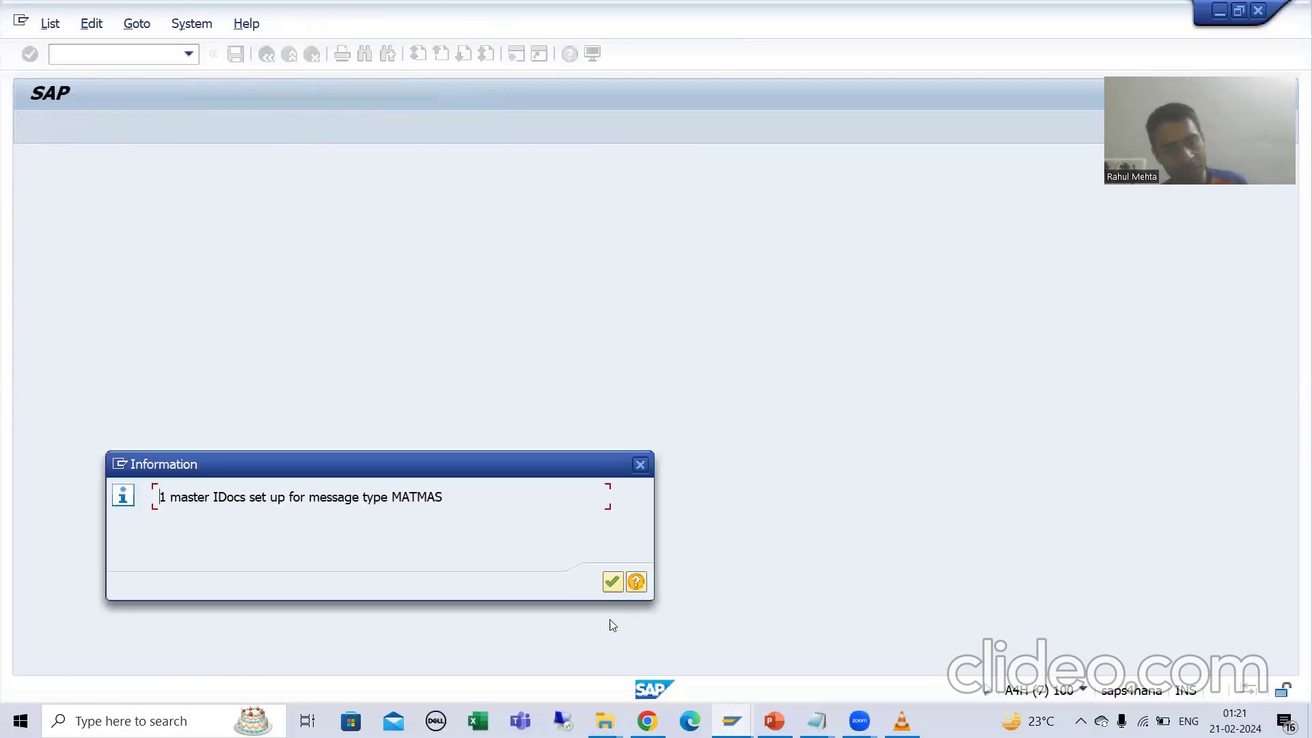
{"action": "left_click", "coordinate": [605, 580]}
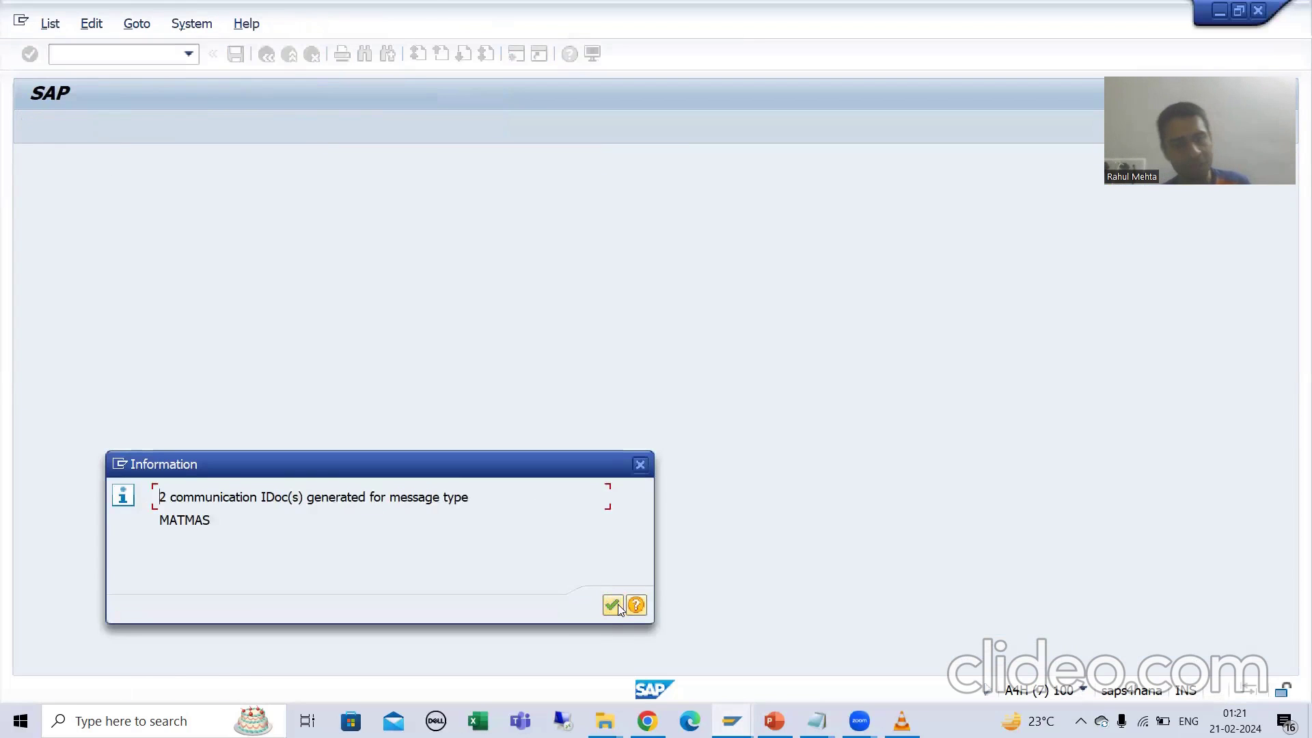
{"action": "left_click", "coordinate": [612, 604]}
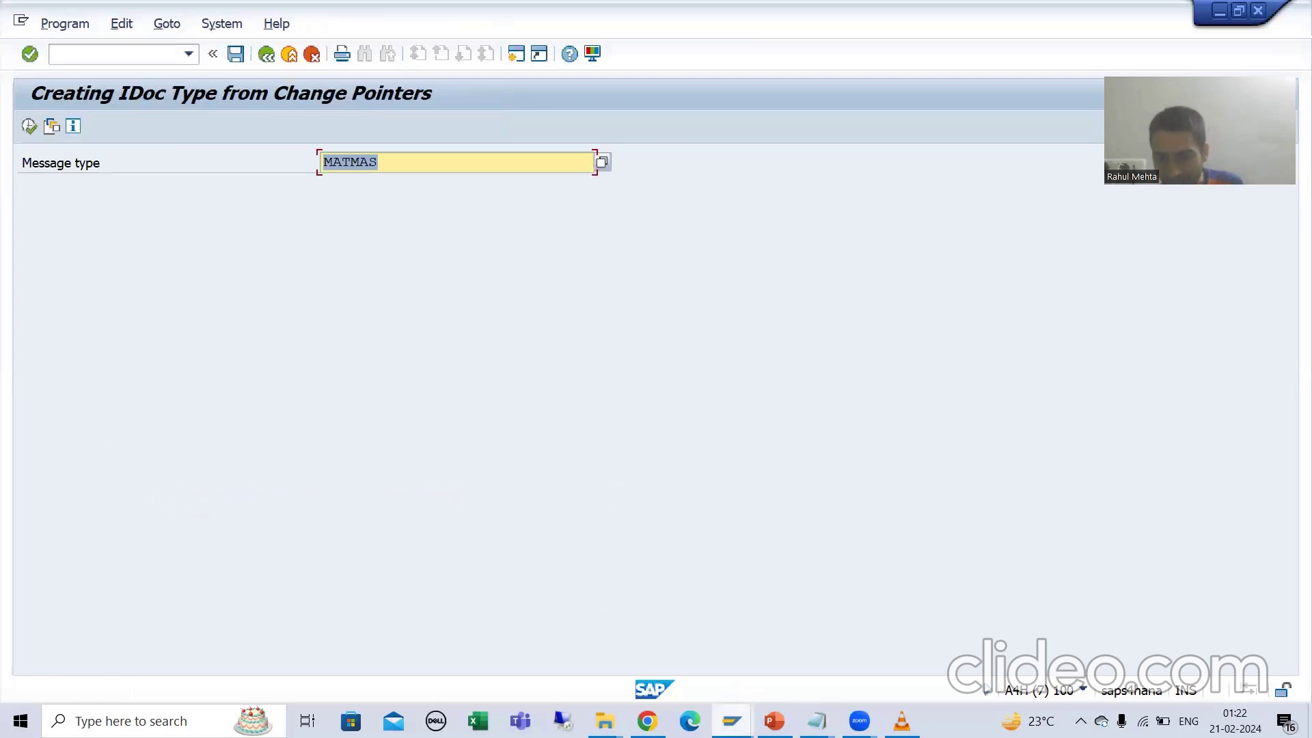
Refresh the BDCP2 entries and select the MATMAS row to check its processing indicator
{"action": "mouse_move", "coordinate": [732, 721]}
{"action": "left_click", "coordinate": [376, 639]}
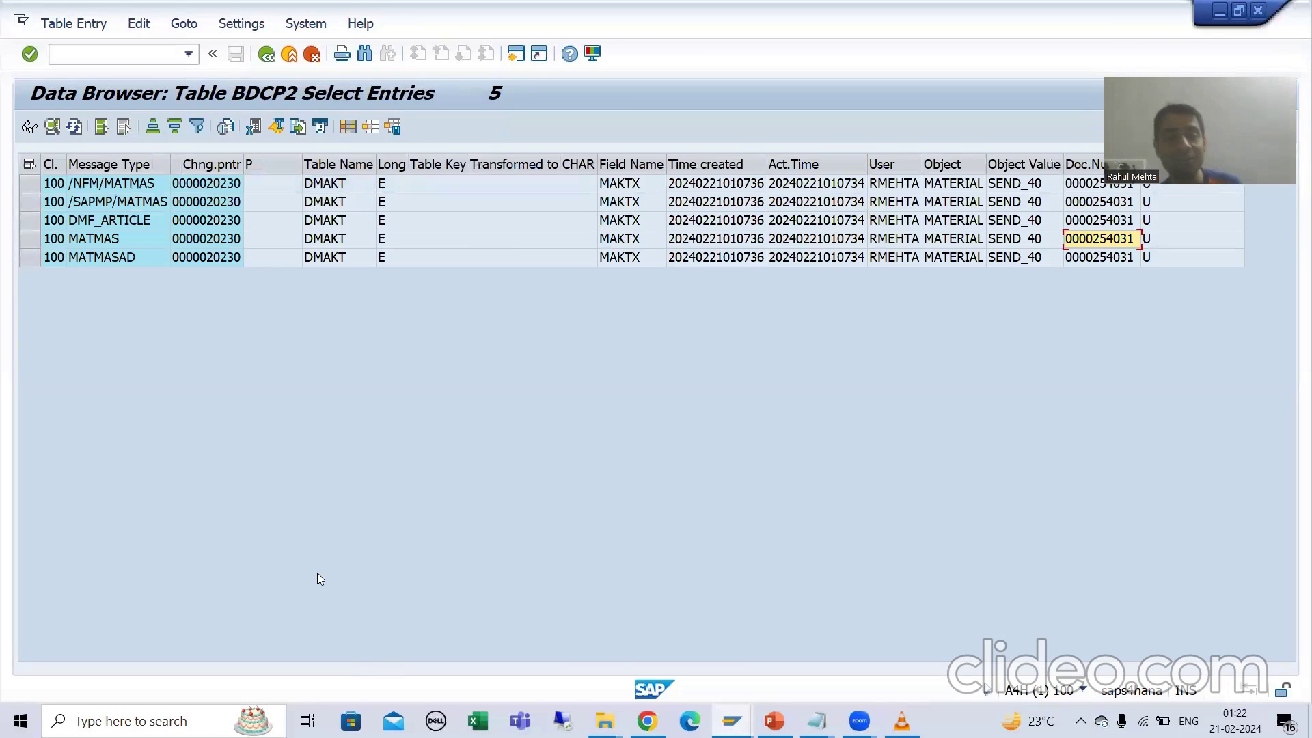
{"action": "left_click", "coordinate": [74, 127]}
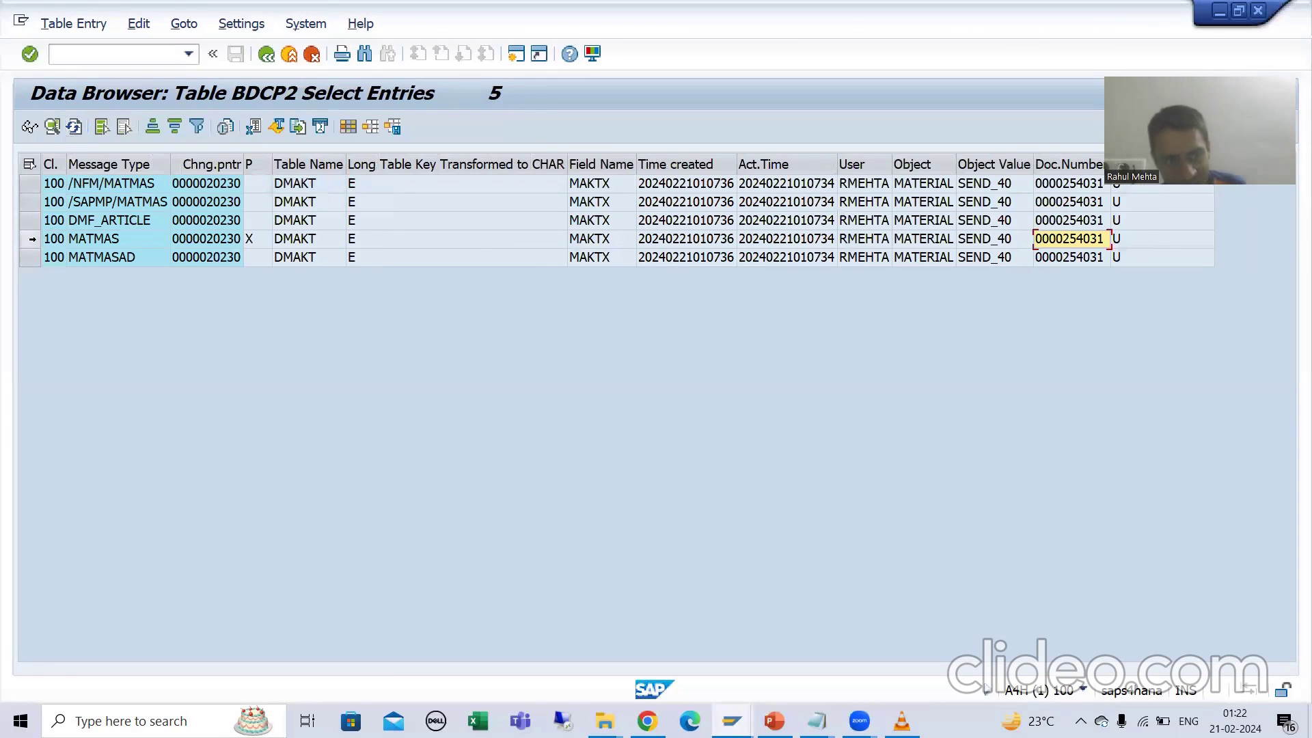
{"action": "left_click", "coordinate": [29, 240]}
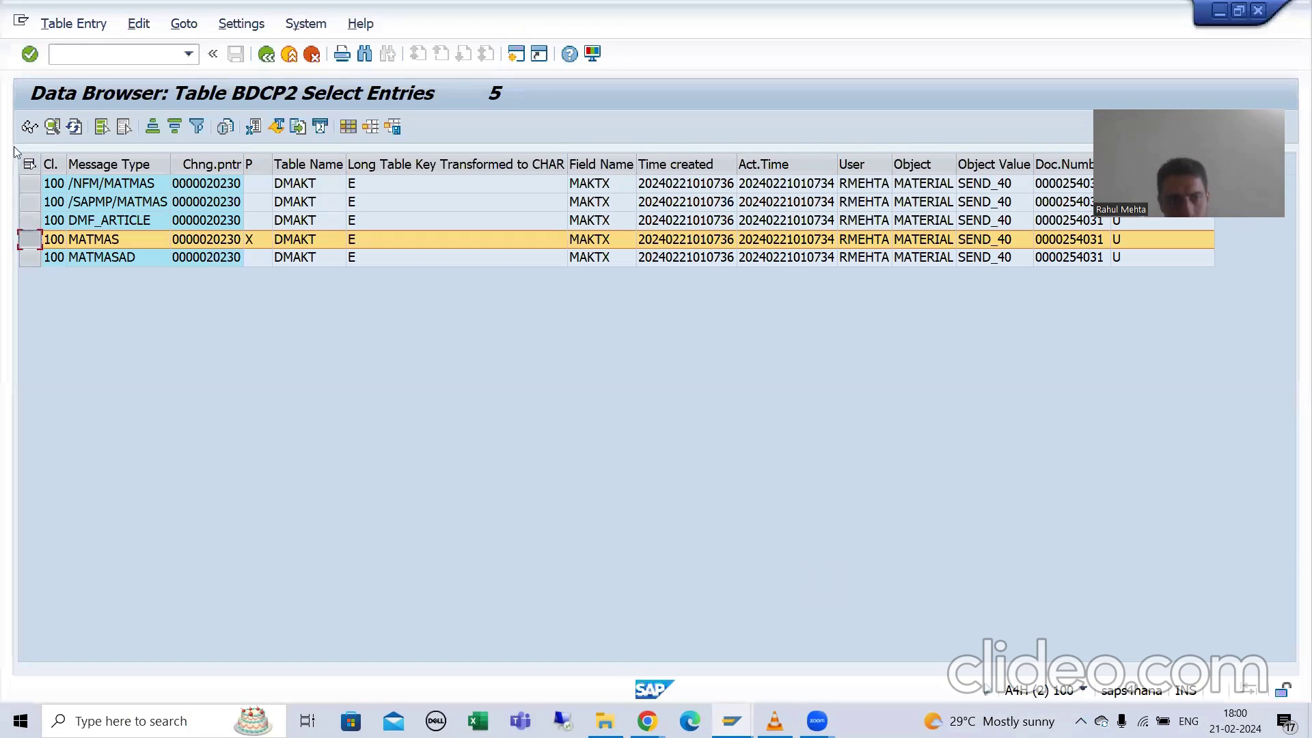
Open the WE02 IDoc list in a new session and list the IDocs for partner port A000000016
{"action": "left_click", "coordinate": [70, 54]}
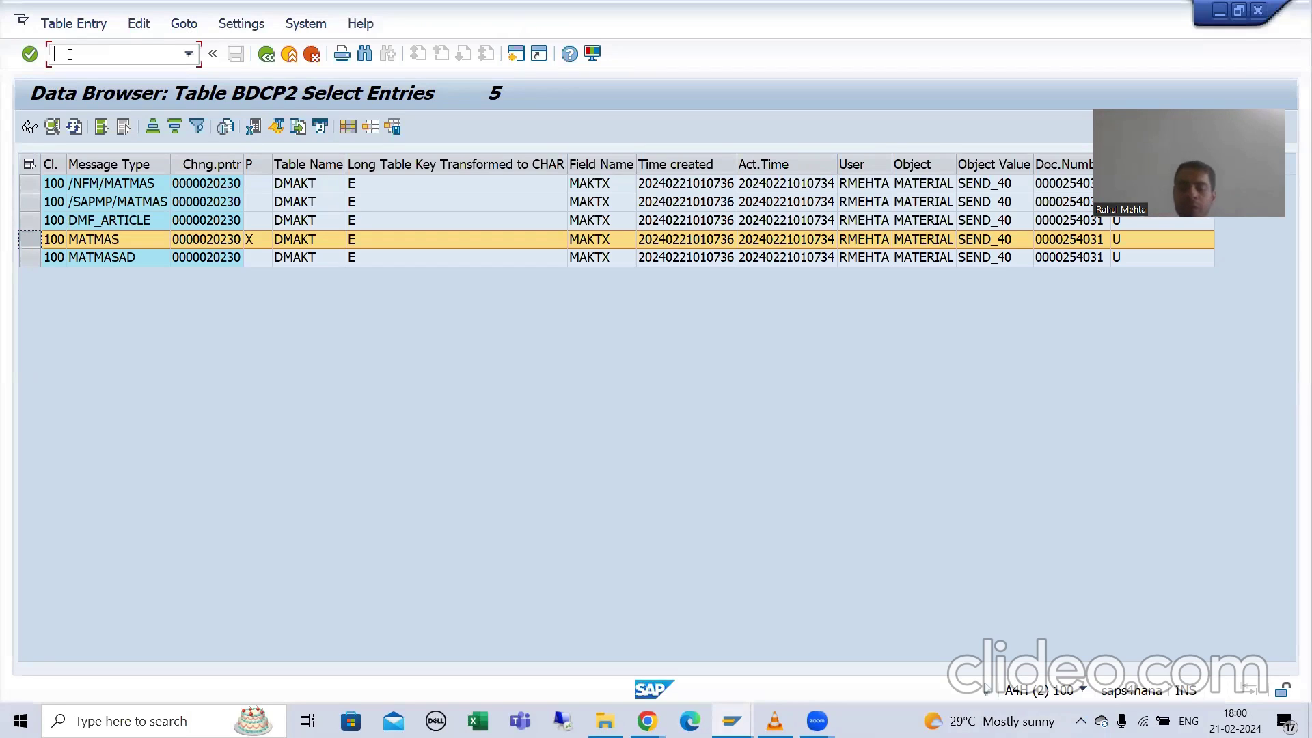
{"action": "type", "text": "/owe02"}
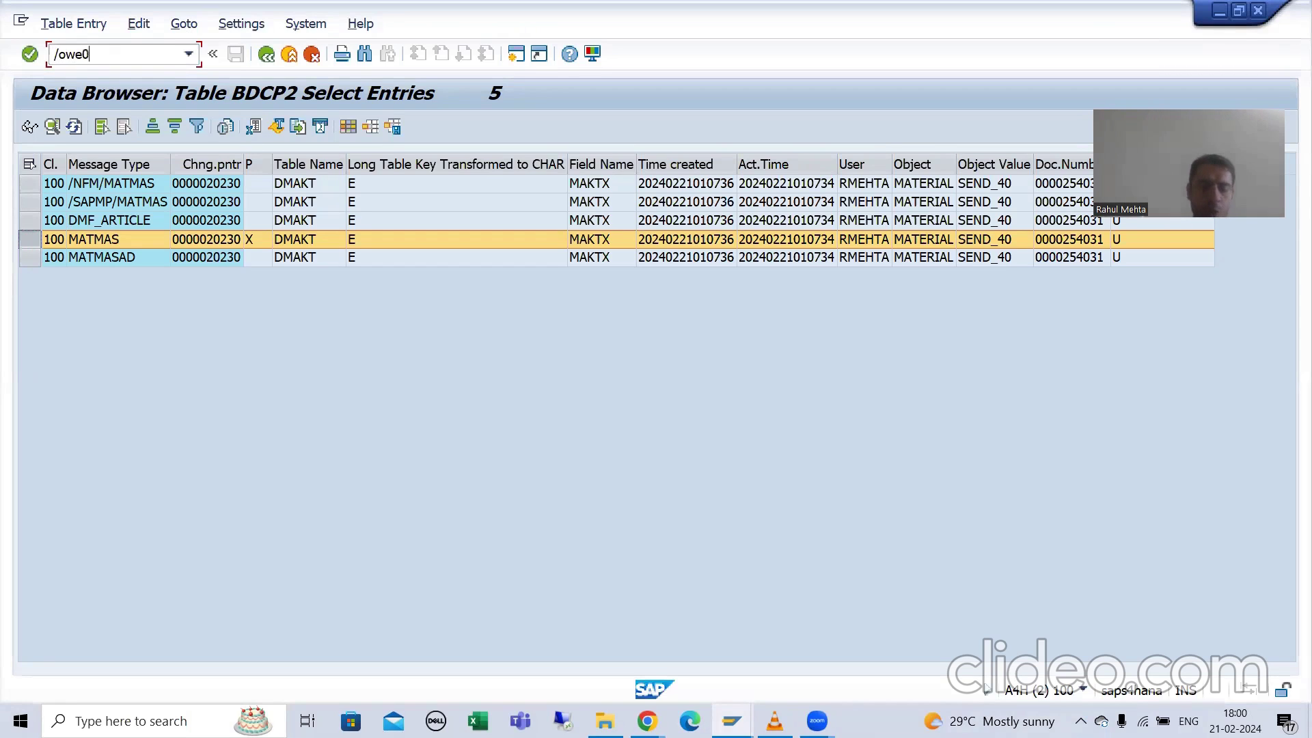
{"action": "key", "text": "Return"}
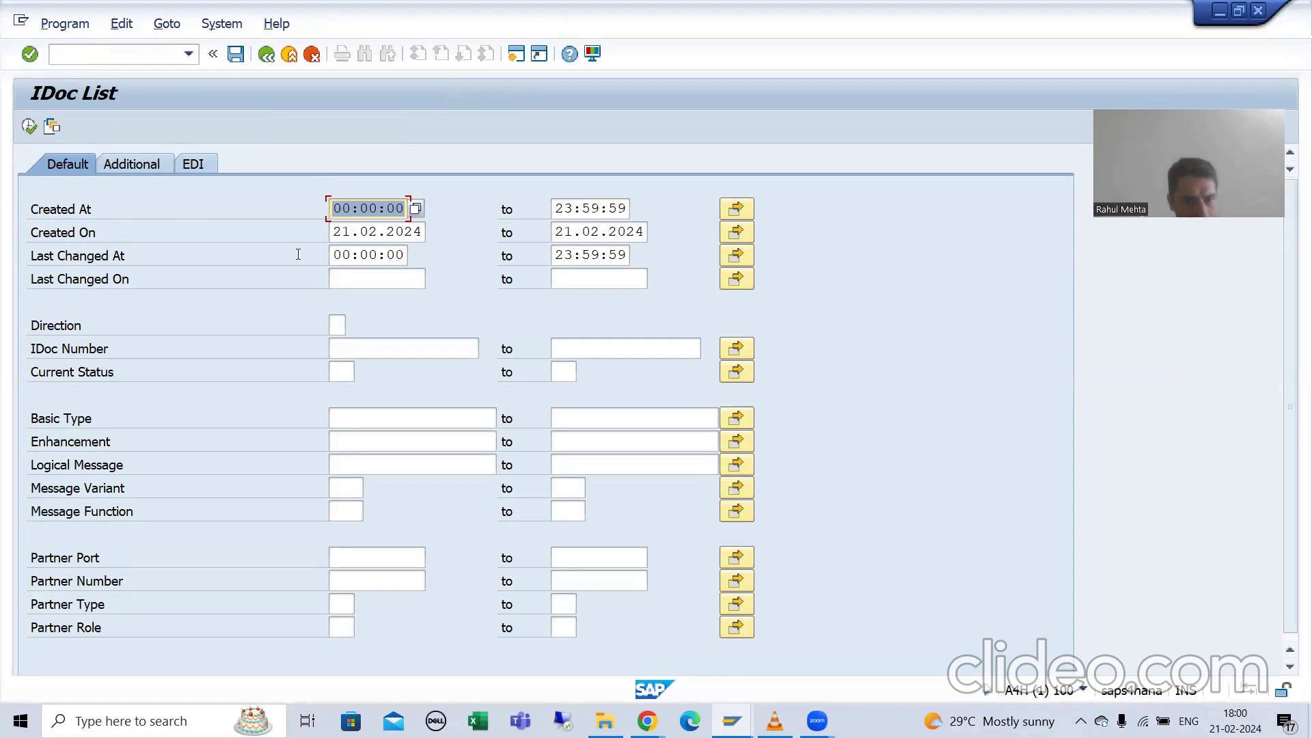
{"action": "key", "text": "Down"}
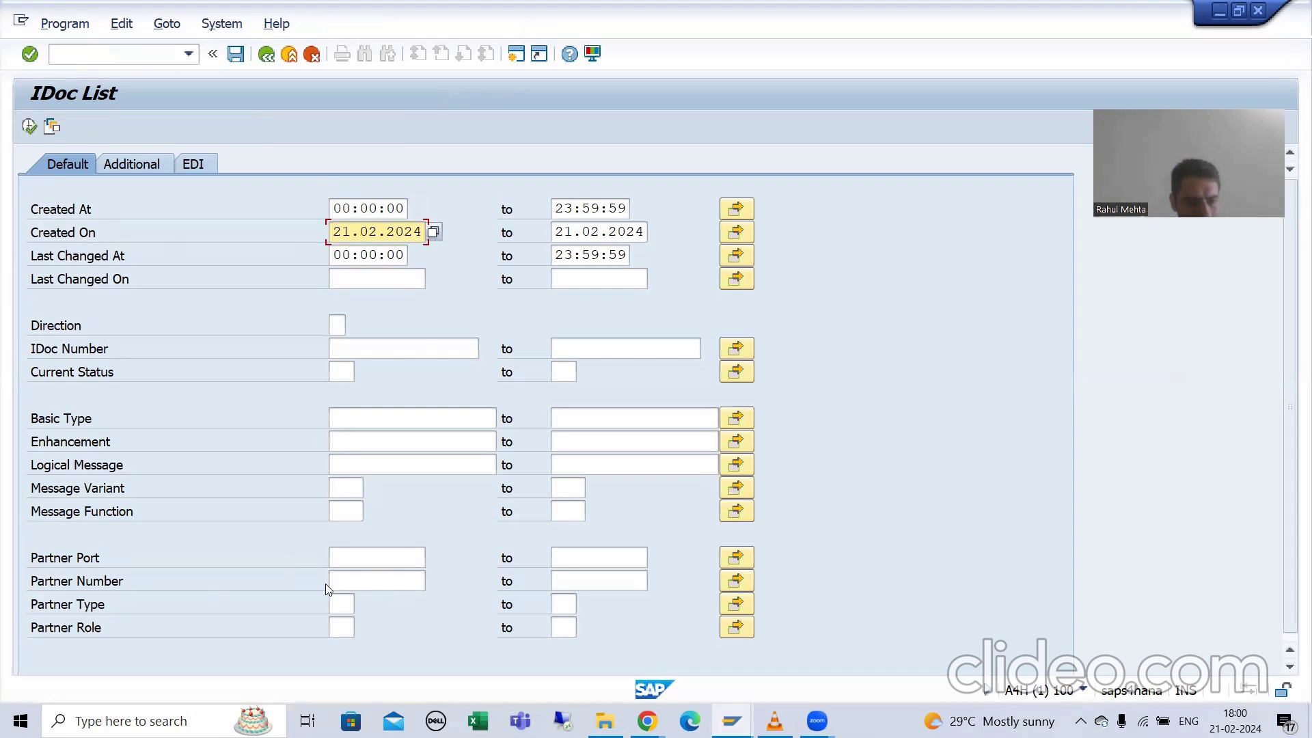
{"action": "left_click", "coordinate": [362, 558]}
{"action": "left_click", "coordinate": [432, 556]}
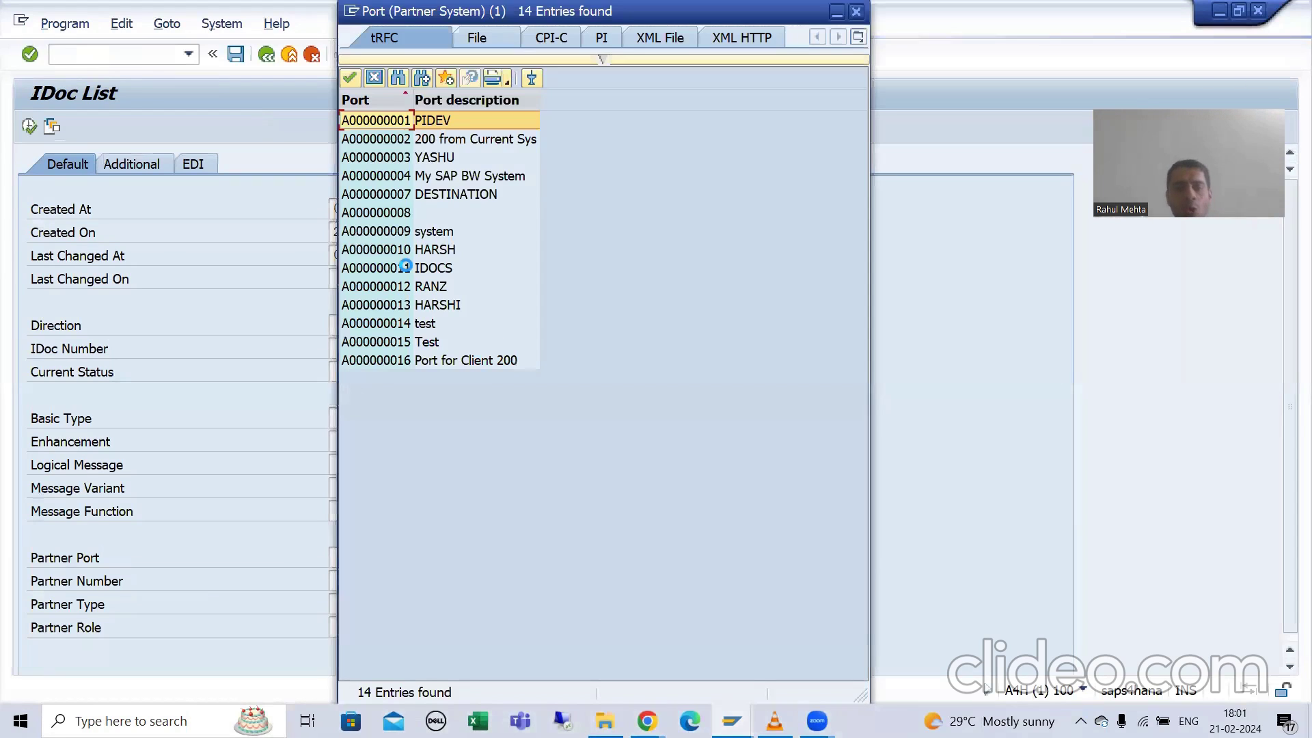
{"action": "left_click", "coordinate": [387, 360]}
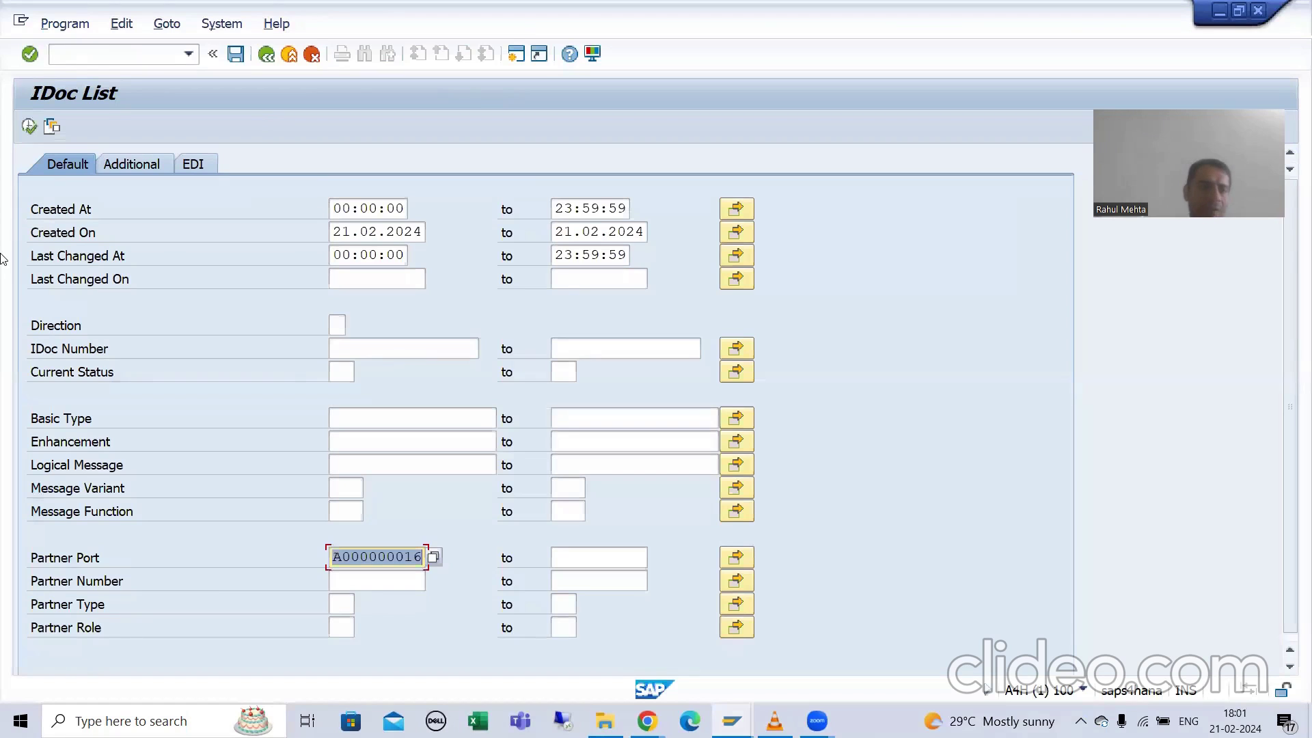
{"action": "left_click", "coordinate": [28, 127]}
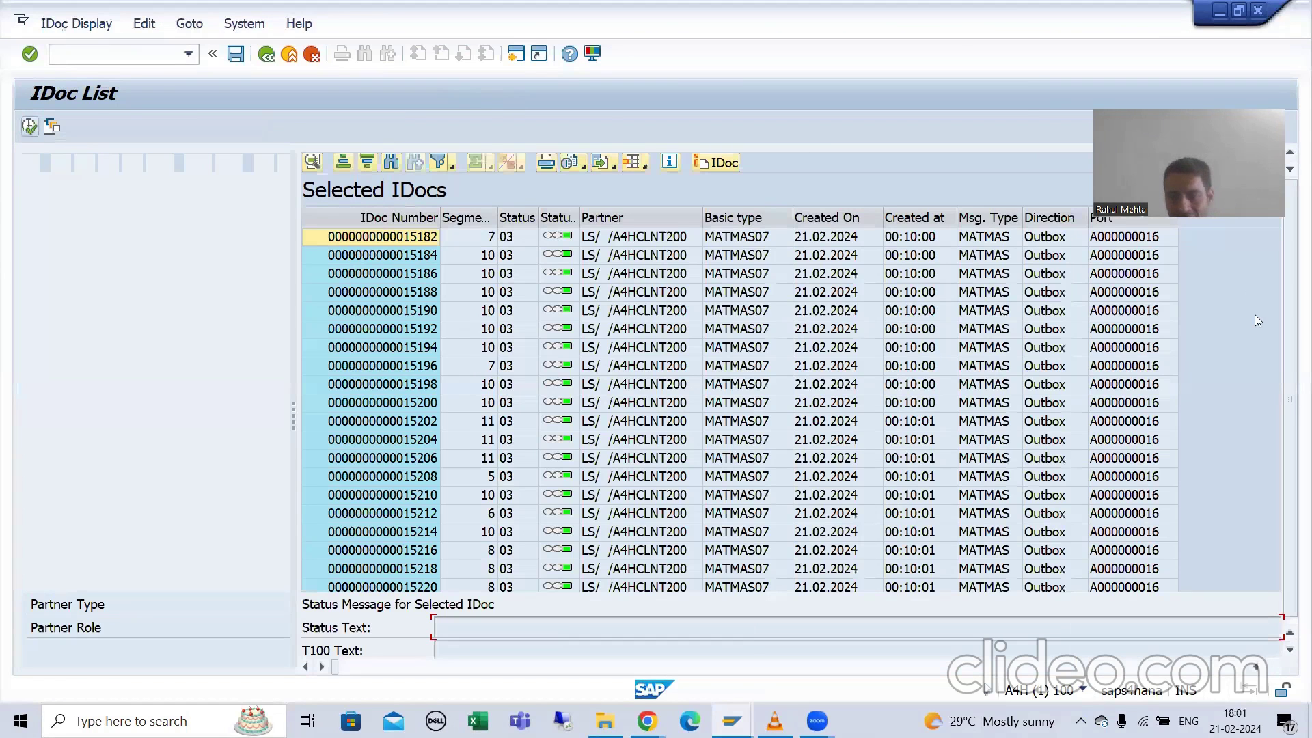
Find the most recent outbound MATMAS IDoc, created at 01:37:13, and display its details
{"action": "scroll", "coordinate": [1221, 443], "scroll_direction": "down", "scroll_amount": 10}
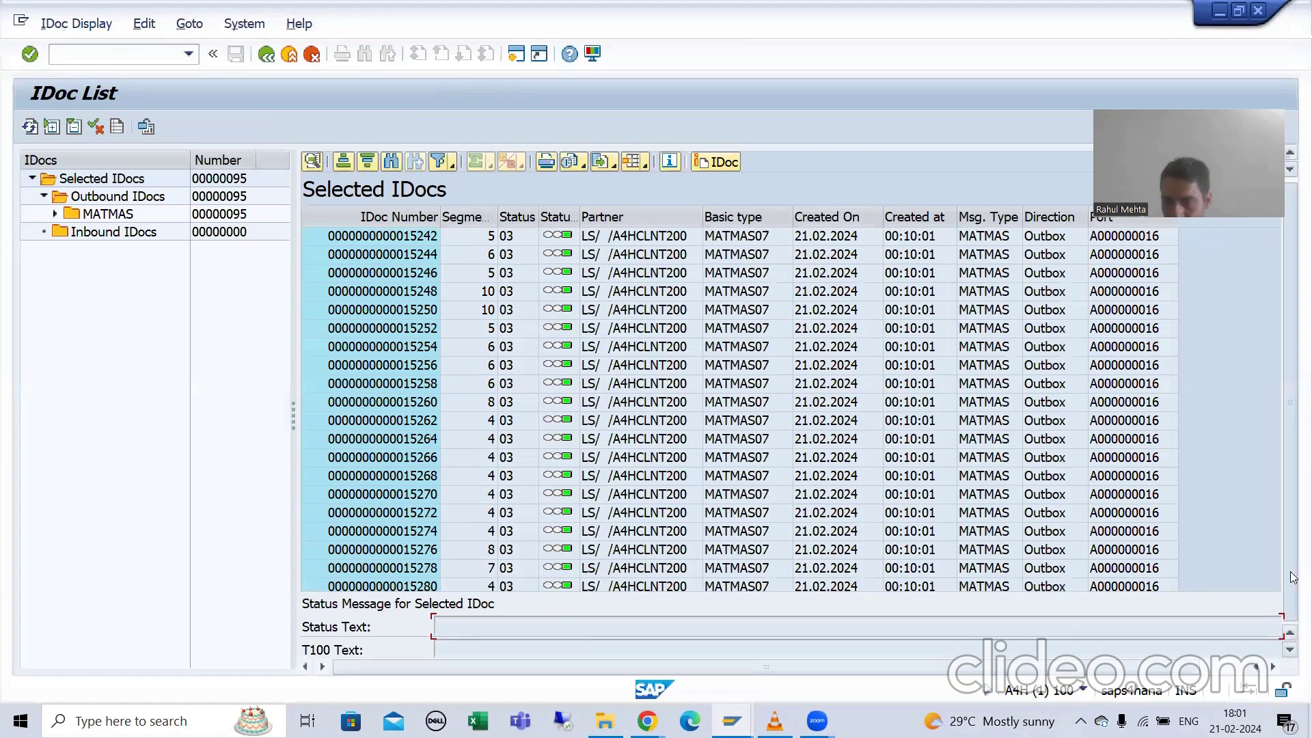
{"action": "scroll", "coordinate": [1240, 527], "scroll_direction": "down", "scroll_amount": 14}
{"action": "scroll", "coordinate": [1240, 524], "scroll_direction": "down", "scroll_amount": 2}
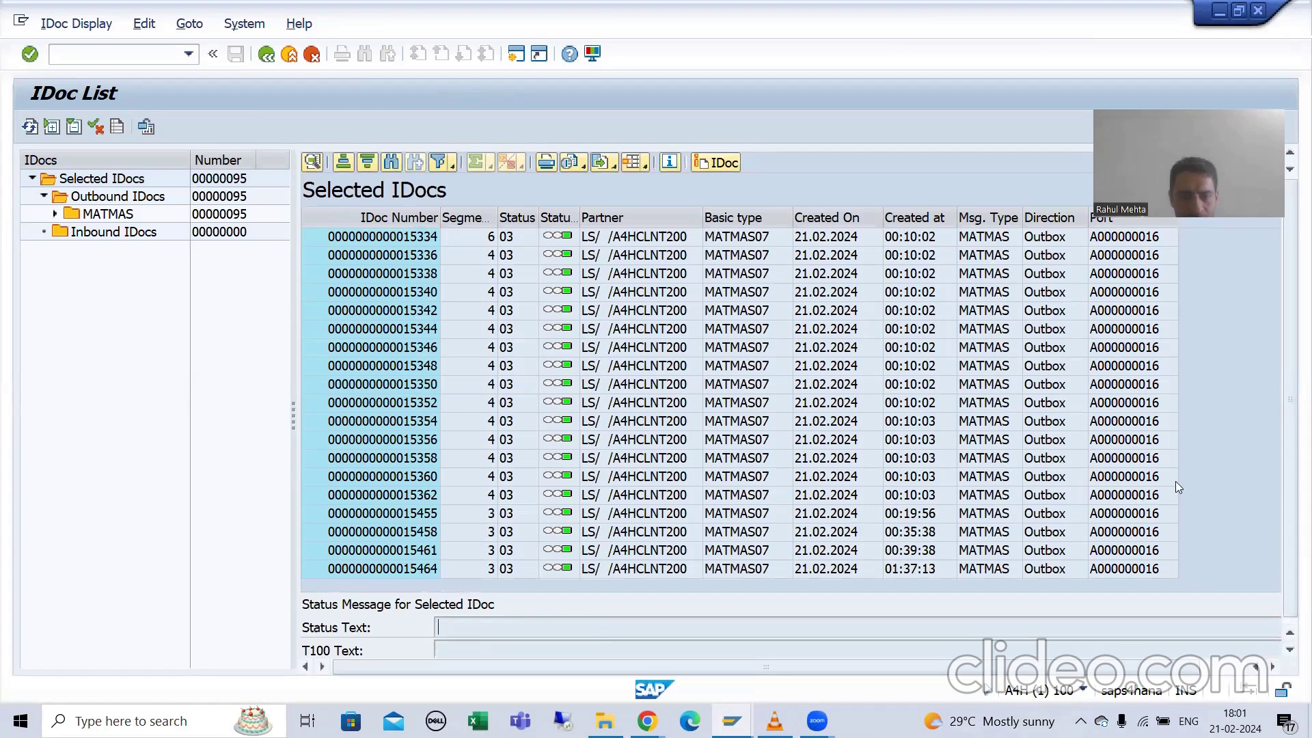
{"action": "left_click", "coordinate": [1133, 570]}
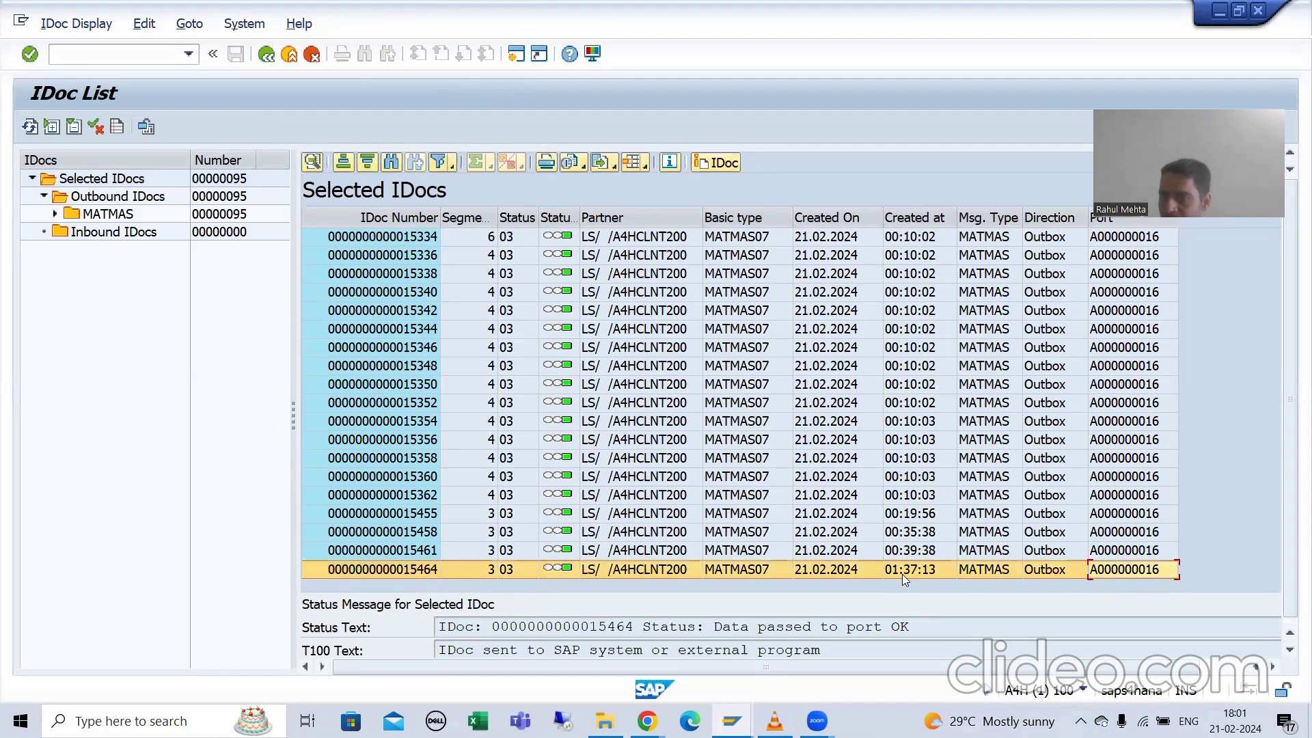
{"action": "double_click", "coordinate": [371, 569]}
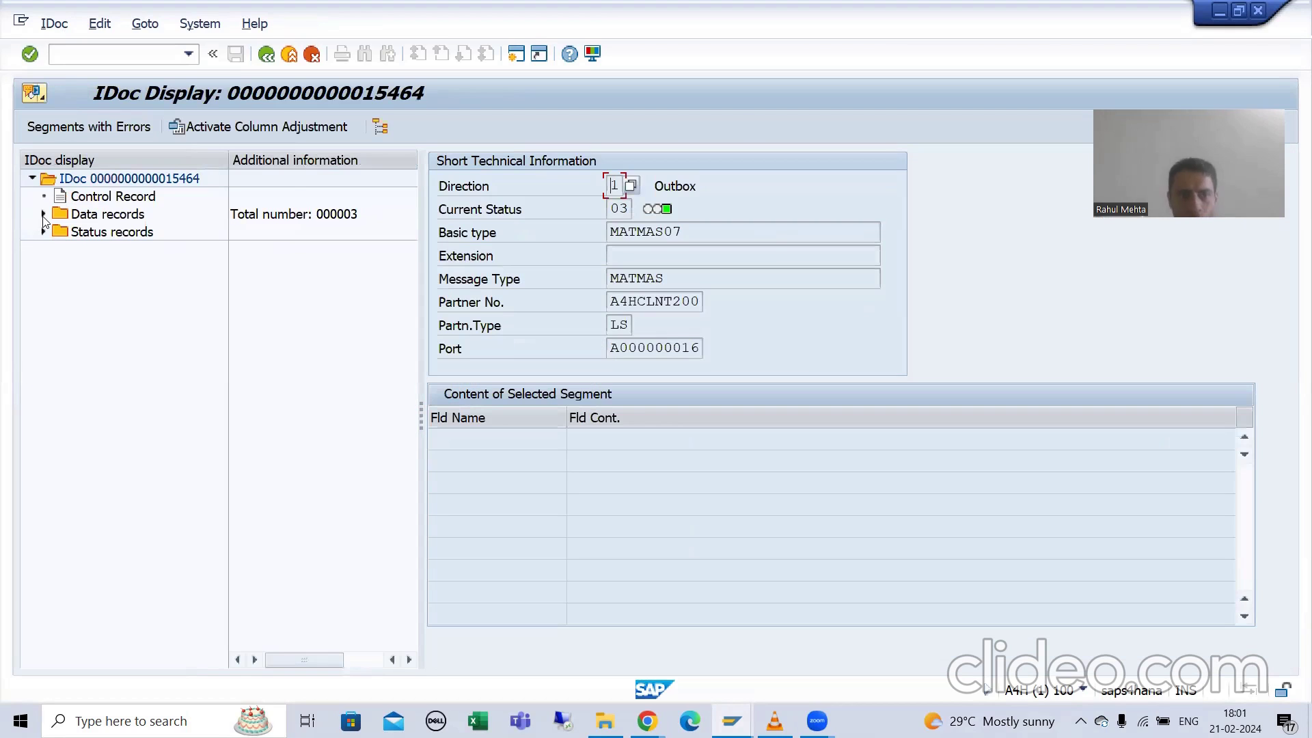
Examine the outbound IDoc's data records, checking MATNR in segment E1MARAM and MAKTX in segment E1MAKTM
{"action": "left_click", "coordinate": [43, 216]}
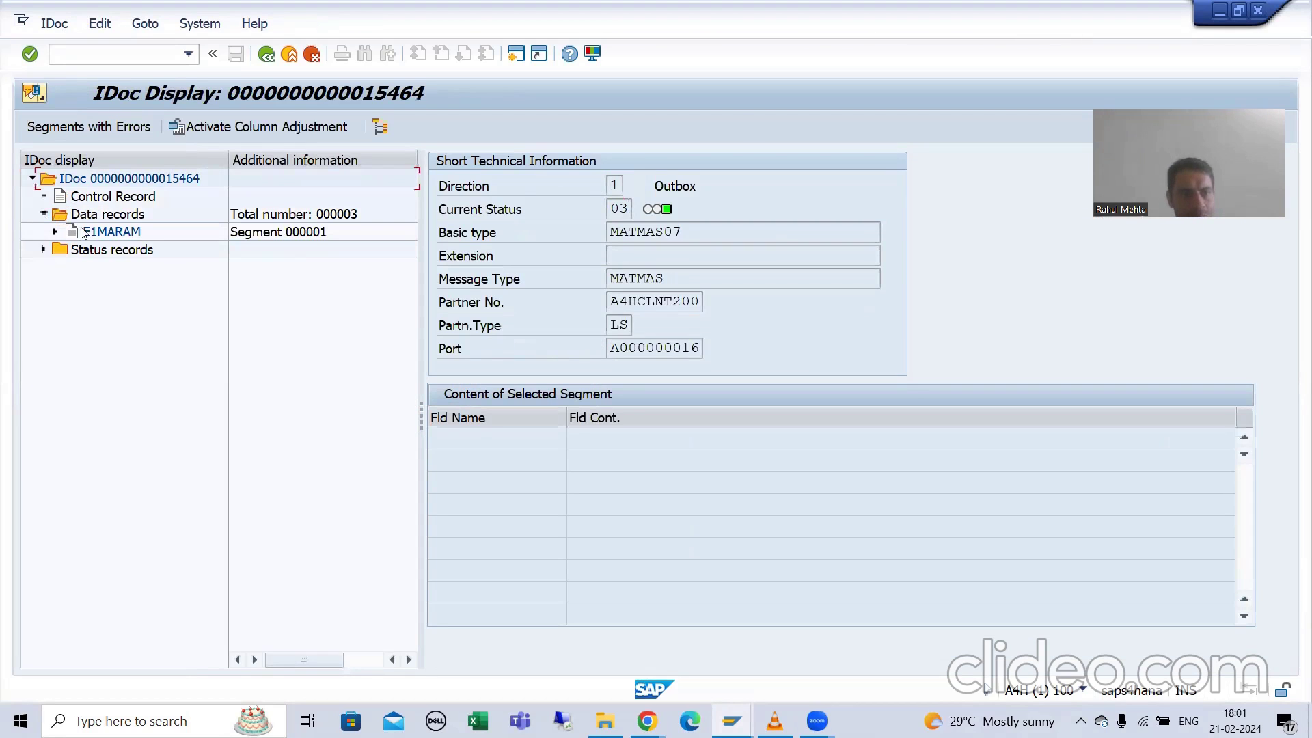
{"action": "left_click", "coordinate": [120, 233]}
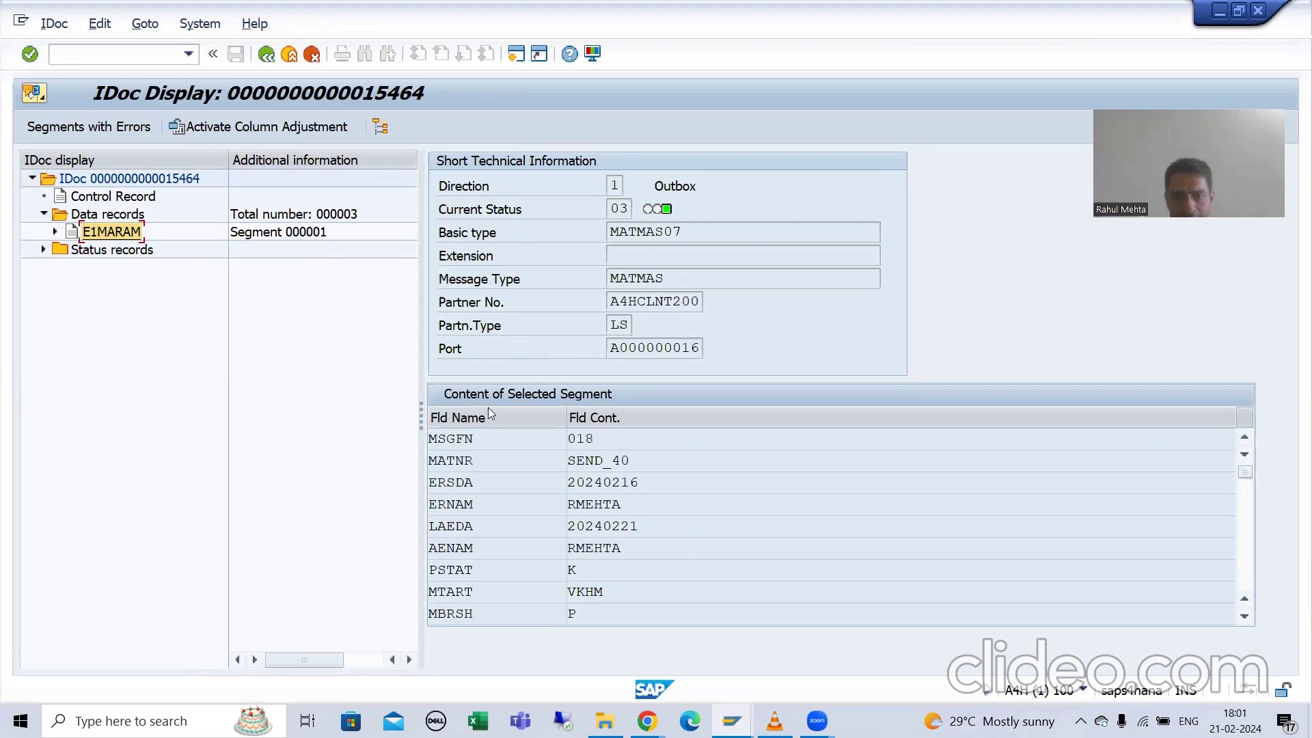
{"action": "left_click_drag", "start_coordinate": [666, 468], "coordinate": [536, 464]}
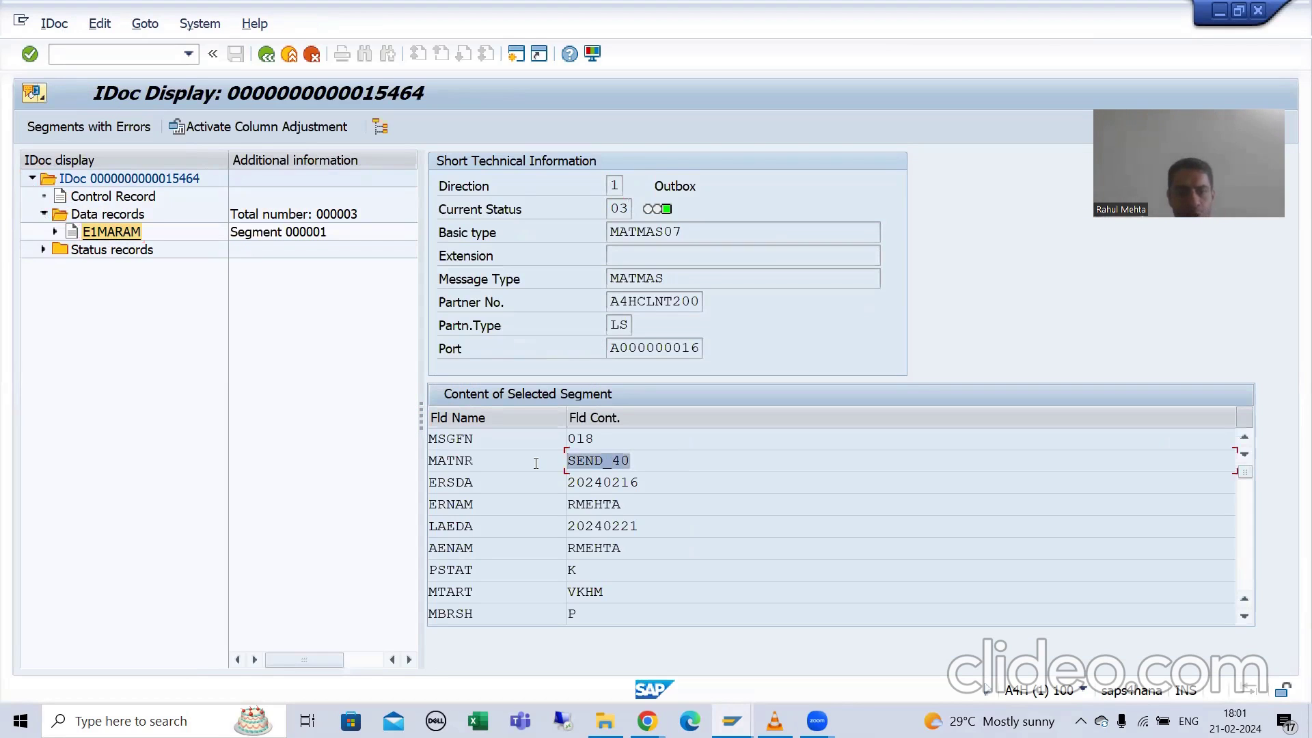
{"action": "left_click", "coordinate": [55, 232]}
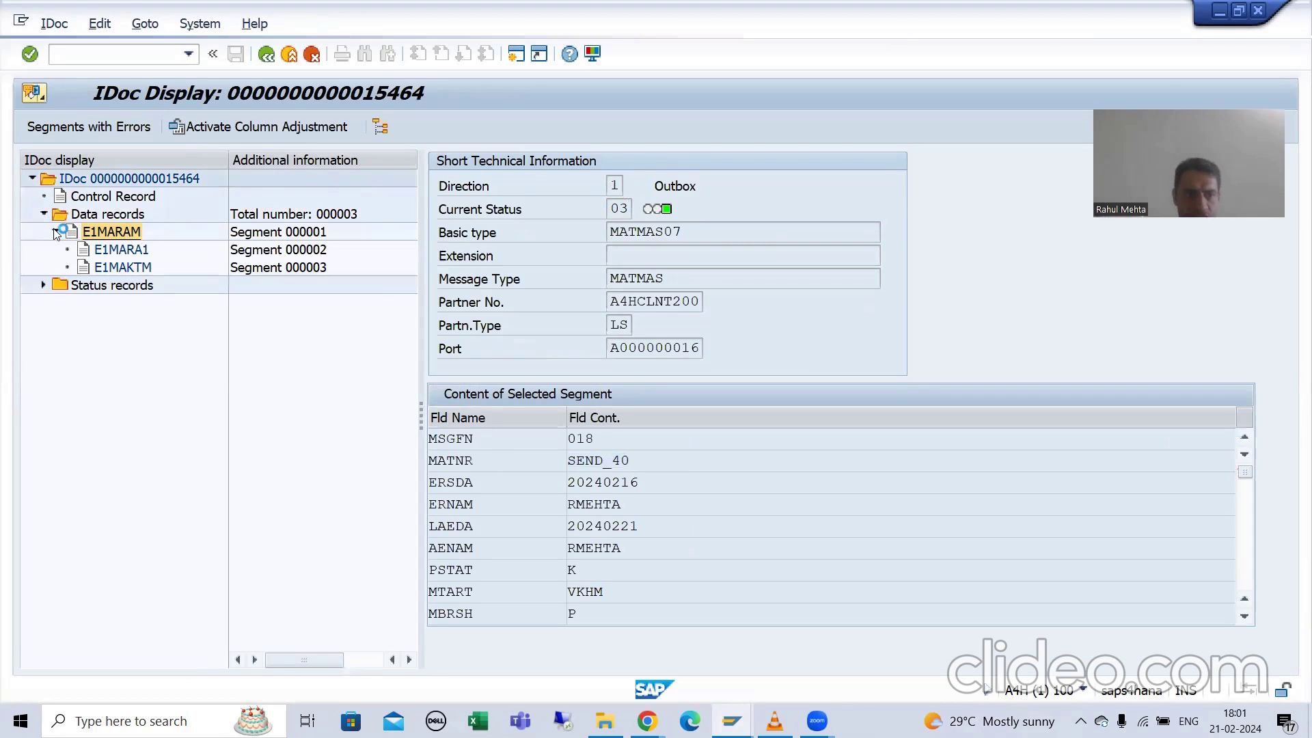
{"action": "left_click", "coordinate": [120, 268]}
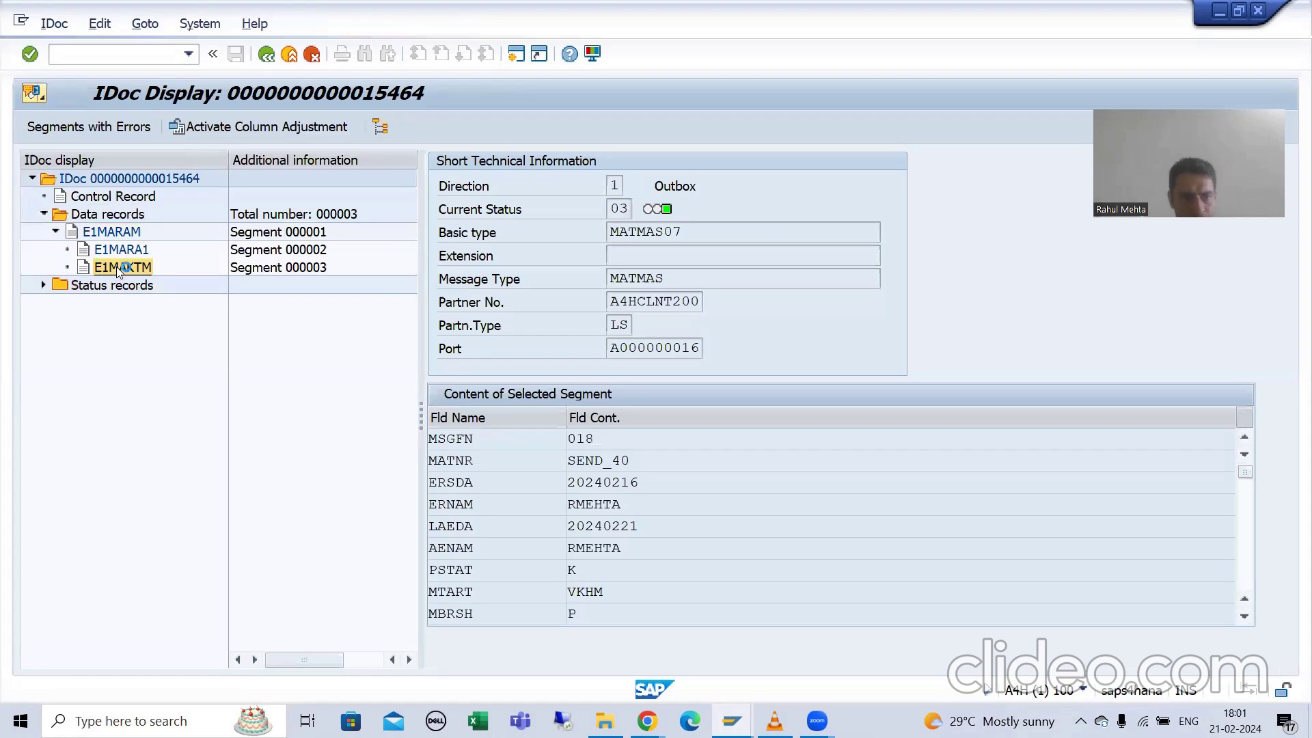
{"action": "double_click", "coordinate": [589, 479]}
{"action": "left_click", "coordinate": [551, 478]}
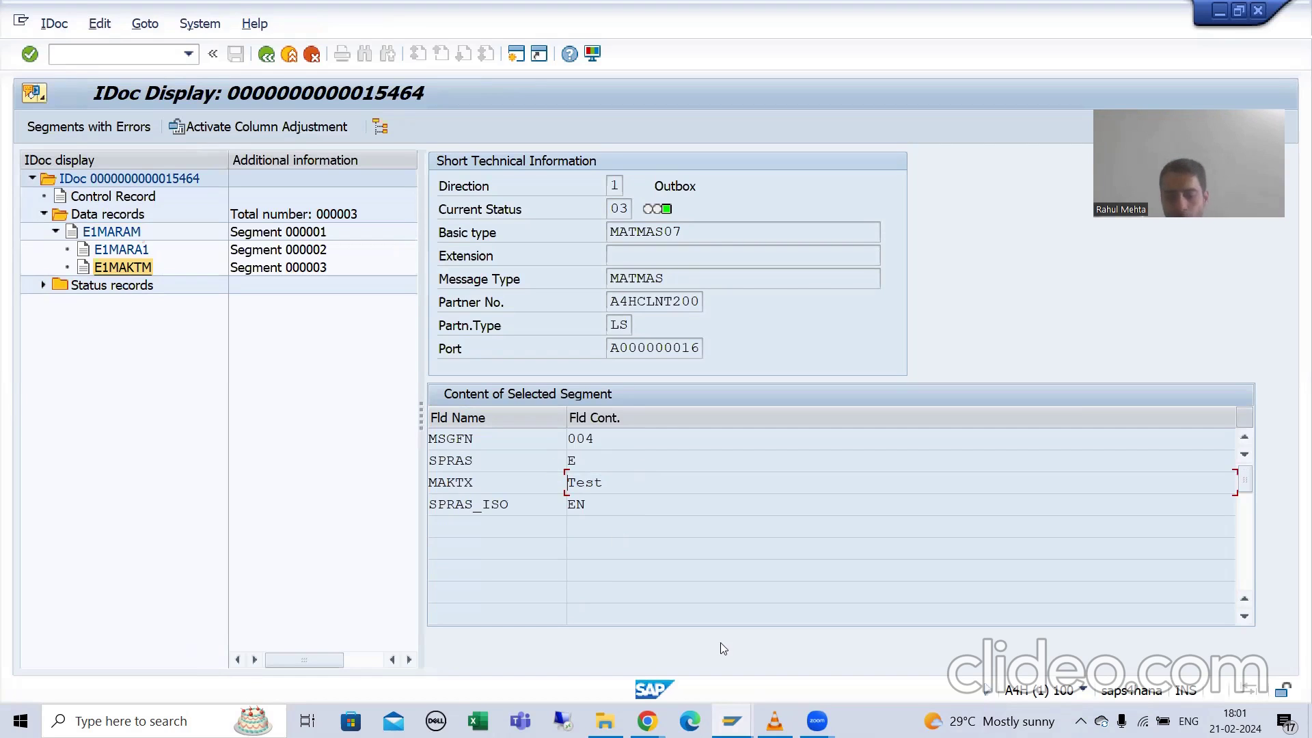
Switch to the client 200 session and list its IDocs with the default selection
{"action": "left_click", "coordinate": [731, 721]}
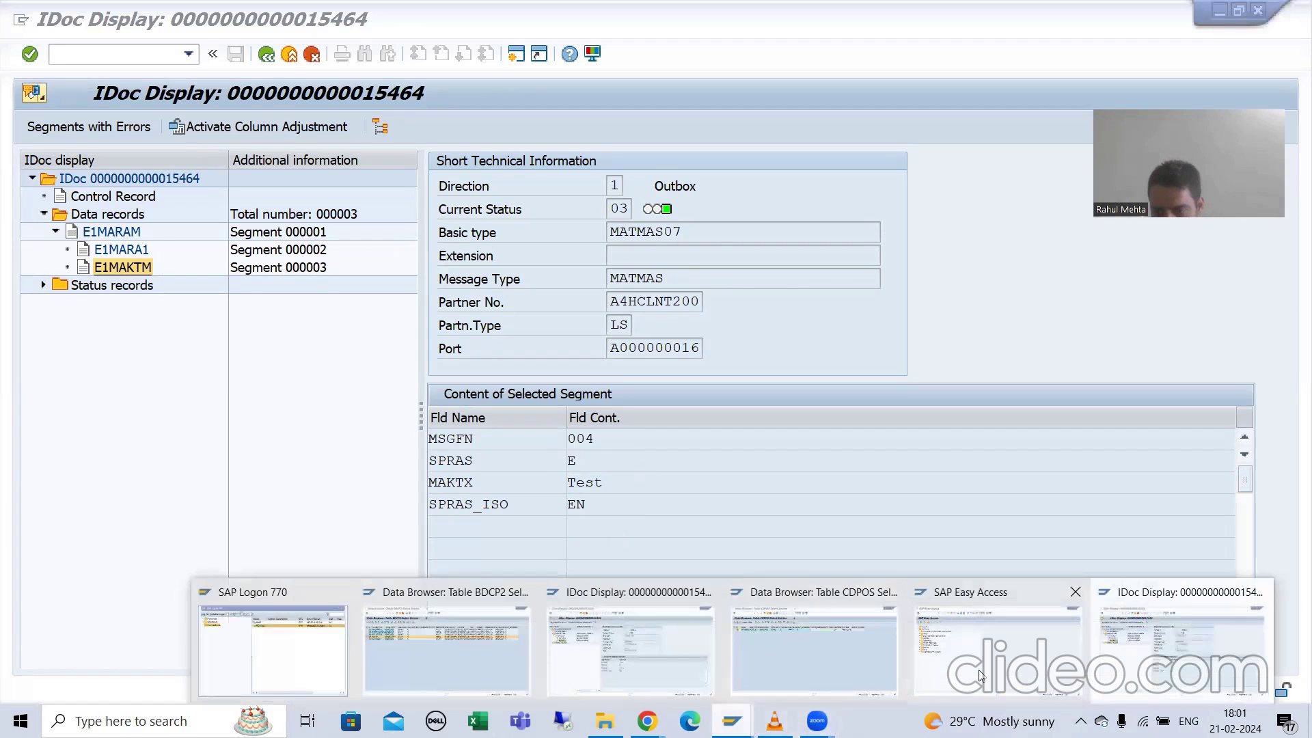
{"action": "left_click", "coordinate": [980, 675]}
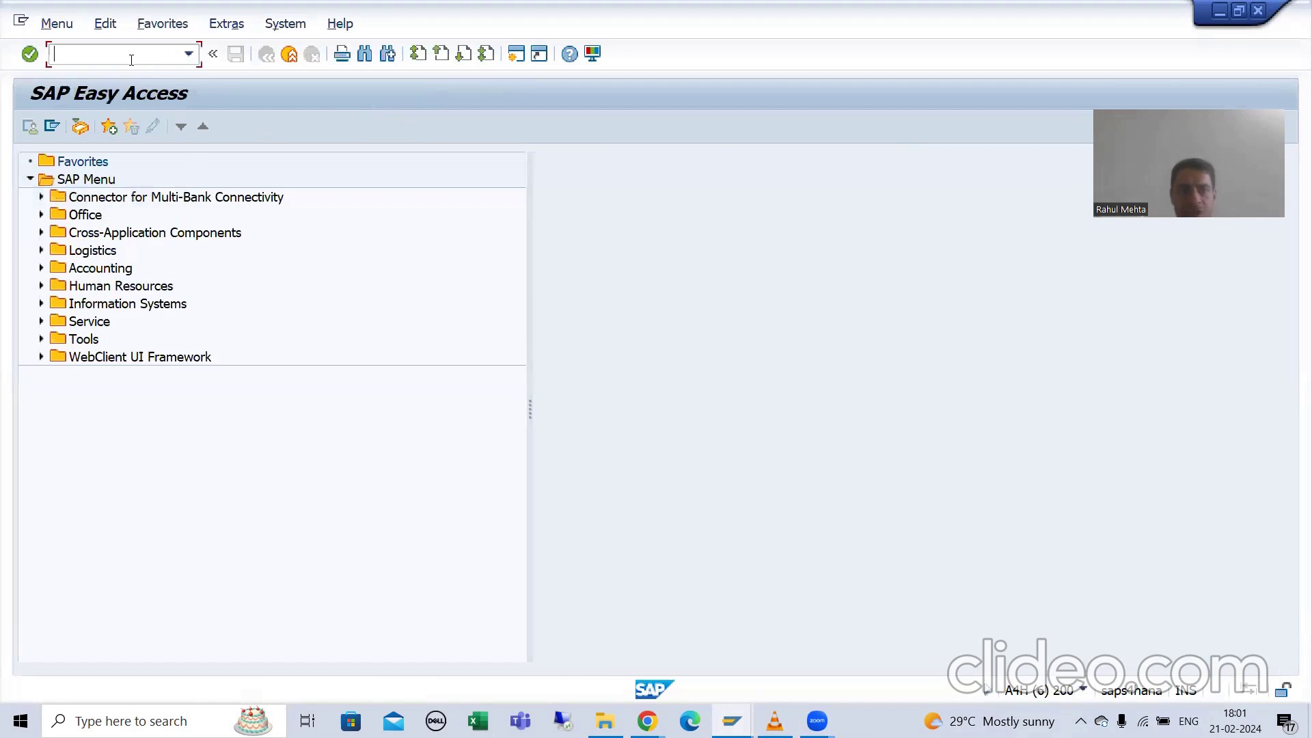
{"action": "type", "text": "se80"}
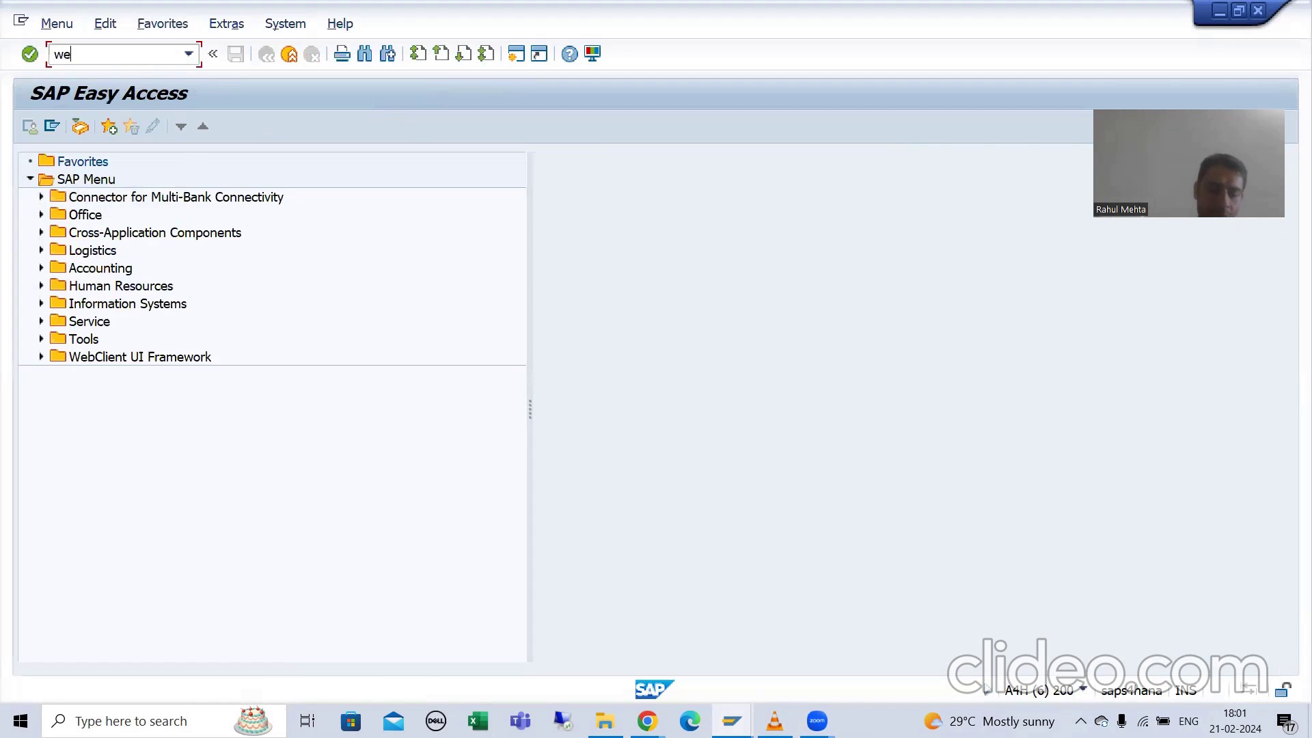
{"action": "key", "text": "Return"}
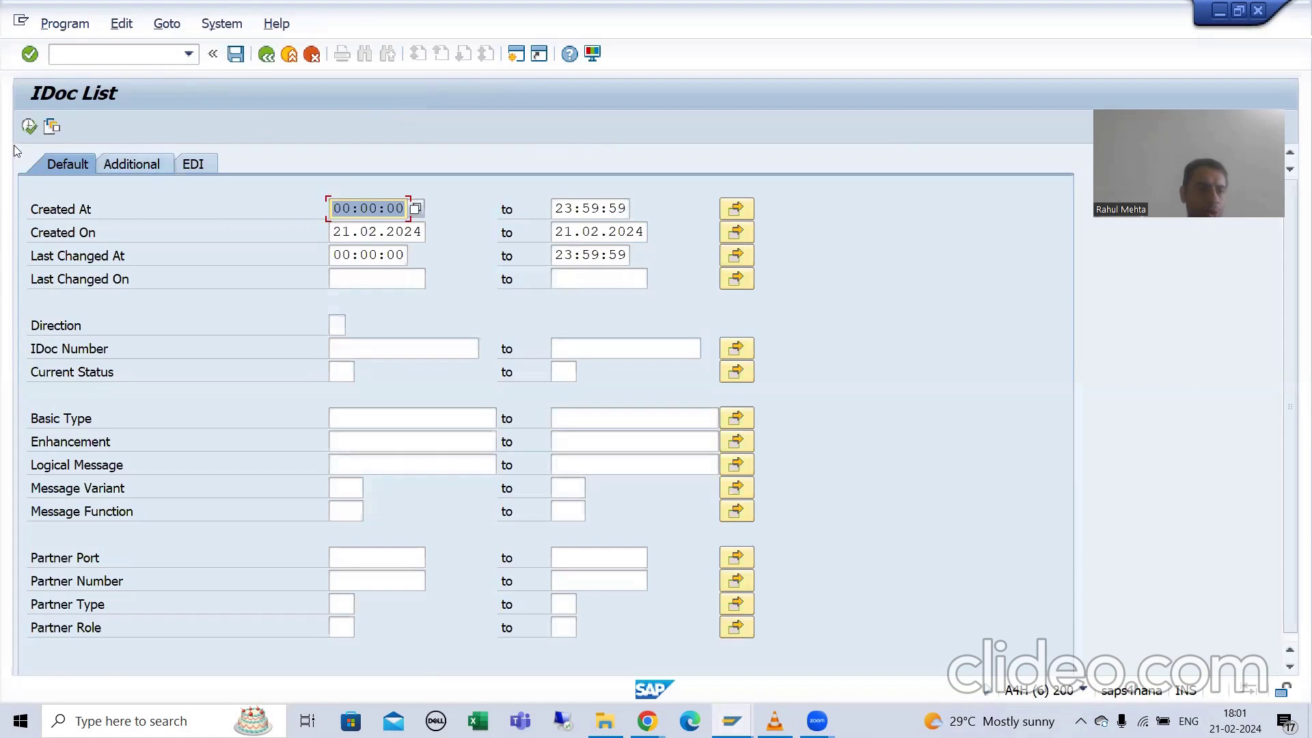
{"action": "left_click", "coordinate": [28, 127]}
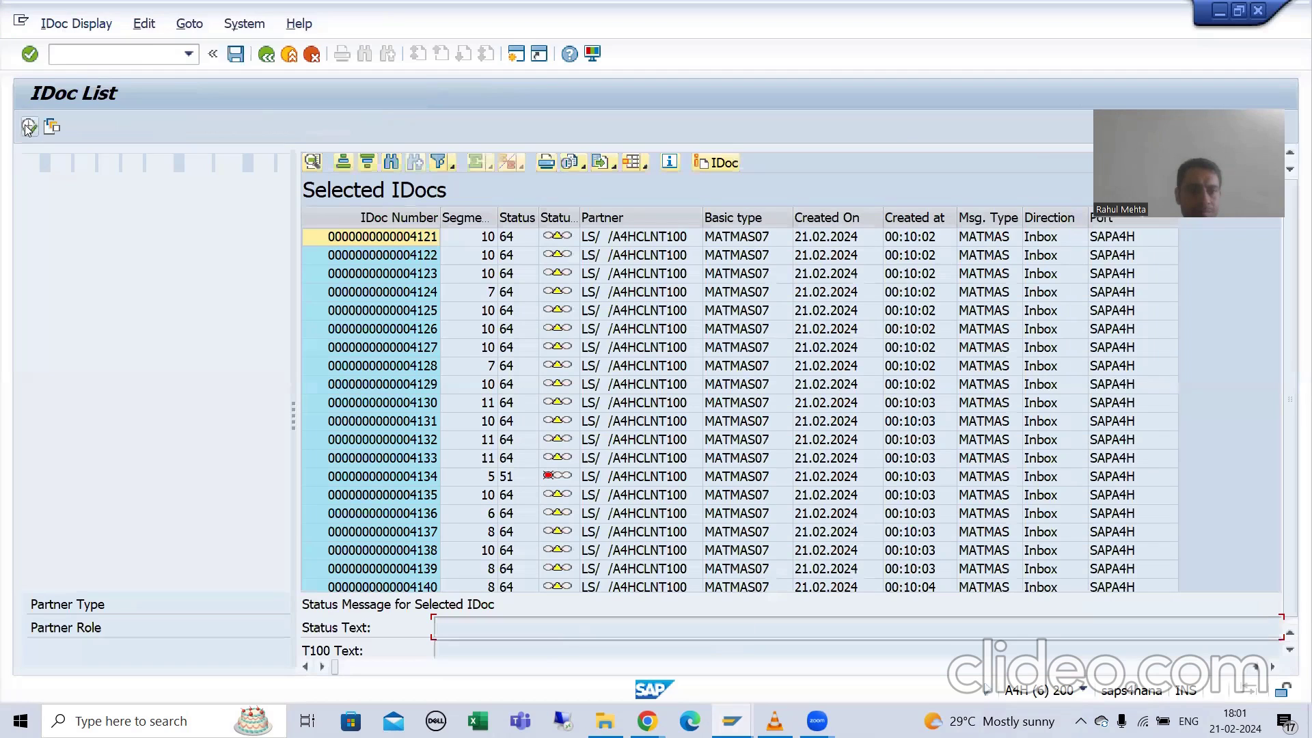
Find the most recent inbound MATMAS IDoc in client 200, created at 01:37:14, and display its details
{"action": "scroll", "coordinate": [1169, 468], "scroll_direction": "down", "scroll_amount": 10}
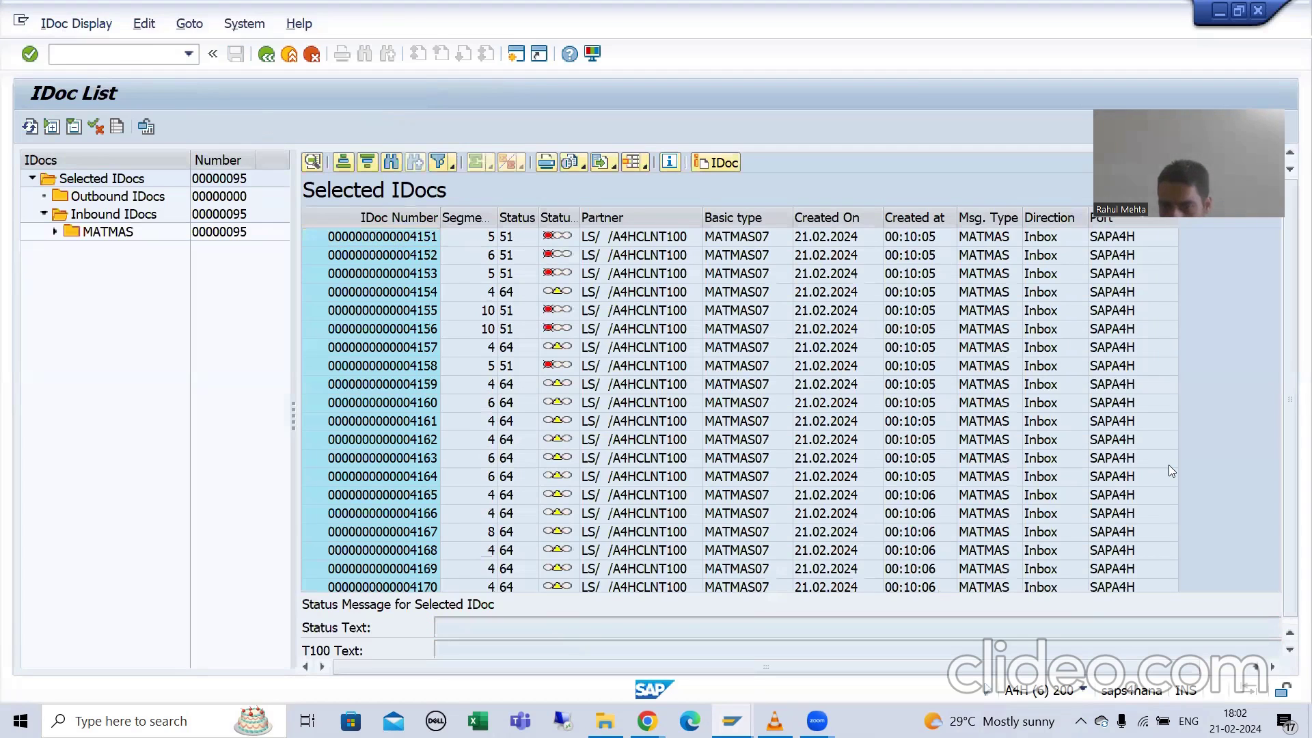
{"action": "scroll", "coordinate": [1169, 469], "scroll_direction": "down", "scroll_amount": 9}
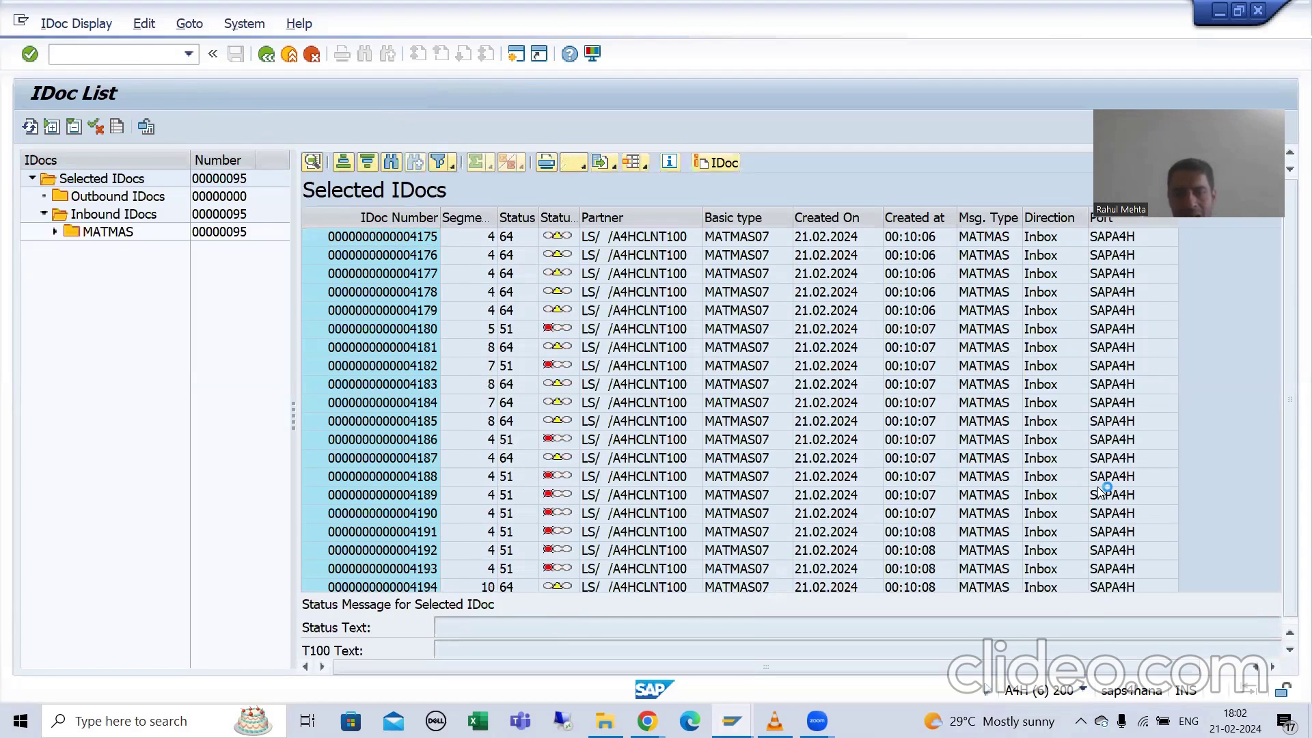
{"action": "scroll", "coordinate": [825, 485], "scroll_direction": "down", "scroll_amount": 7}
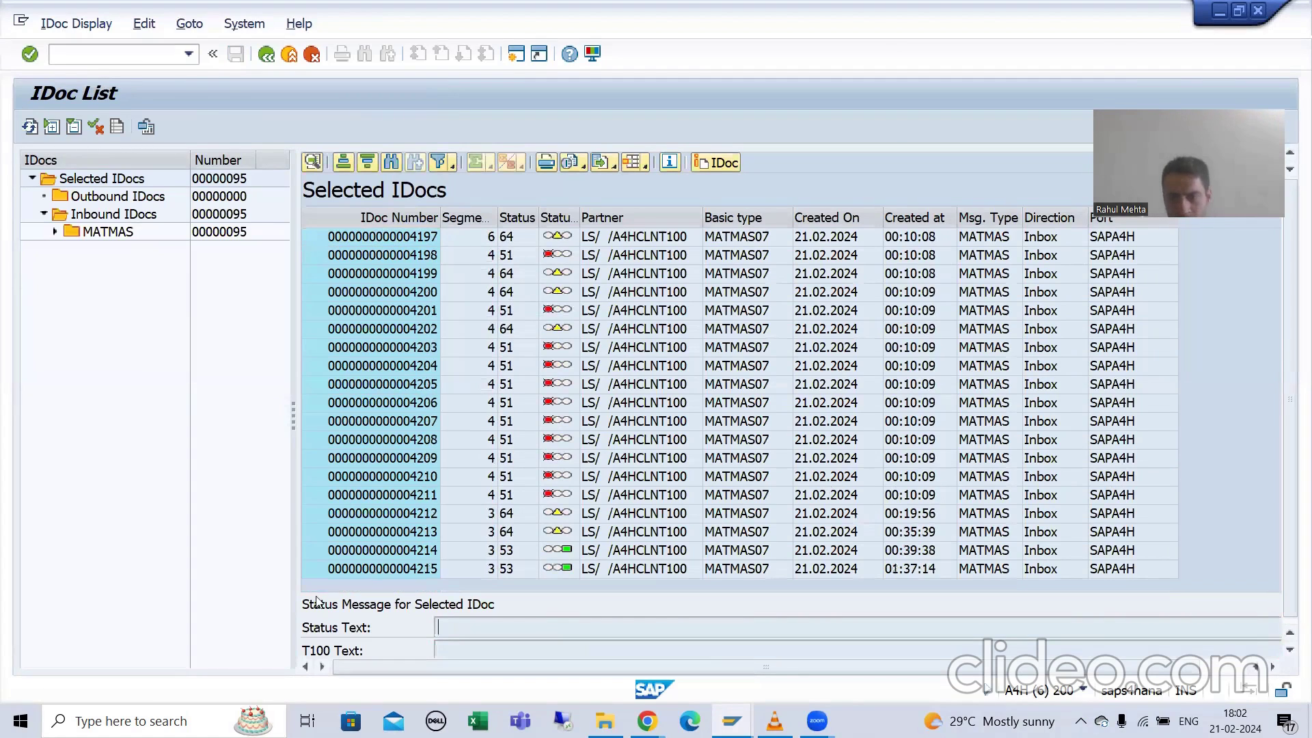
{"action": "left_click", "coordinate": [907, 571]}
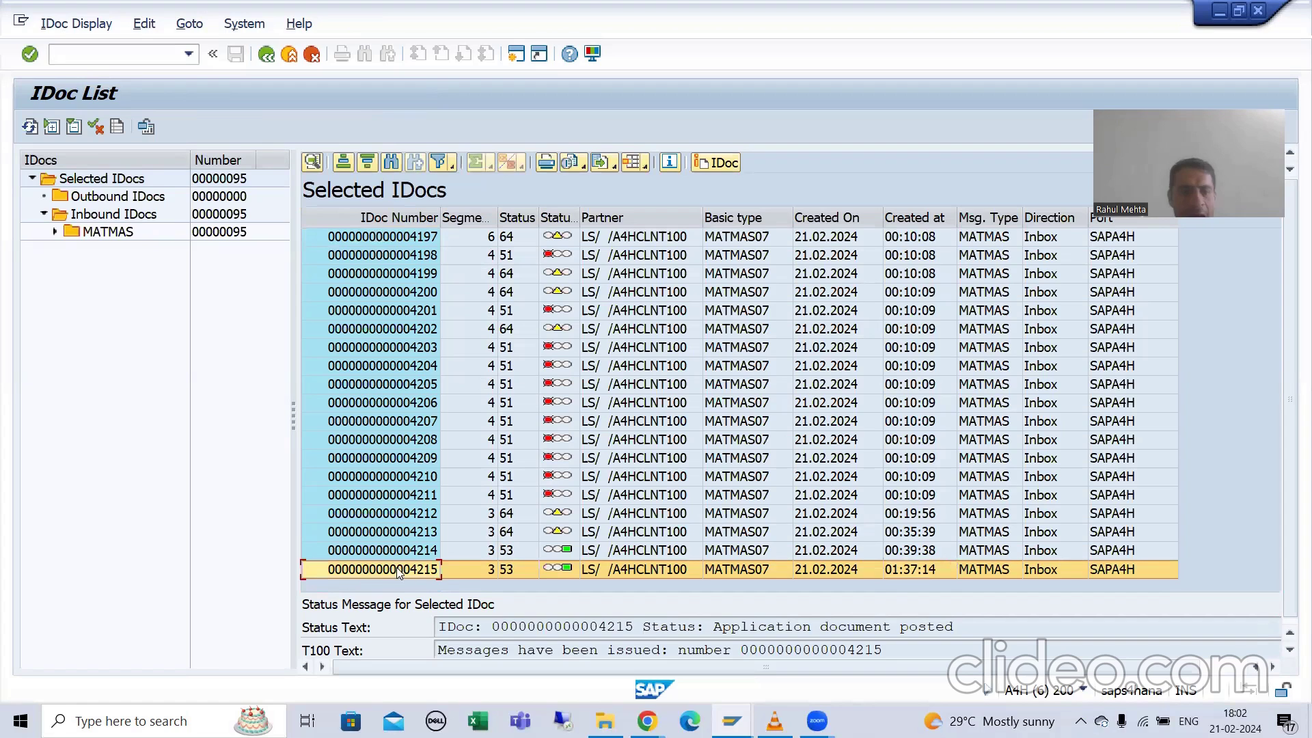
{"action": "double_click", "coordinate": [357, 570]}
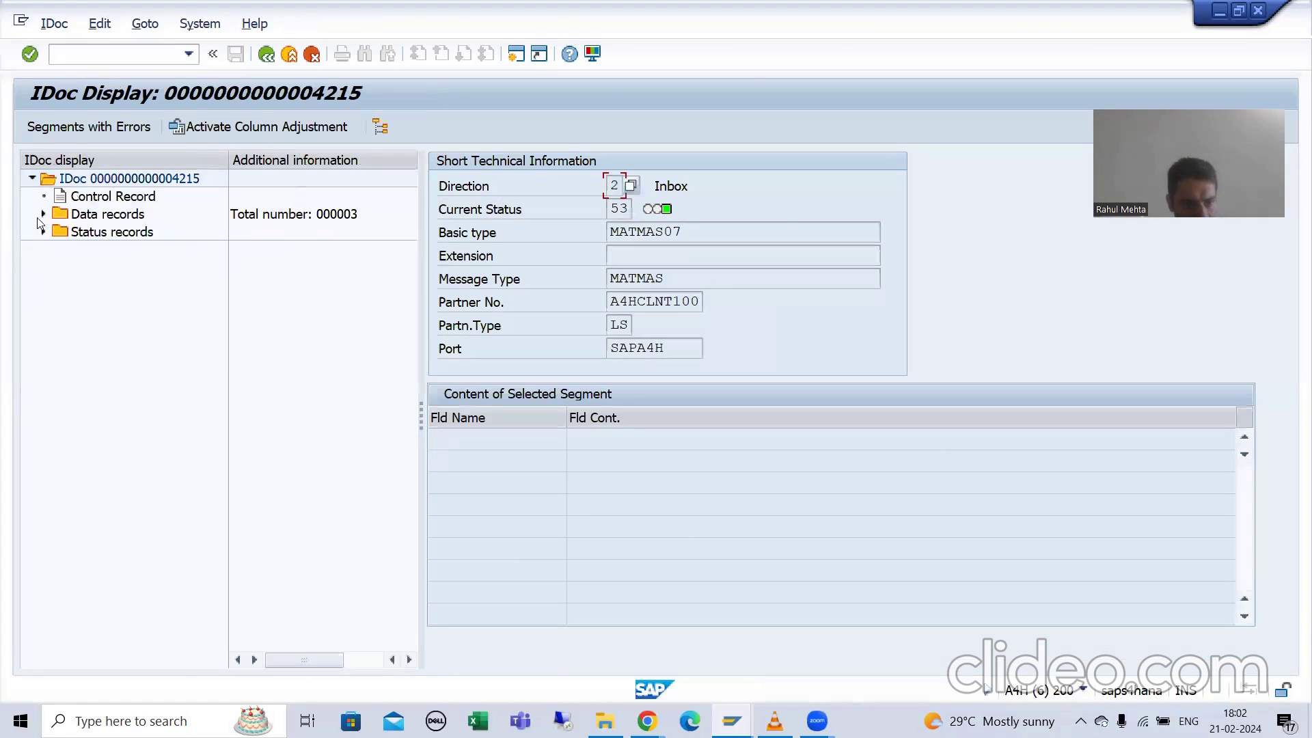
Examine the inbound IDoc's data records, viewing segment E1MARAM and checking MAKTX in segment E1MAKTM
{"action": "left_click", "coordinate": [42, 215]}
{"action": "left_click", "coordinate": [111, 232]}
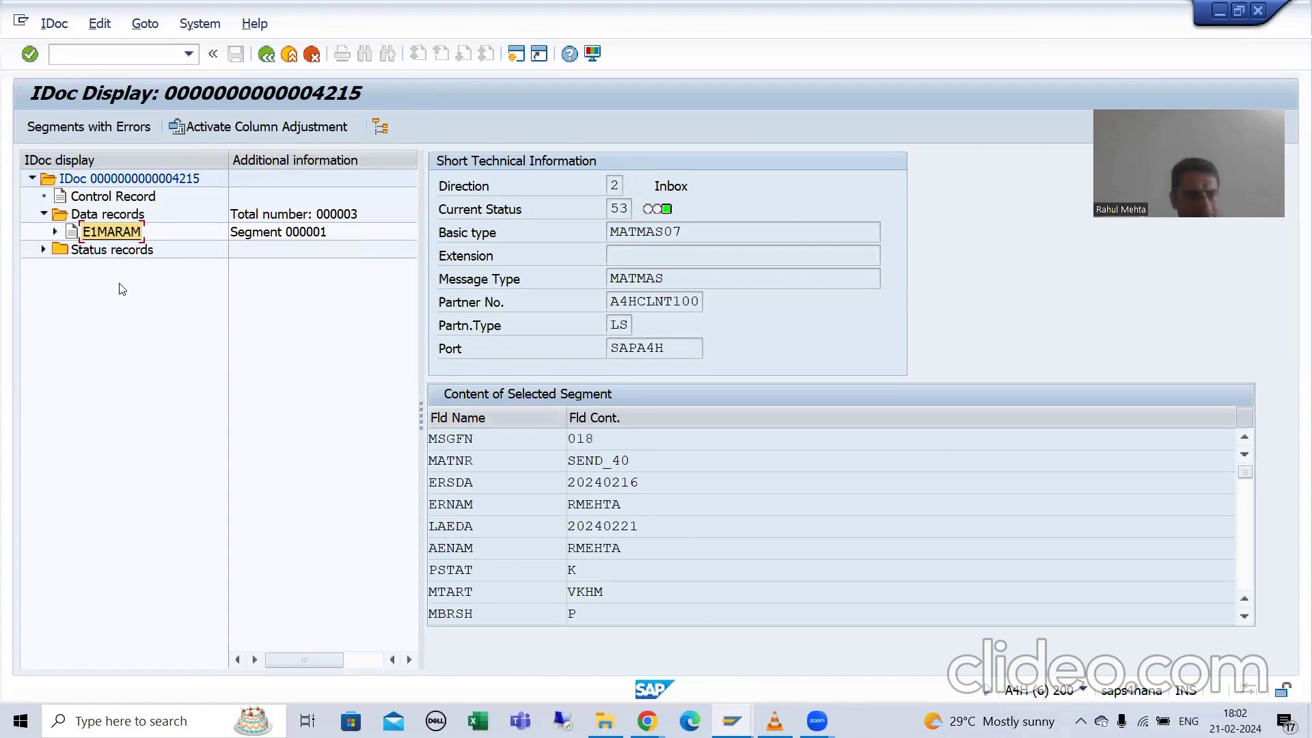
{"action": "left_click", "coordinate": [55, 232]}
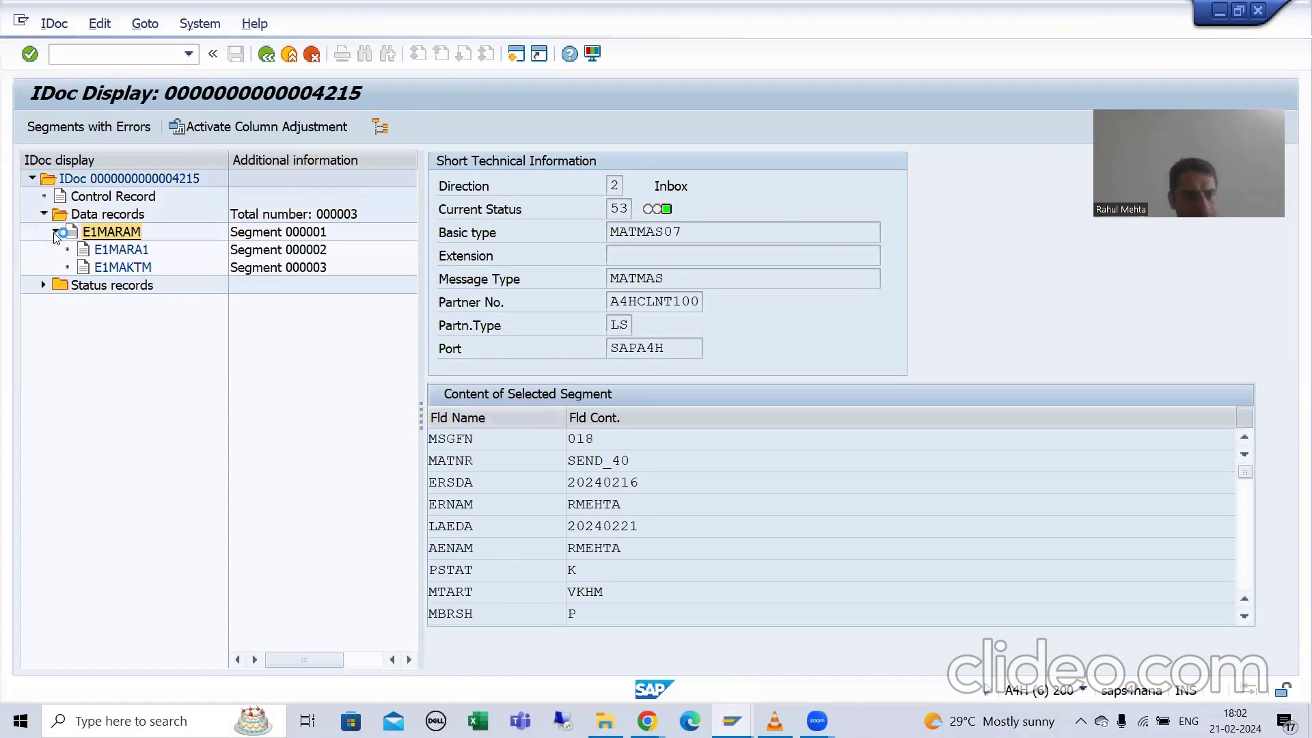
{"action": "left_click", "coordinate": [120, 268]}
{"action": "left_click_drag", "start_coordinate": [604, 484], "coordinate": [567, 483]}
{"action": "left_click", "coordinate": [567, 483]}
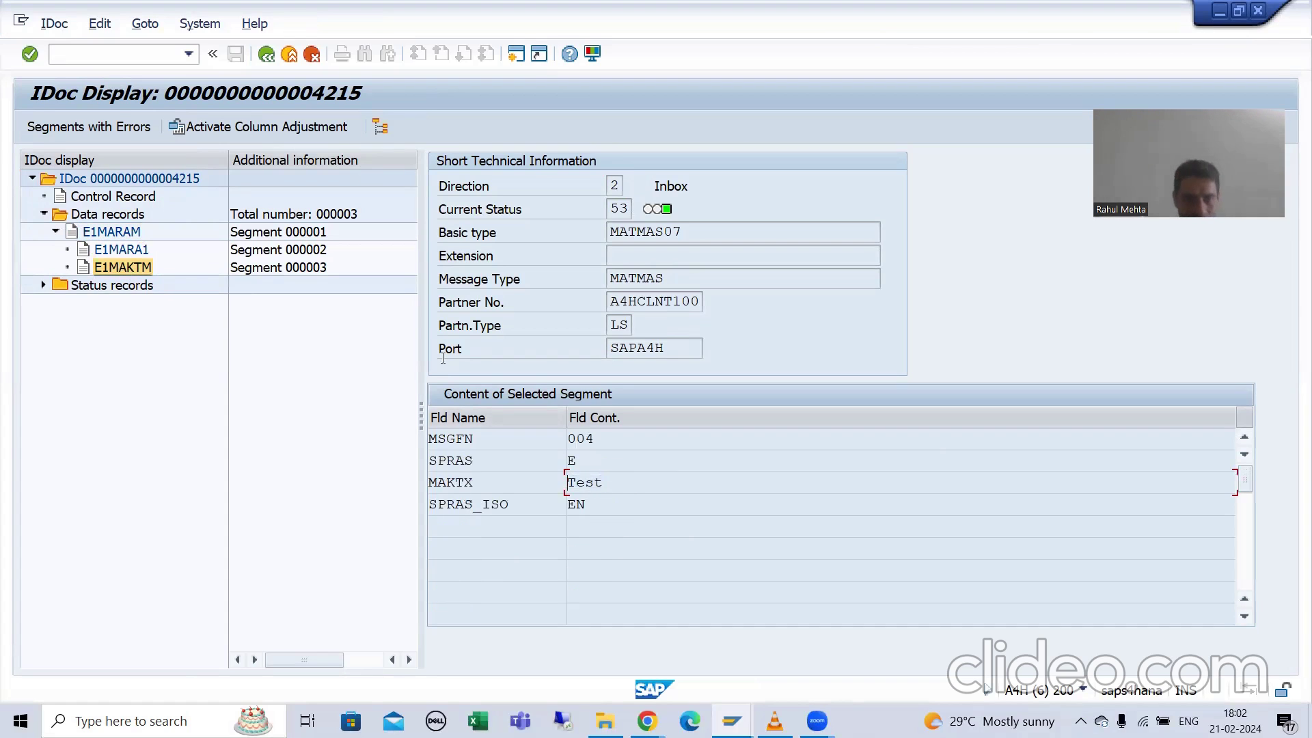
Display the Basic Data 1 view of material SEND_40 in client 200, acknowledging the information message, to check its description
{"action": "left_click", "coordinate": [88, 57]}
{"action": "type", "text": "/nwe19"}
{"action": "key", "text": "Return"}
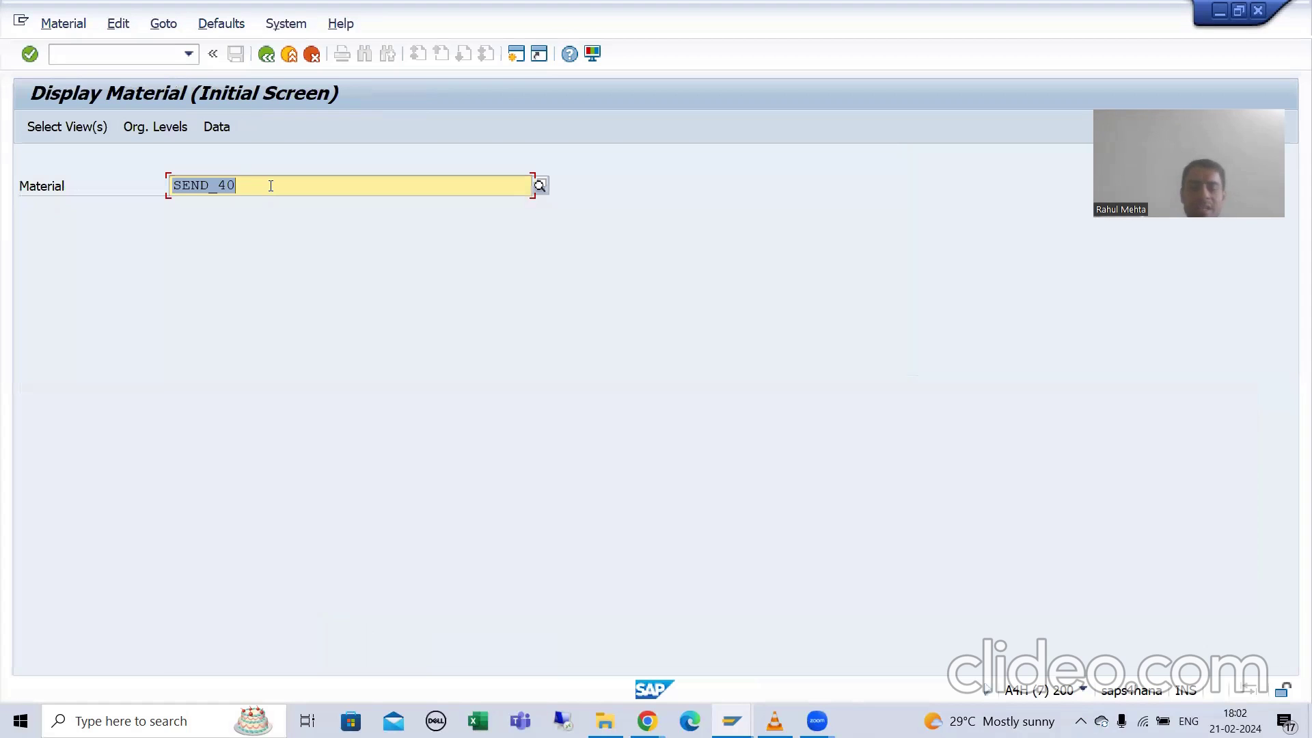
{"action": "key", "text": "Return"}
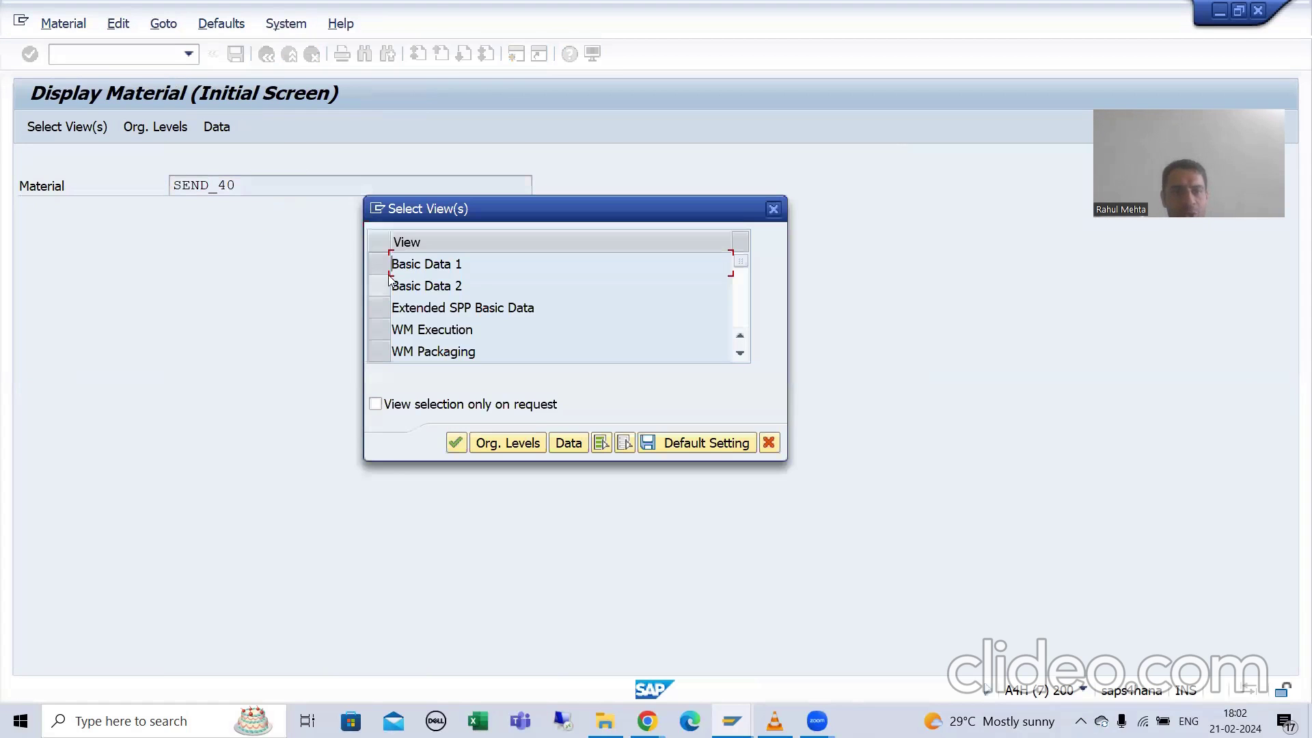
{"action": "left_click", "coordinate": [384, 265]}
{"action": "key", "text": "Return"}
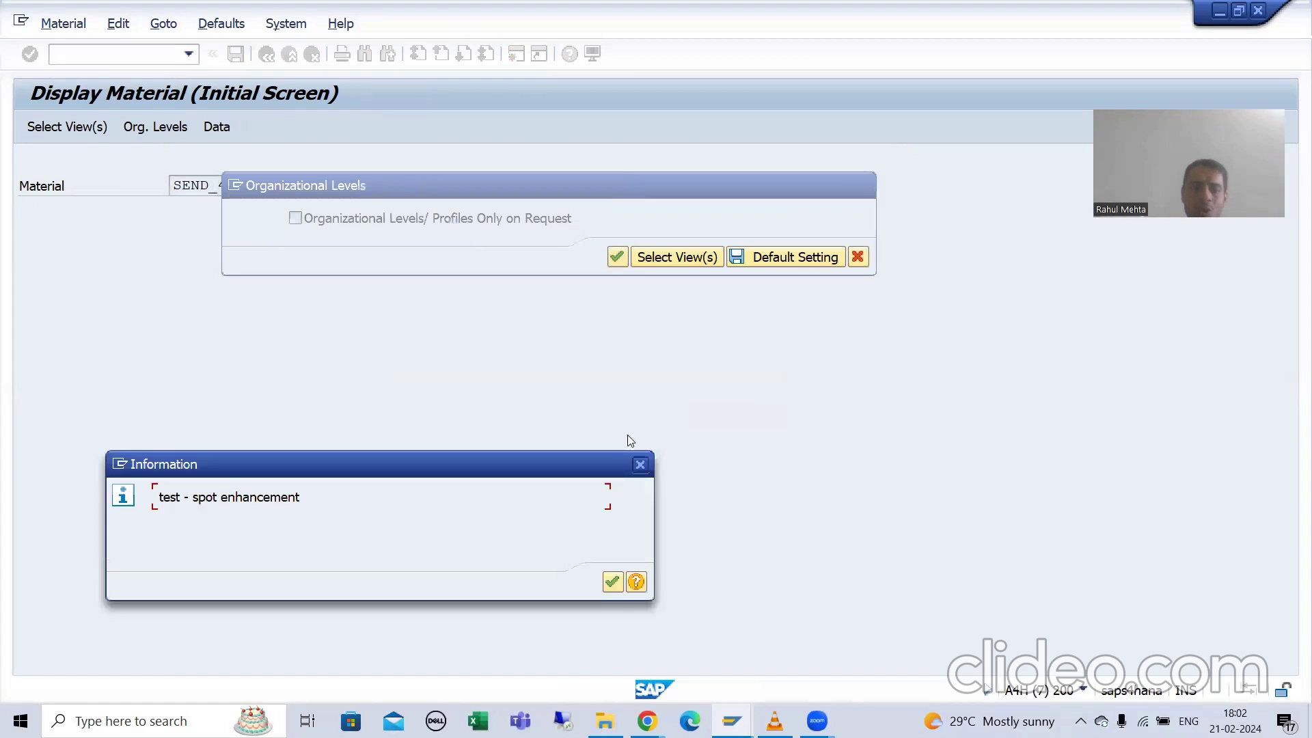
{"action": "left_click", "coordinate": [612, 581]}
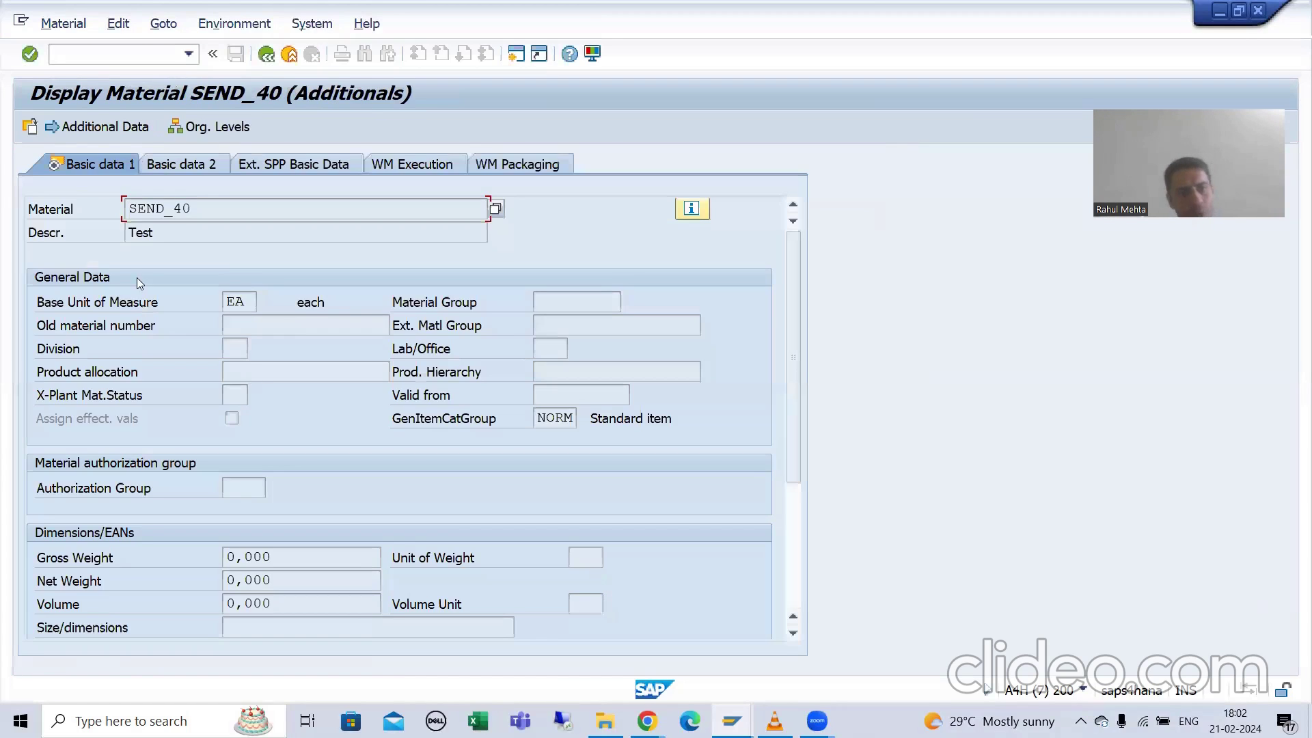
{"action": "left_click", "coordinate": [82, 58]}
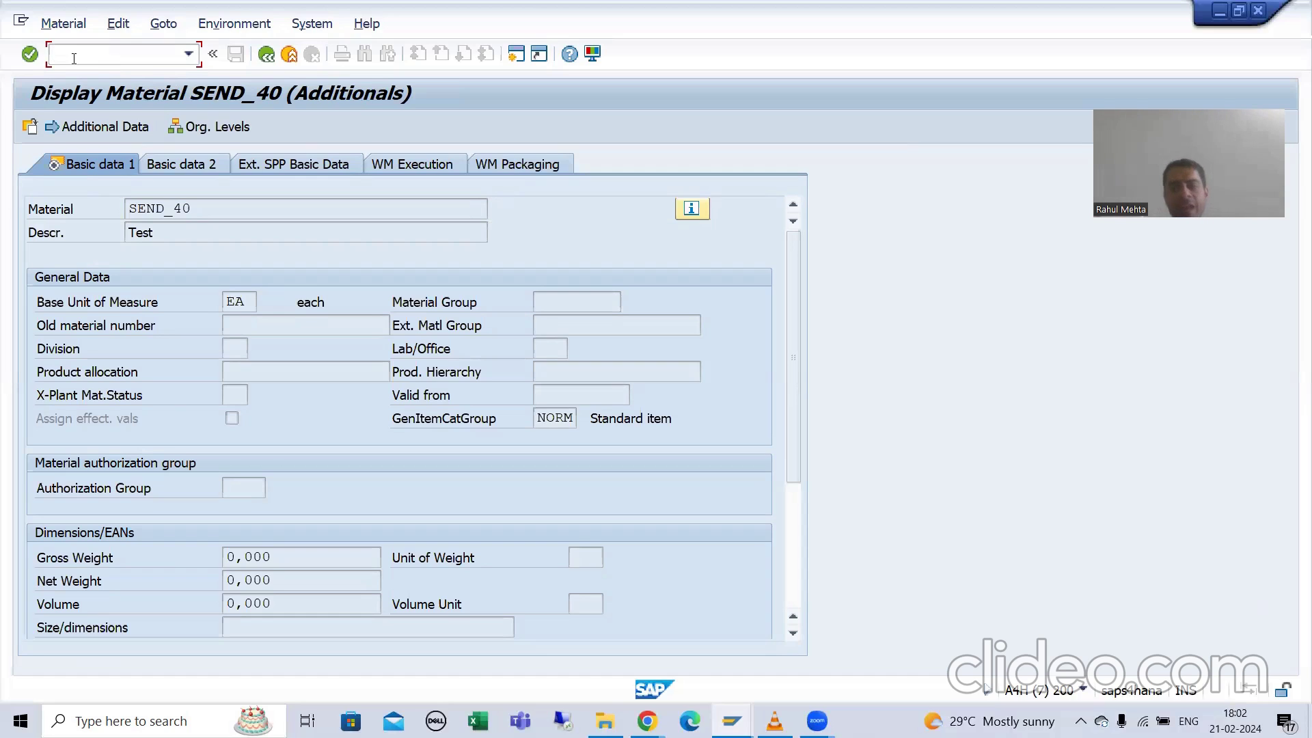
Open transaction BD87 in client 200 and select IDoc number 4215 with the default change date
{"action": "type", "text": "n"}
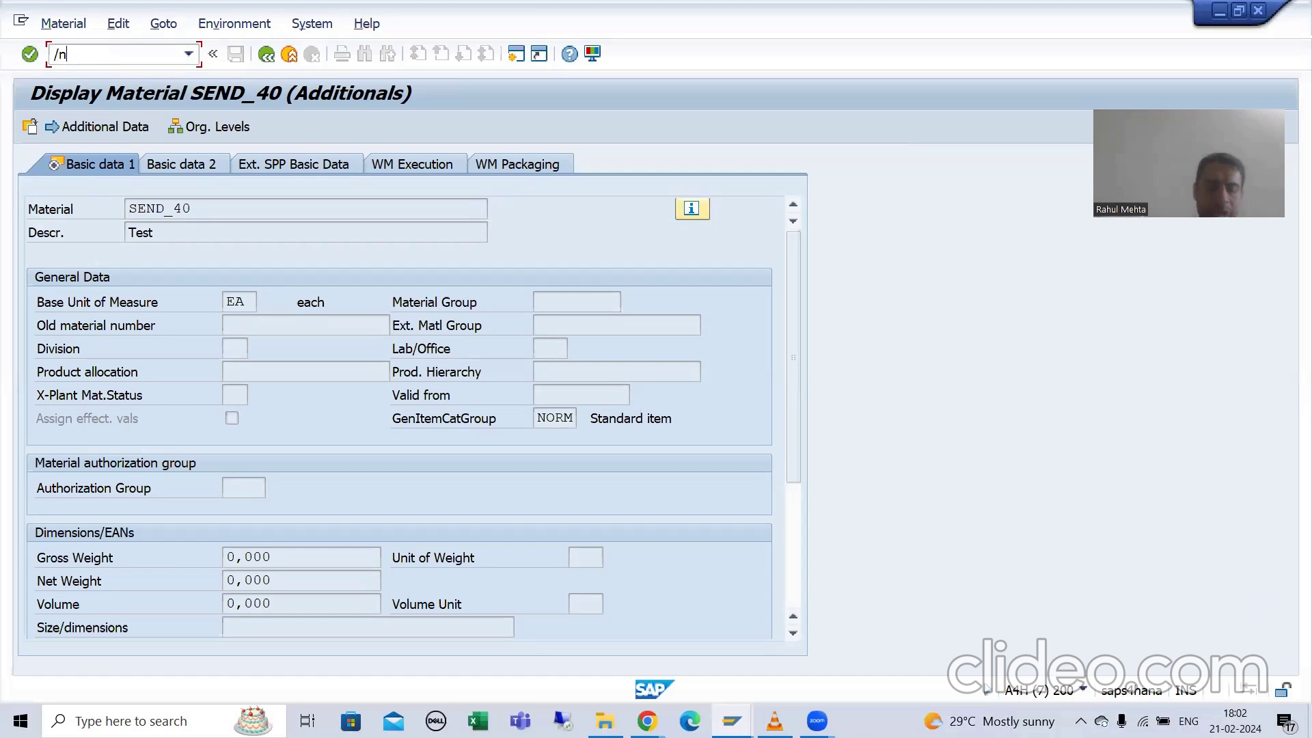
{"action": "type", "text": "bd87"}
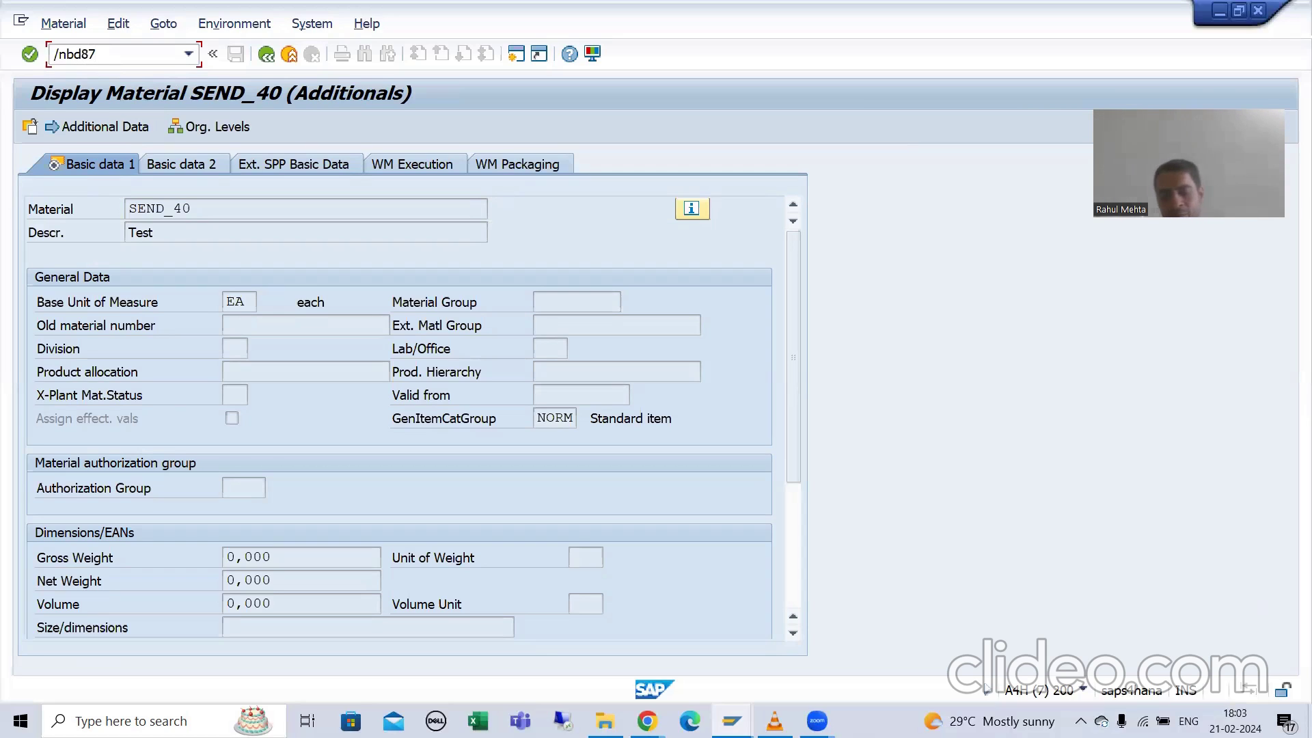
{"action": "key", "text": "Return"}
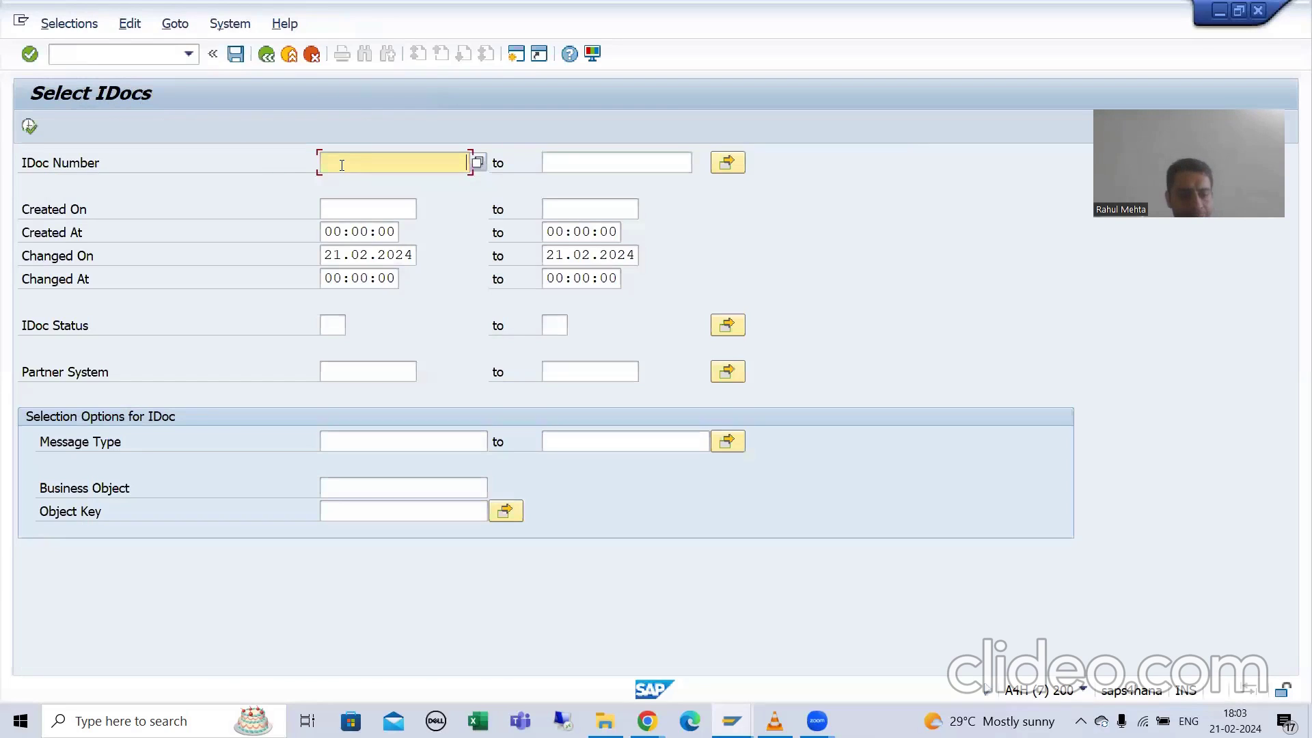
{"action": "type", "text": "4215"}
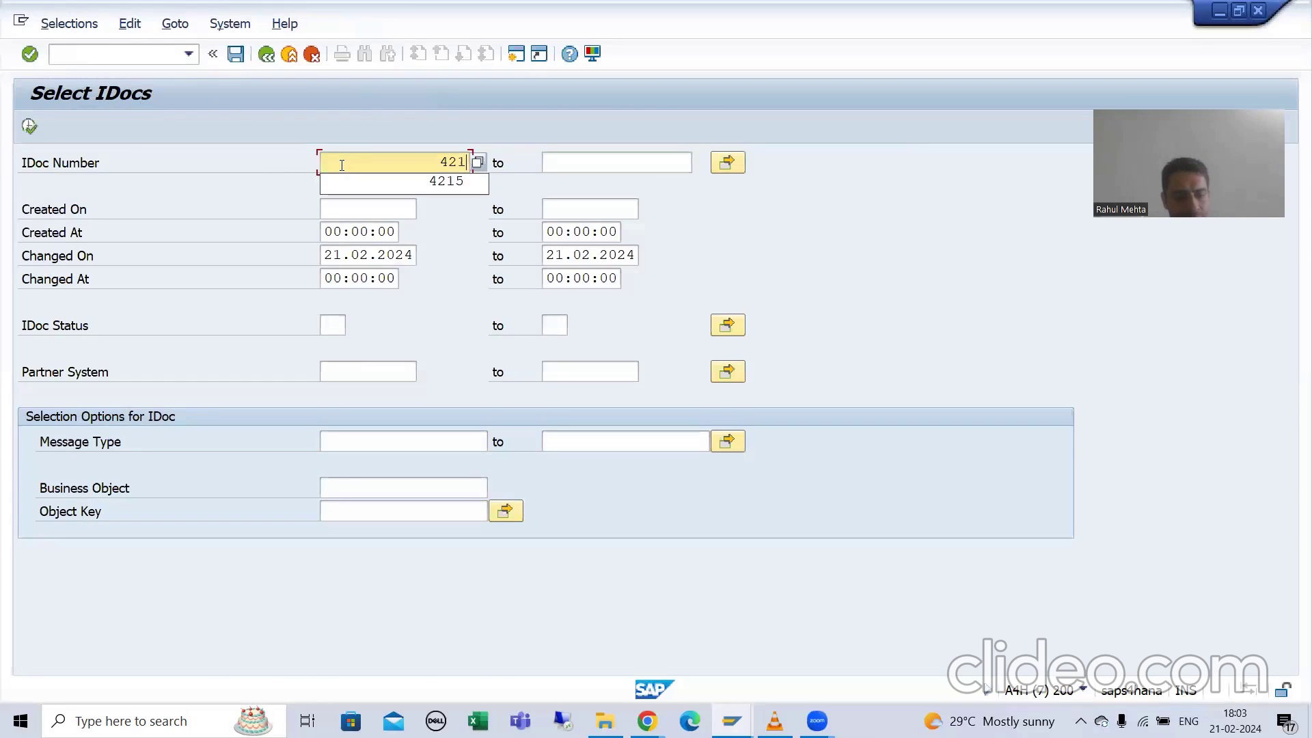
{"action": "left_click", "coordinate": [350, 192]}
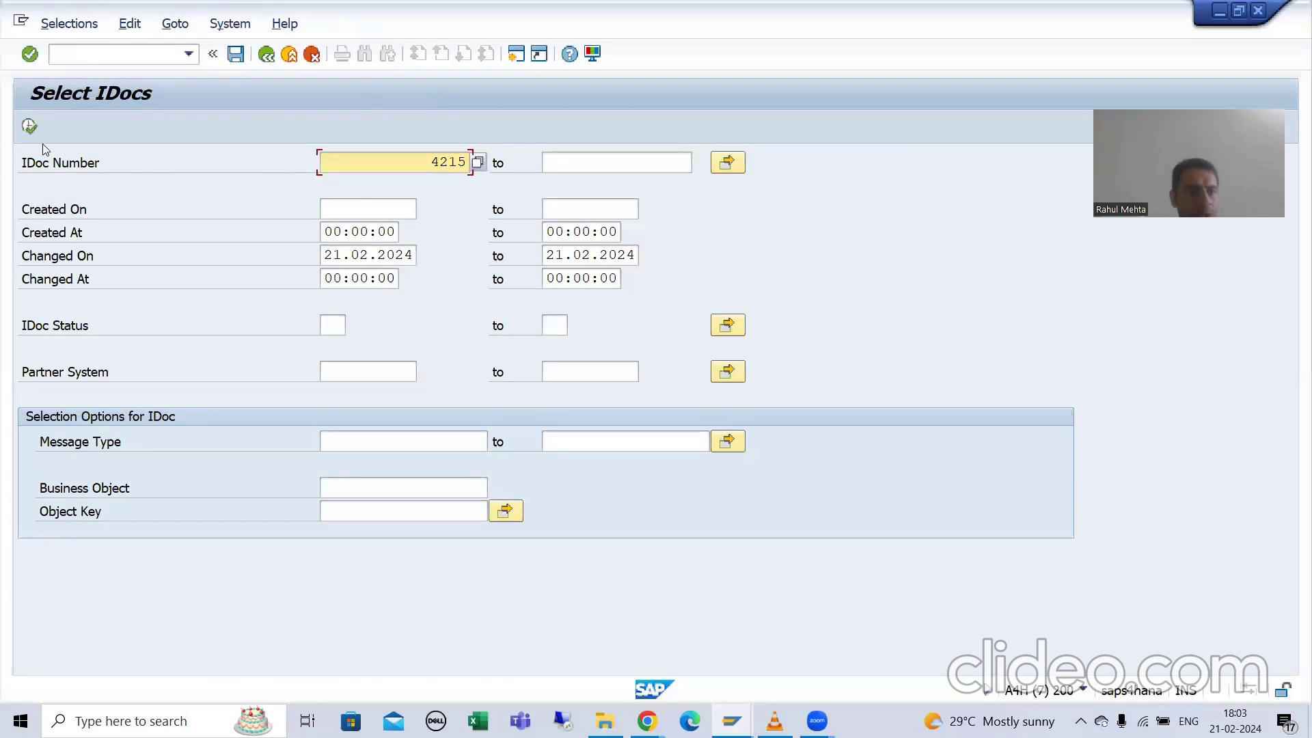
{"action": "left_click", "coordinate": [29, 127]}
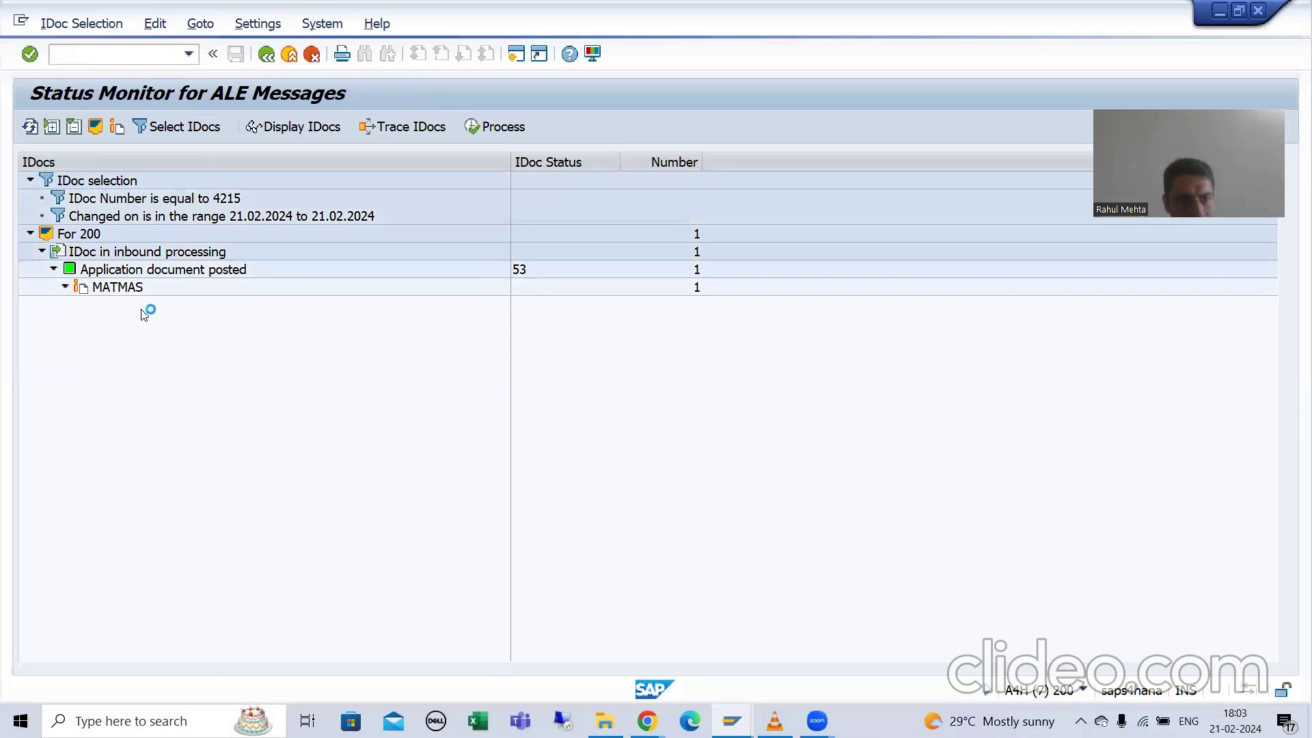
Trace IDoc 4215 to its partner IDoc number and compare it with the outbound IDoc displayed in the client 100 session
{"action": "left_click", "coordinate": [400, 127]}
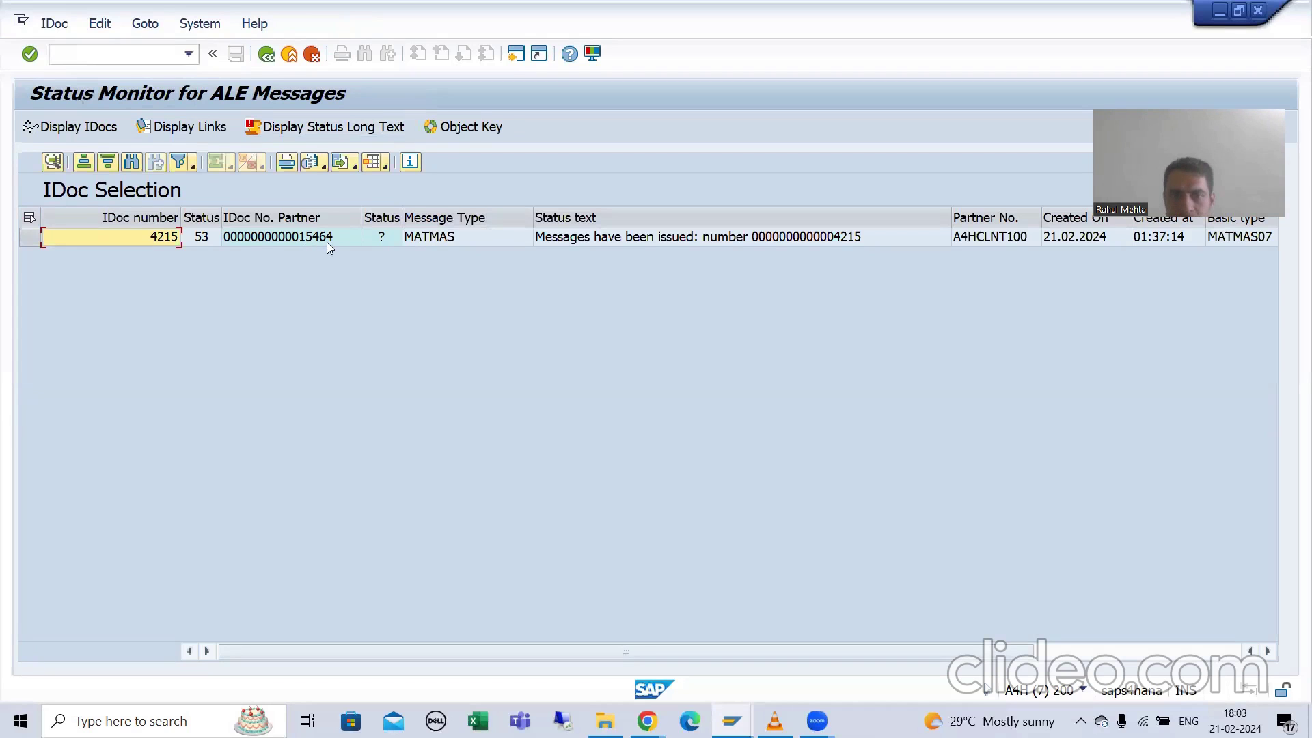
{"action": "left_click", "coordinate": [732, 720]}
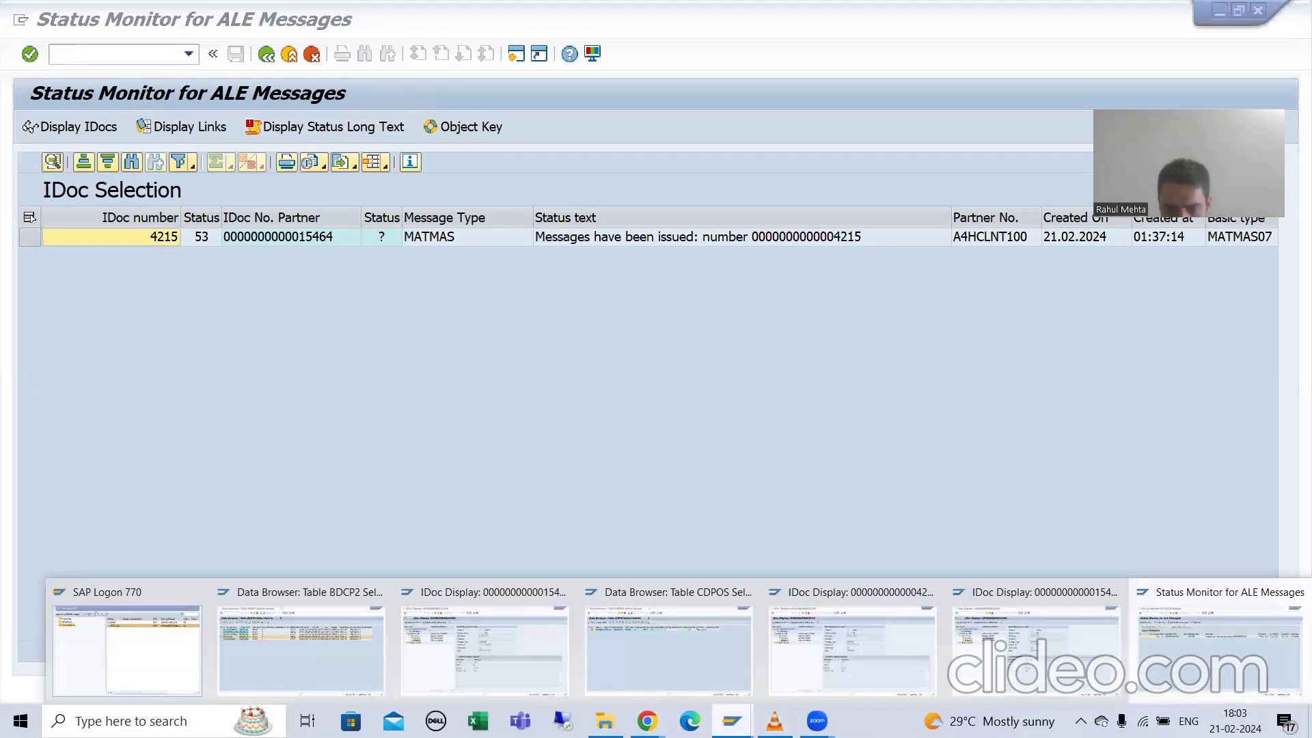
{"action": "left_click", "coordinate": [530, 649]}
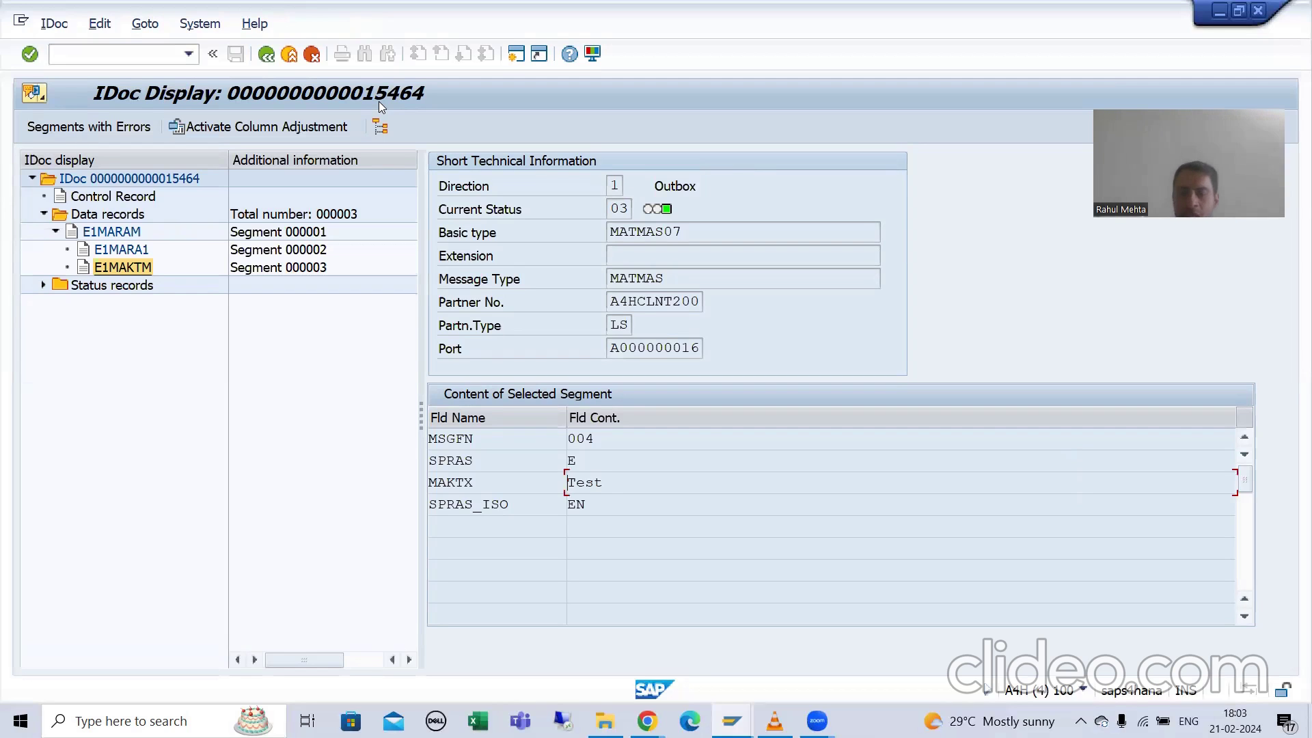
Switch to the client 100 session showing the BDCP2 entries to review the MATMAS change pointer
{"action": "mouse_move", "coordinate": [732, 721]}
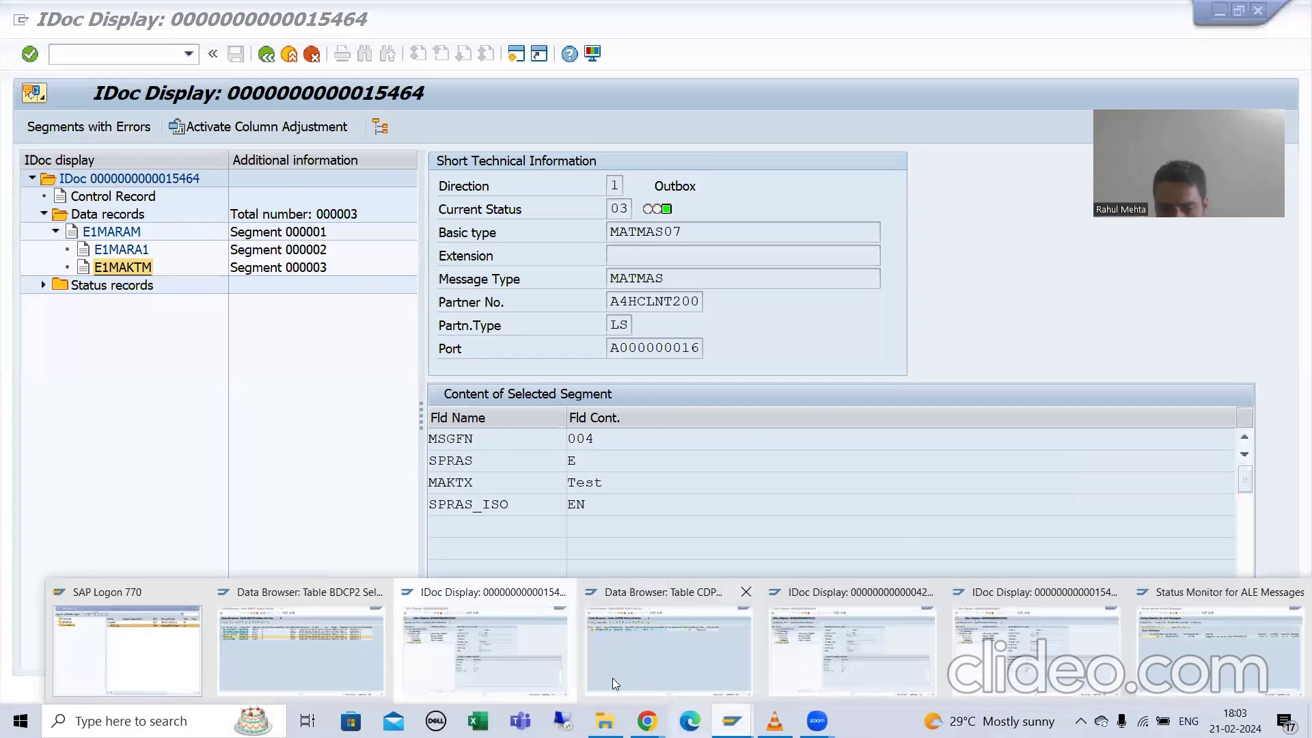
{"action": "left_click", "coordinate": [342, 651]}
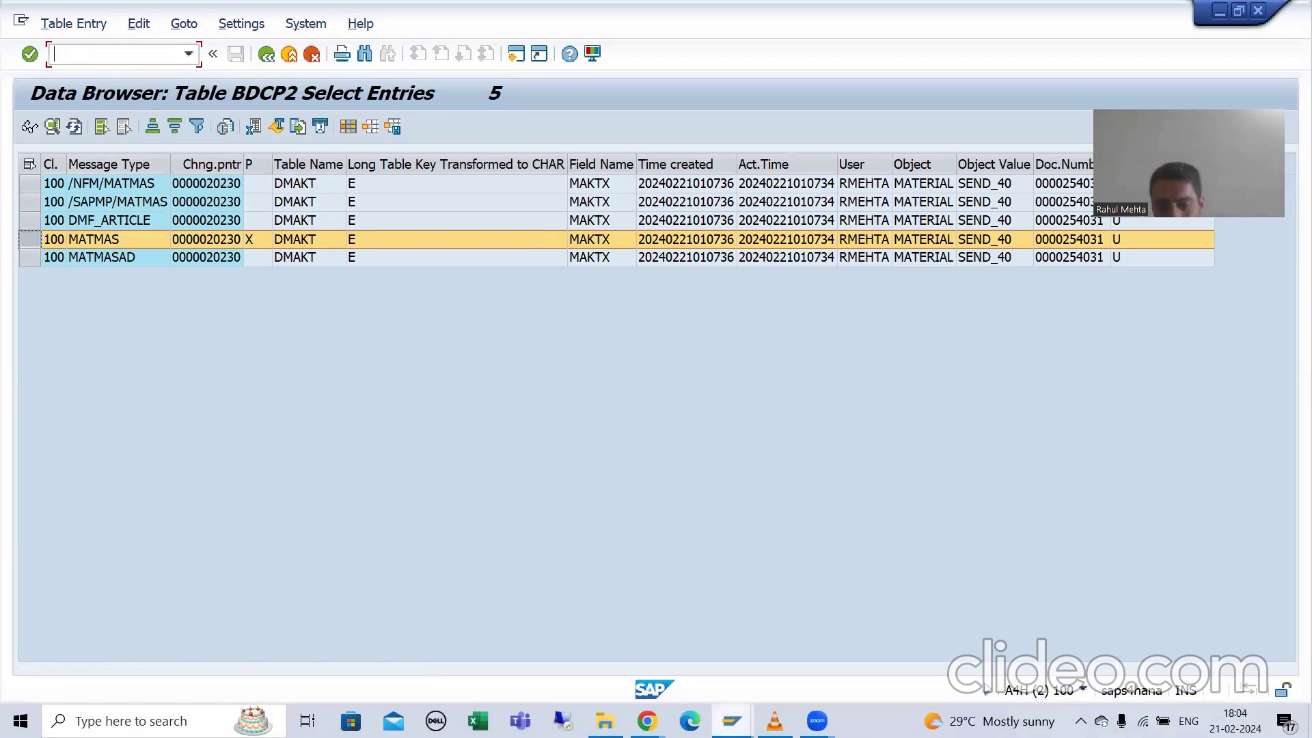
{"action": "mouse_move", "coordinate": [732, 721]}
{"action": "left_click", "coordinate": [298, 647]}
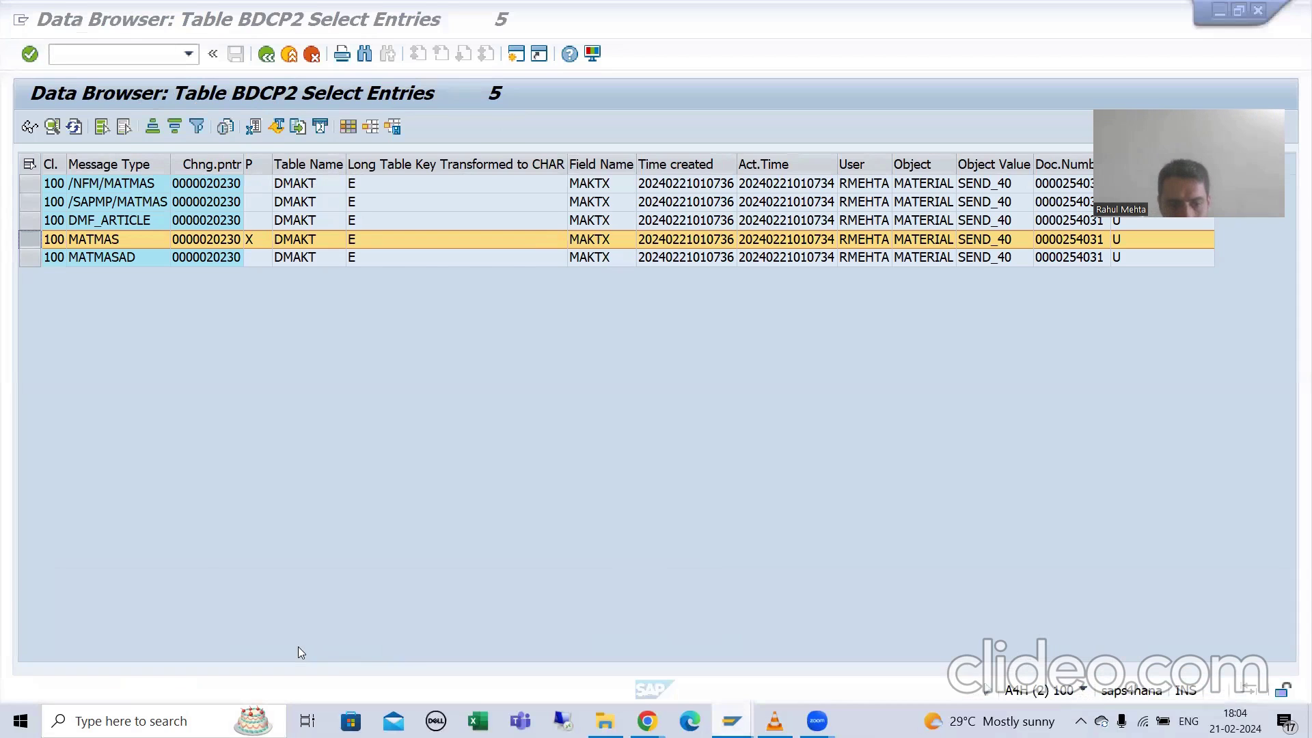
Open transaction SE38 in a new client 100 session and execute program RBDMIDOC to show its selection screen
{"action": "left_click", "coordinate": [95, 56]}
{"action": "type", "text": "/ose38"}
{"action": "key", "text": "Return"}
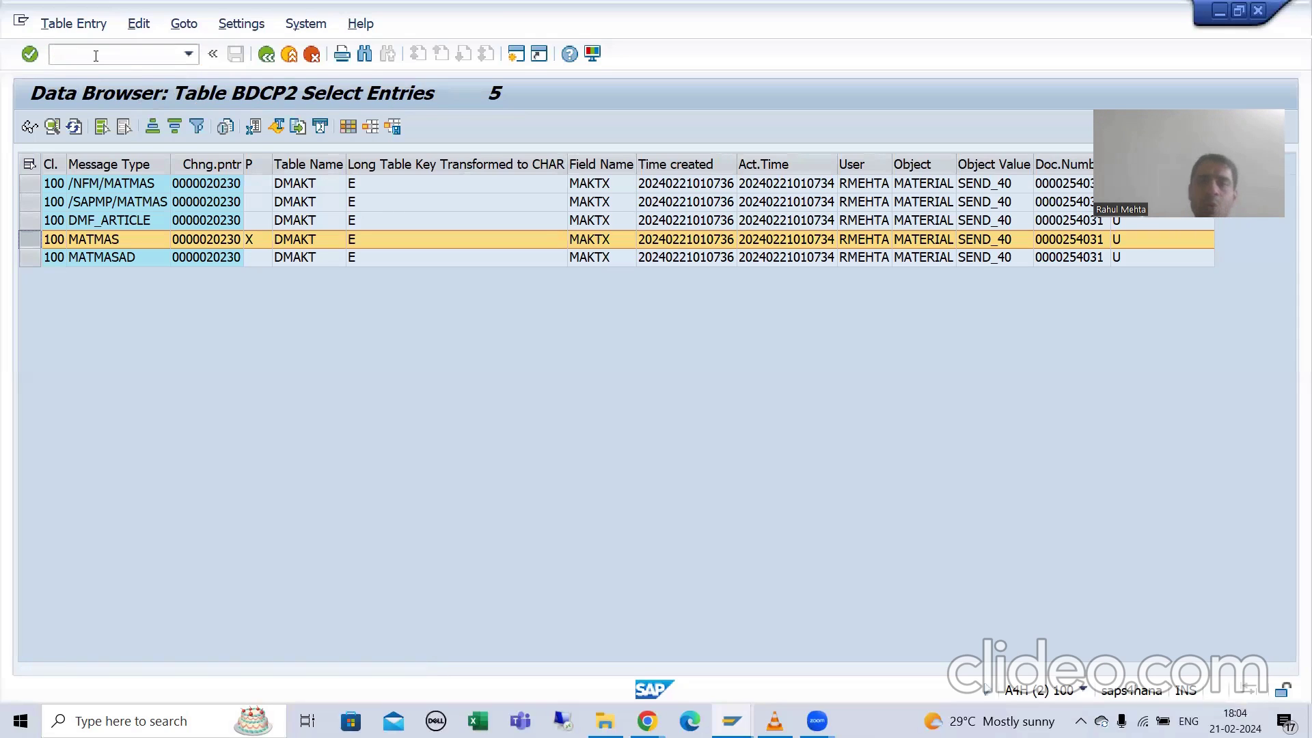
{"action": "key", "text": "Down"}
{"action": "key", "text": "Return"}
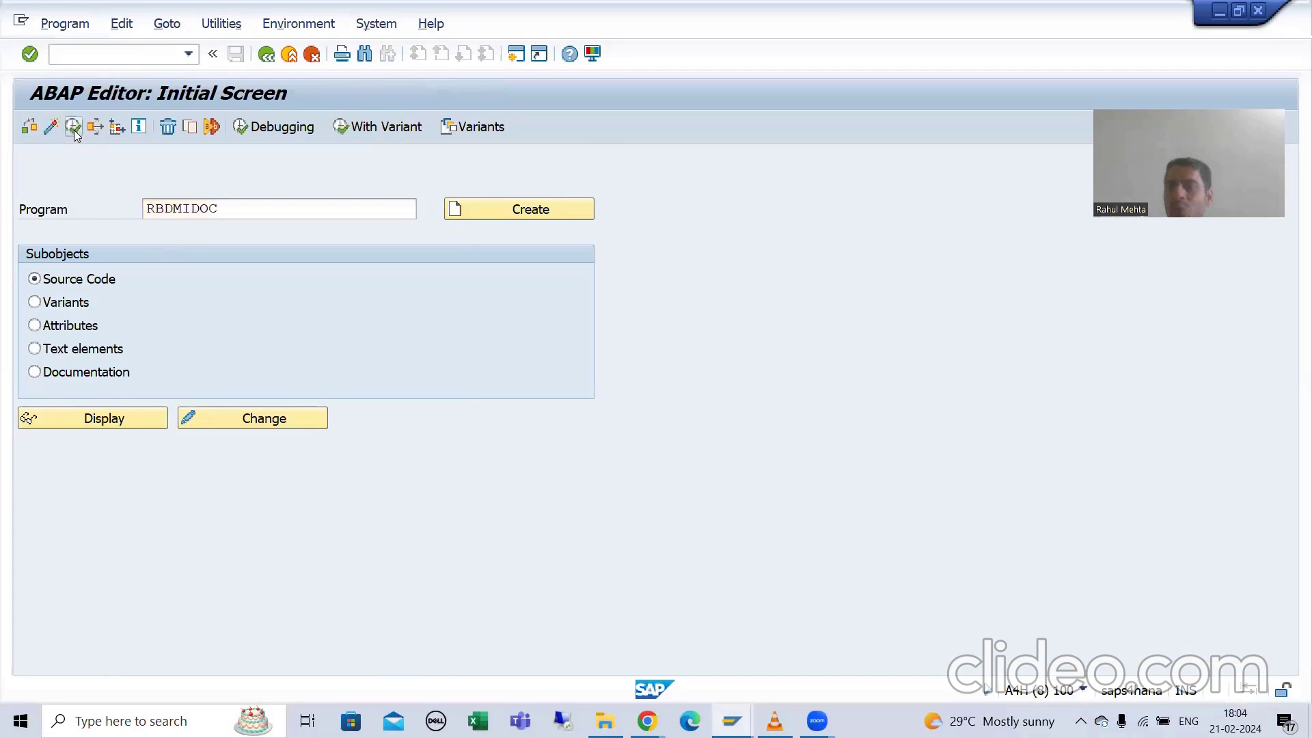
{"action": "left_click", "coordinate": [73, 129]}
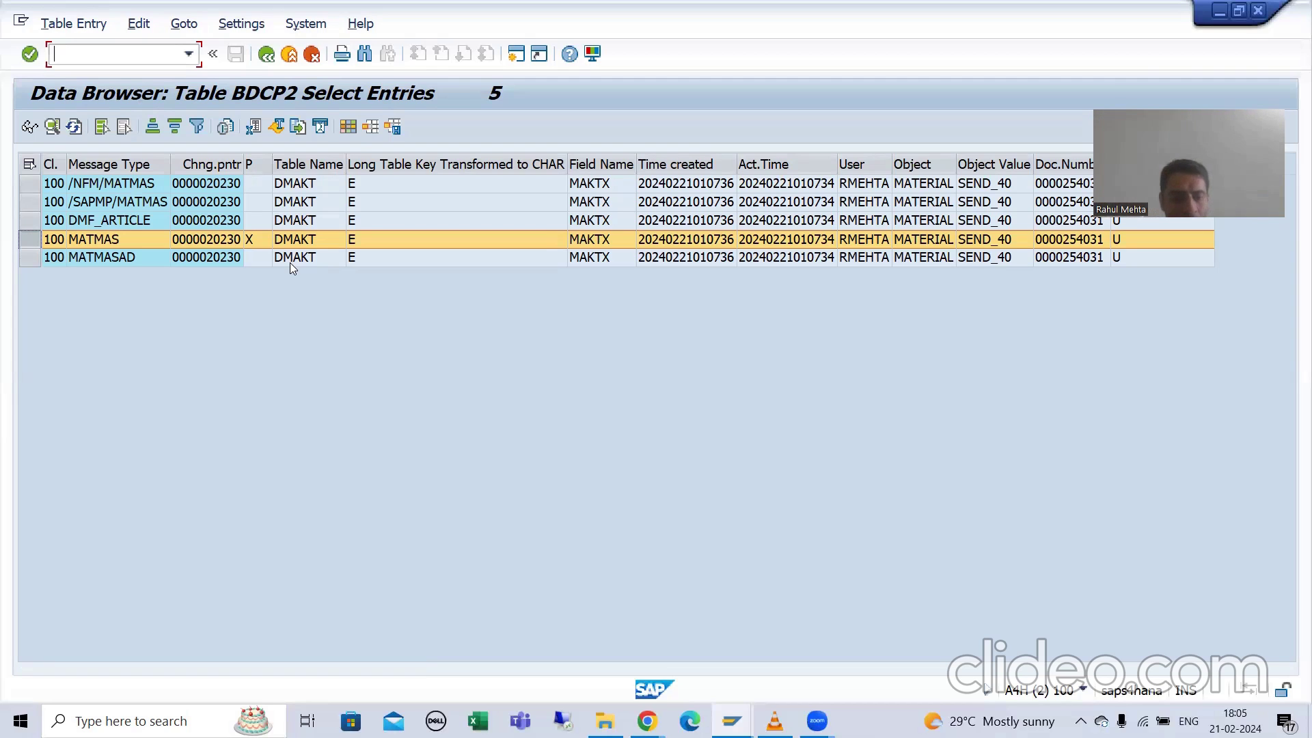
Return to the BDCP2 entries, highlight the MATMAS entry's document number and widen the processed flag column
{"action": "key", "text": "alt+Tab"}
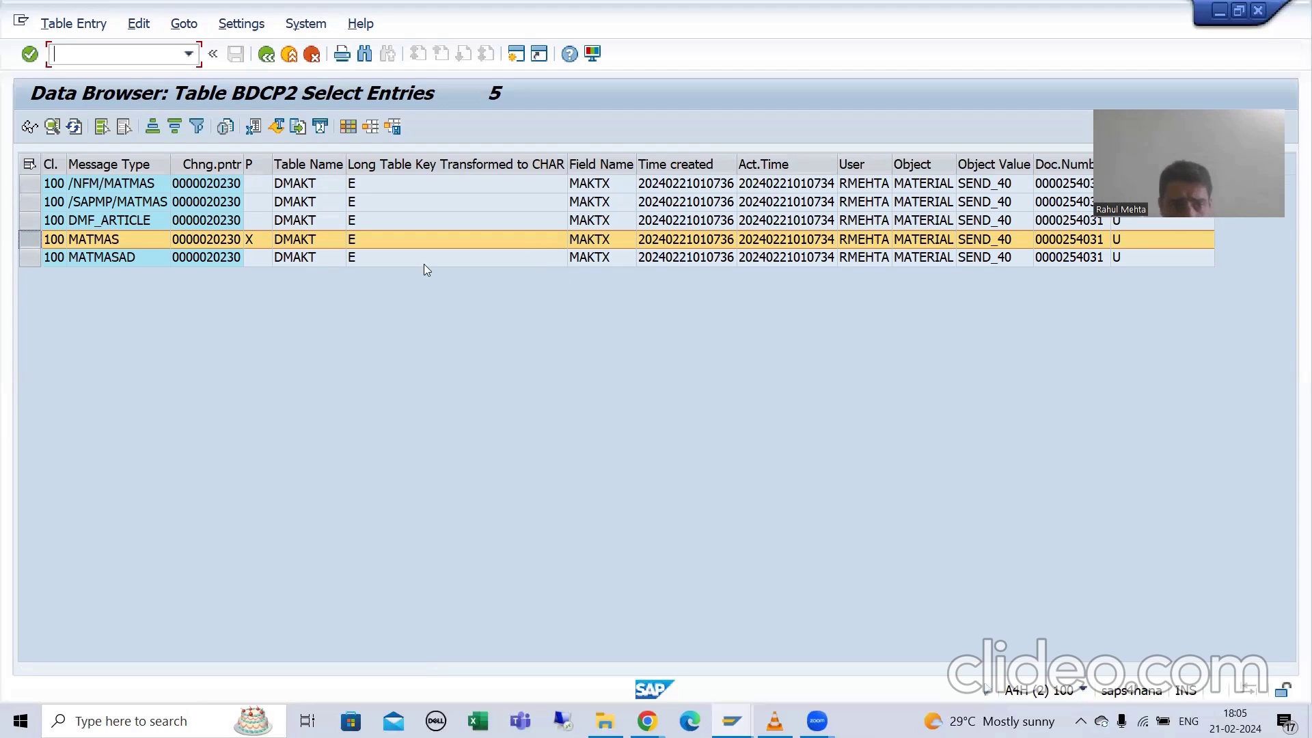
{"action": "key", "text": "alt+Tab"}
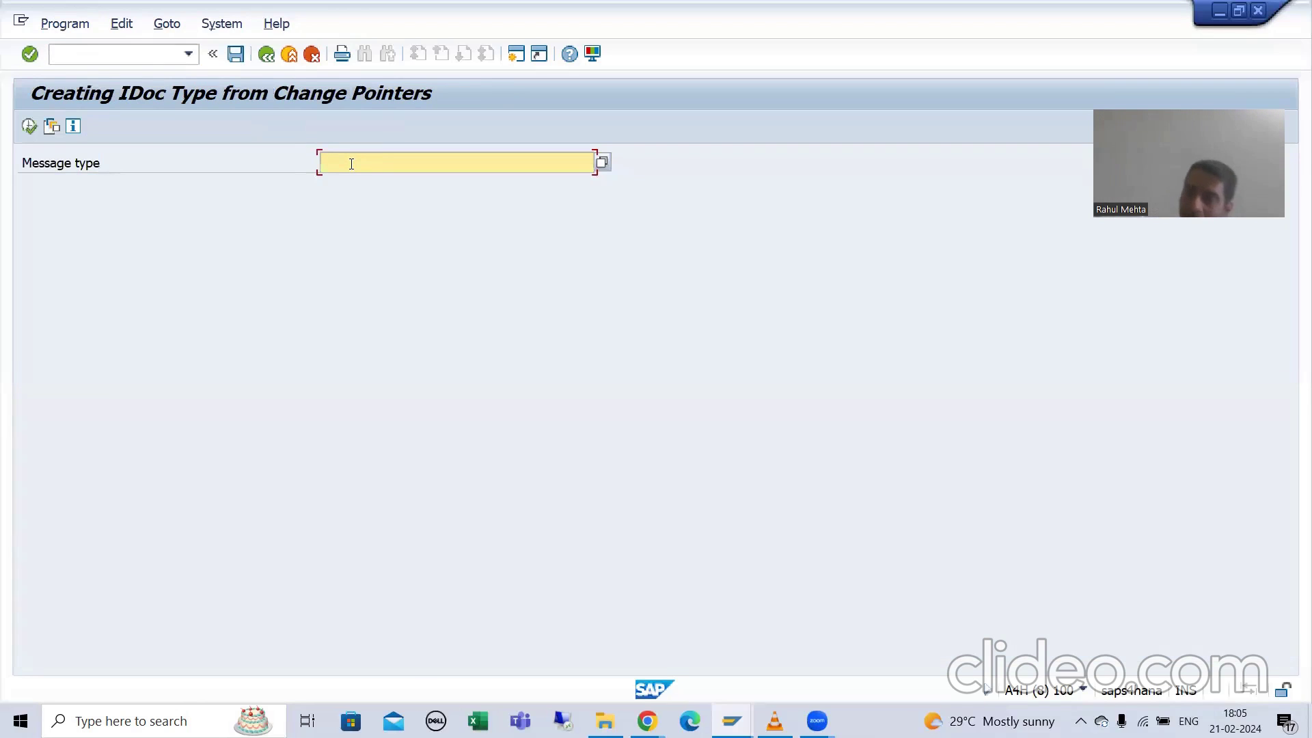
{"action": "key", "text": "alt+Tab"}
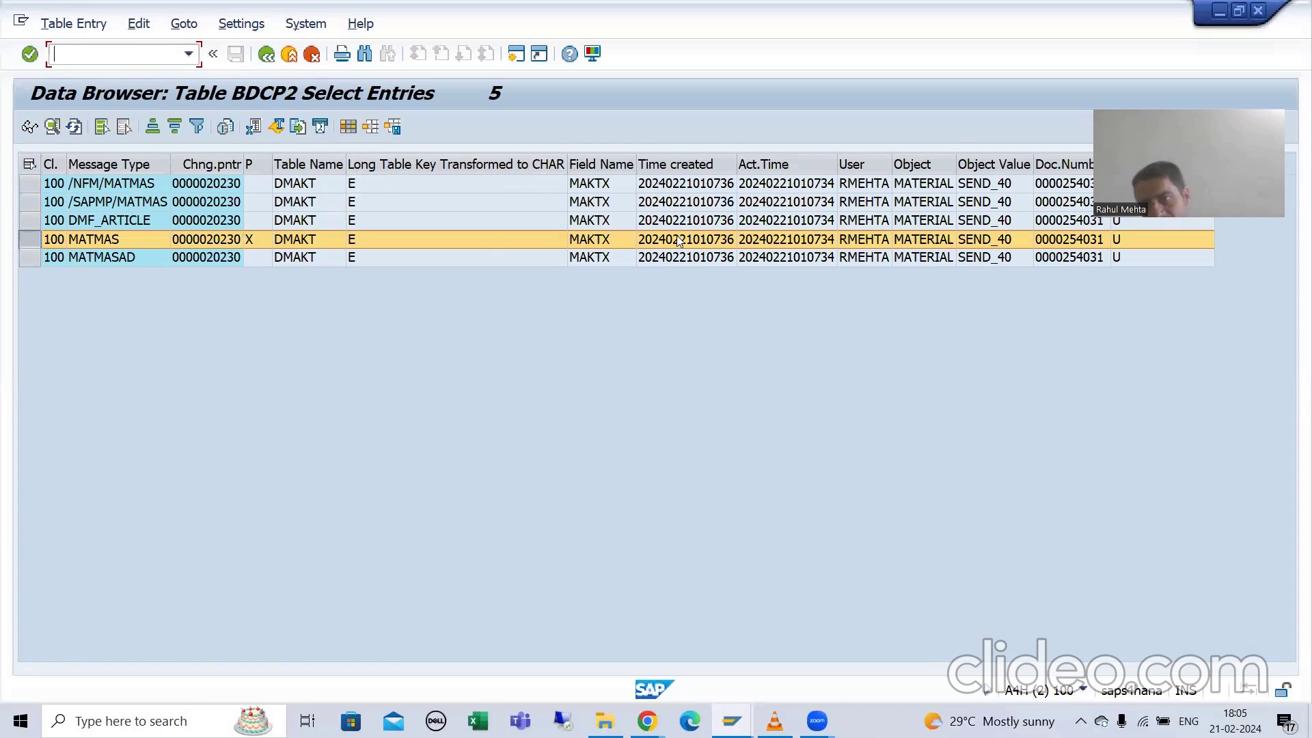
{"action": "left_click", "coordinate": [1078, 240]}
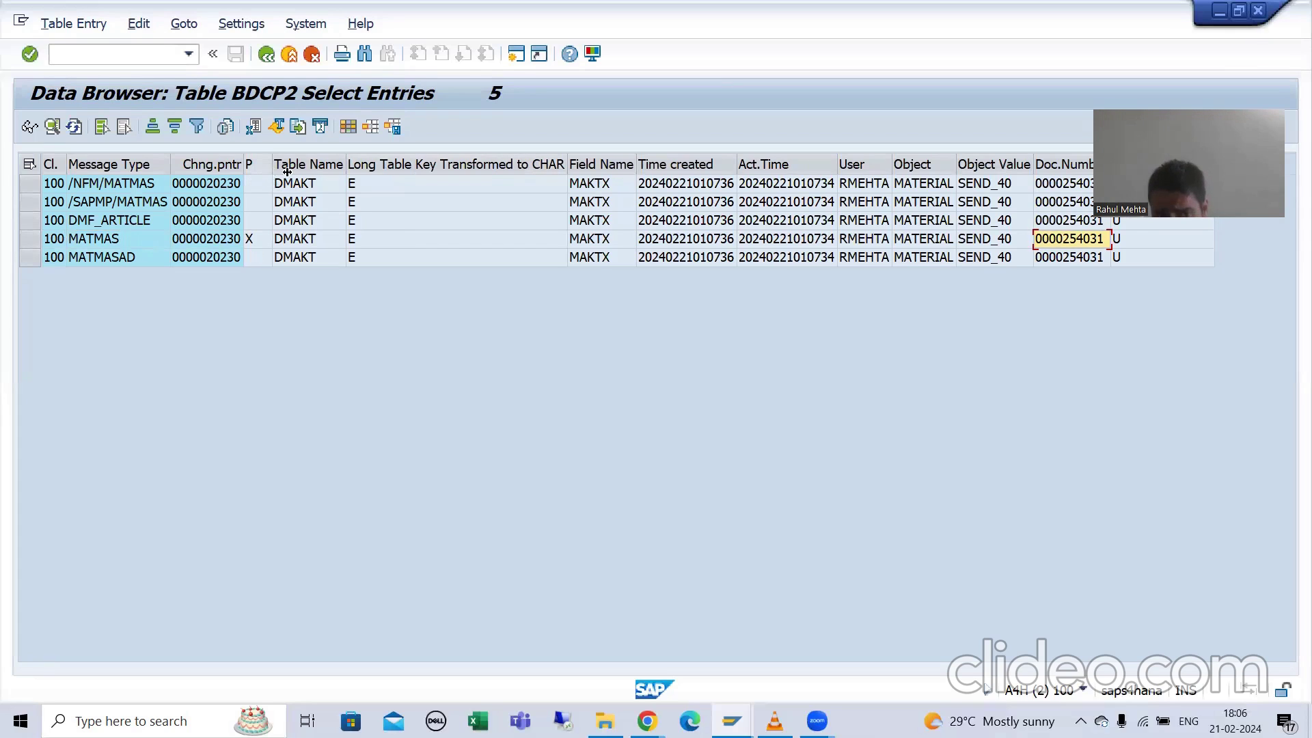
{"action": "left_click_drag", "start_coordinate": [272, 169], "coordinate": [288, 169]}
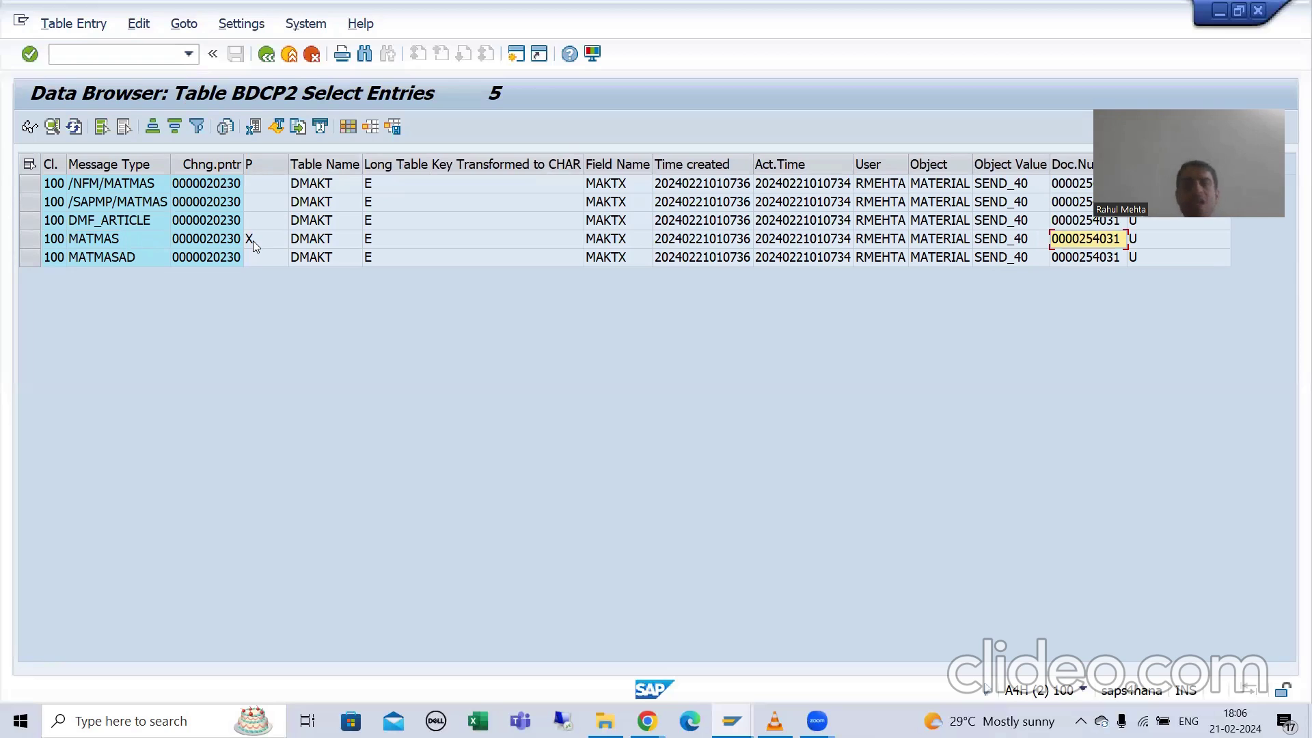